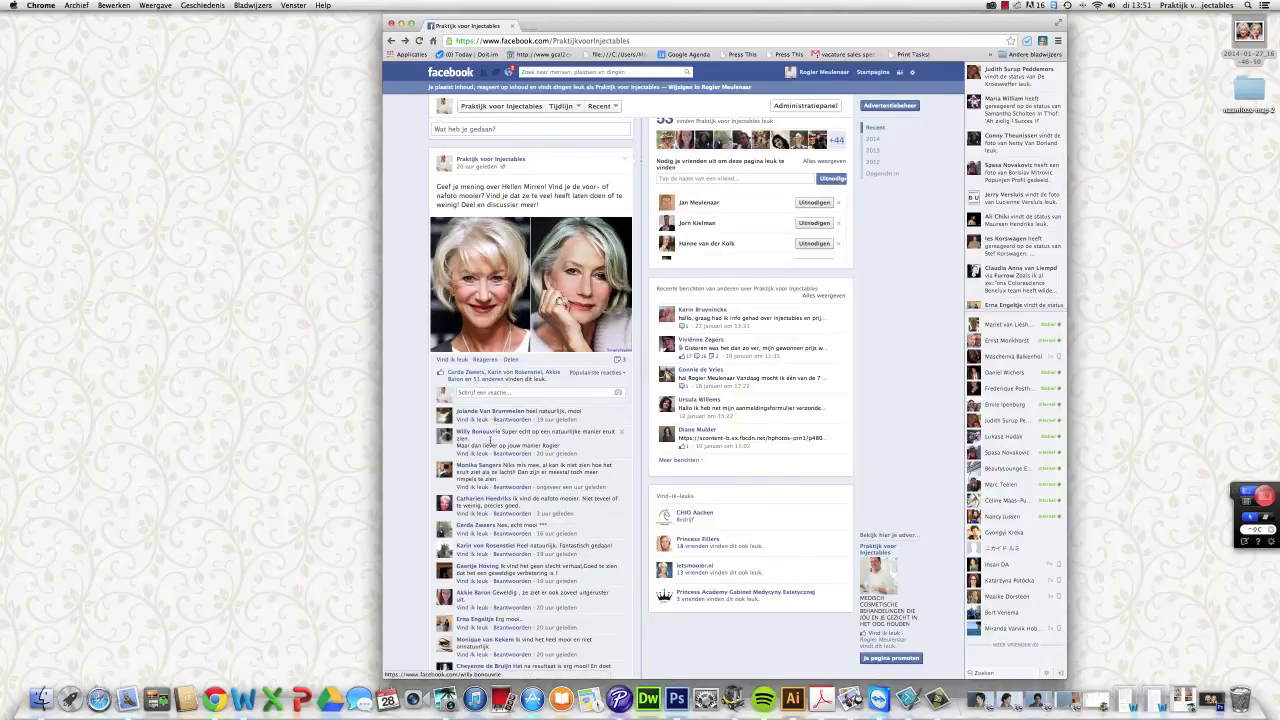
Review the comments on the page's post comparing the two portraits
scroll(491, 441, down, 1)
scroll(491, 441, down, 3)
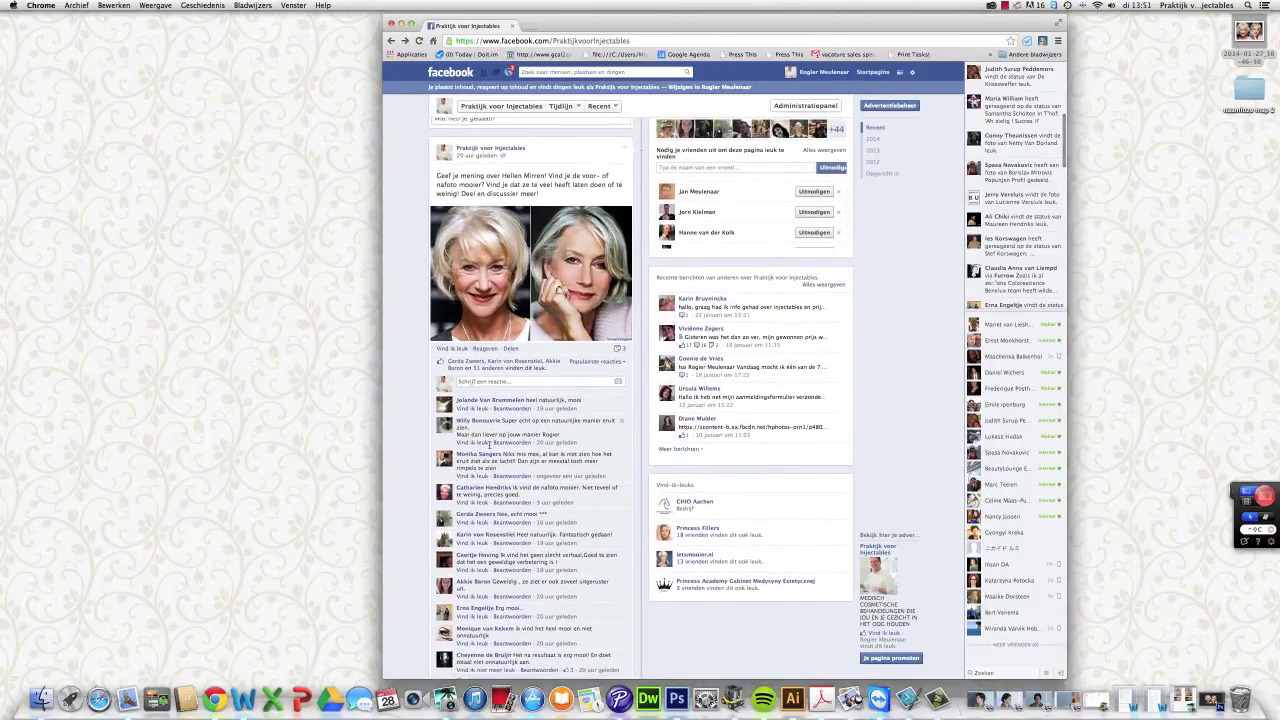
scroll(491, 442, down, 15)
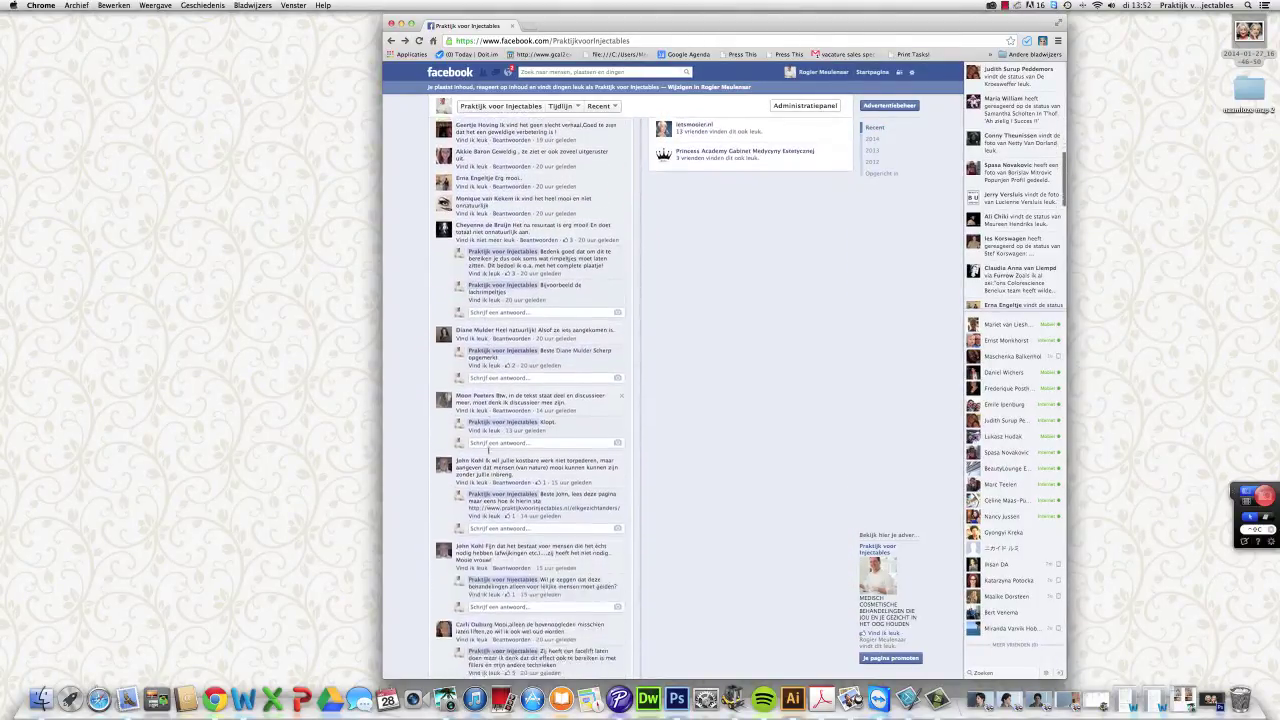
scroll(488, 456, up, 20)
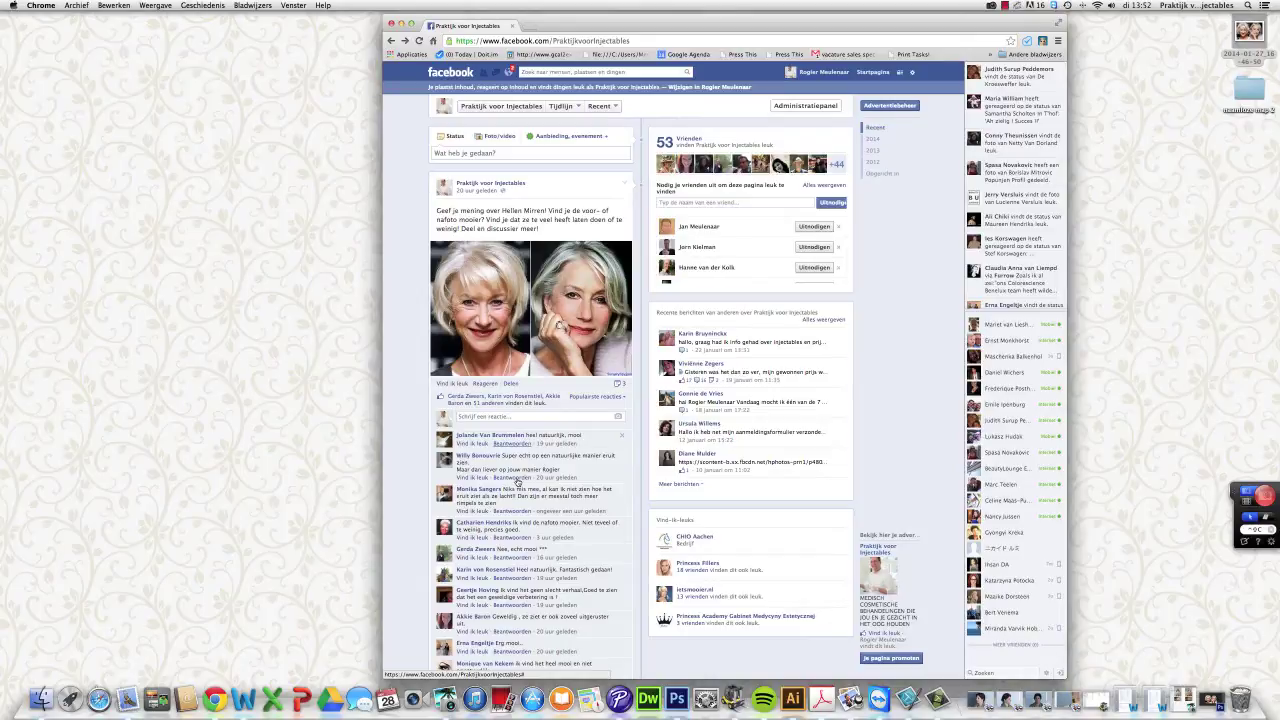
scroll(517, 483, down, 1)
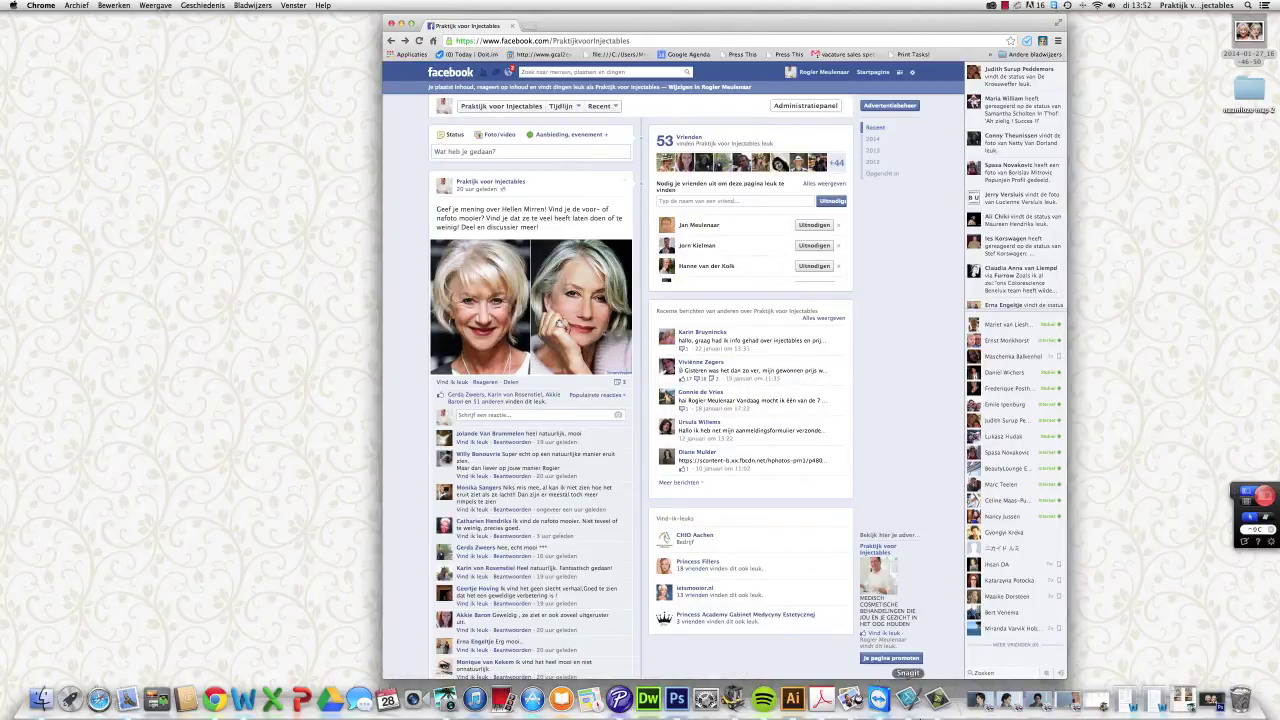
scroll(531, 567, up, 1)
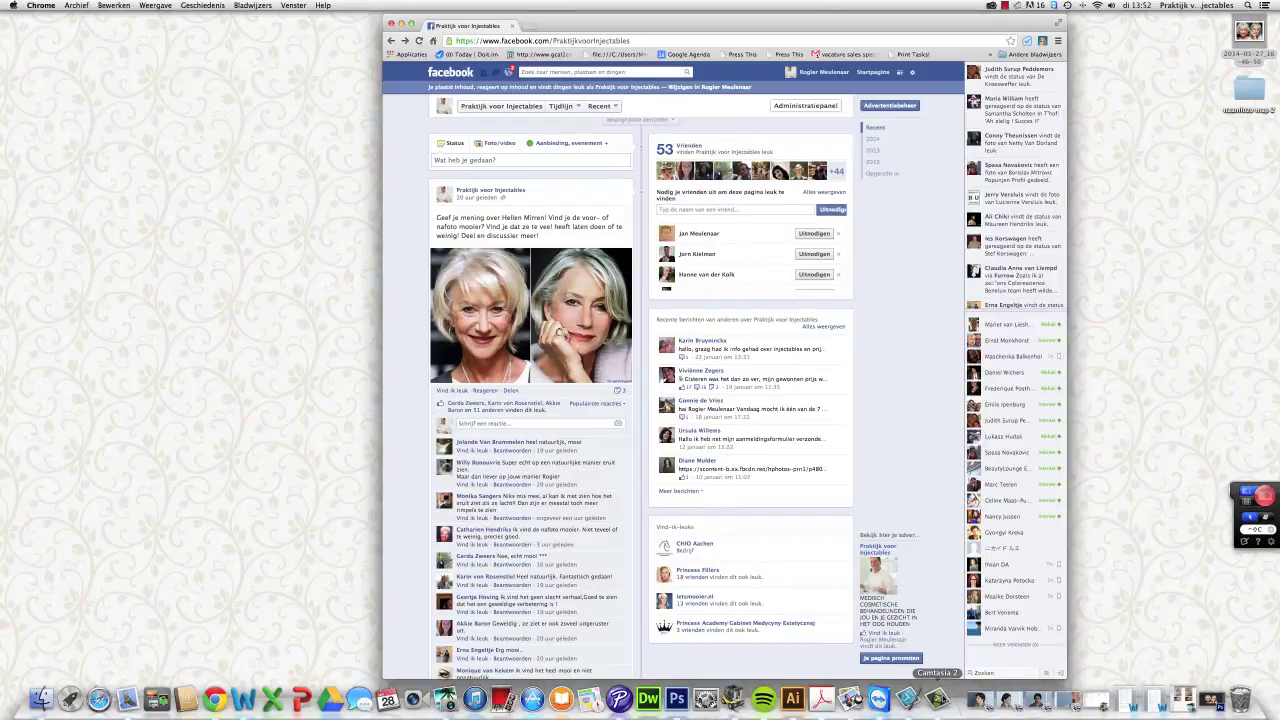
Switch to Photoshop and pencil black dots on the right portrait's face and an arrowed line along its cheek and jaw
click(677, 698)
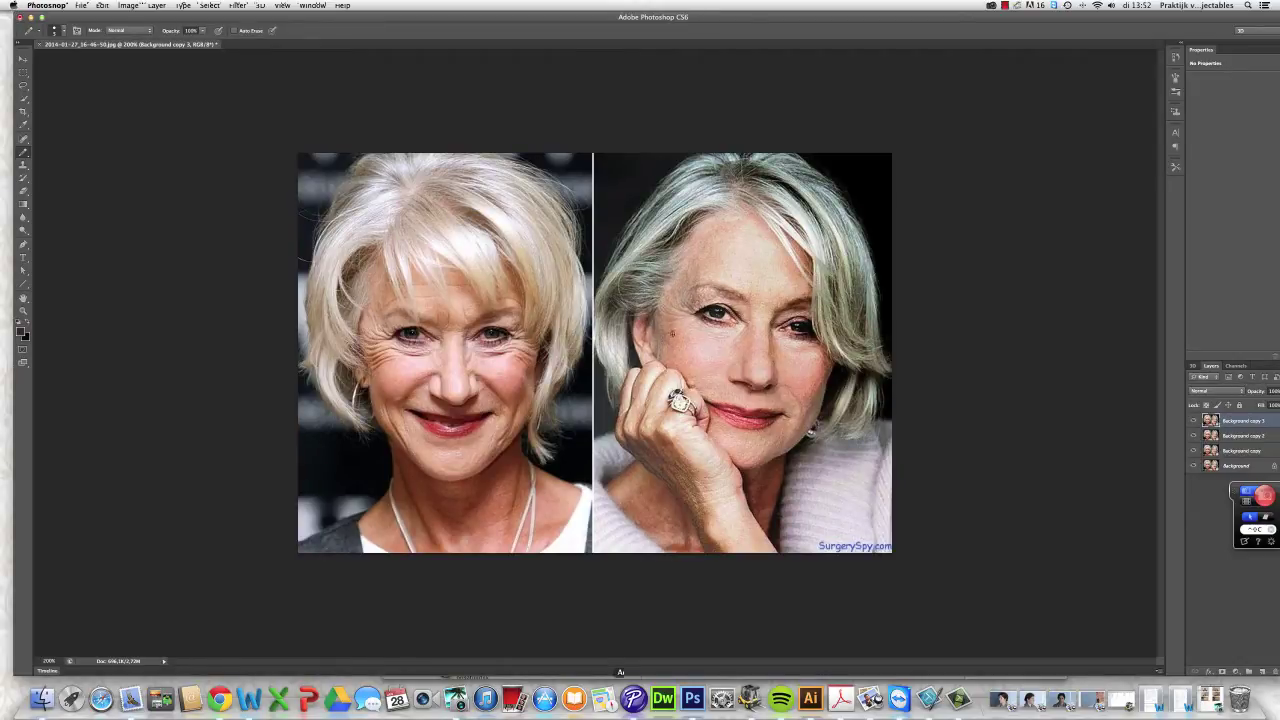
click(673, 335)
mouse_move(648, 366)
mouse_down()
mouse_move(670, 372)
mouse_move(693, 438)
mouse_move(730, 470)
mouse_up()
mouse_move(693, 402)
mouse_down()
mouse_move(678, 356)
mouse_move(666, 362)
mouse_up()
click(787, 385)
click(720, 337)
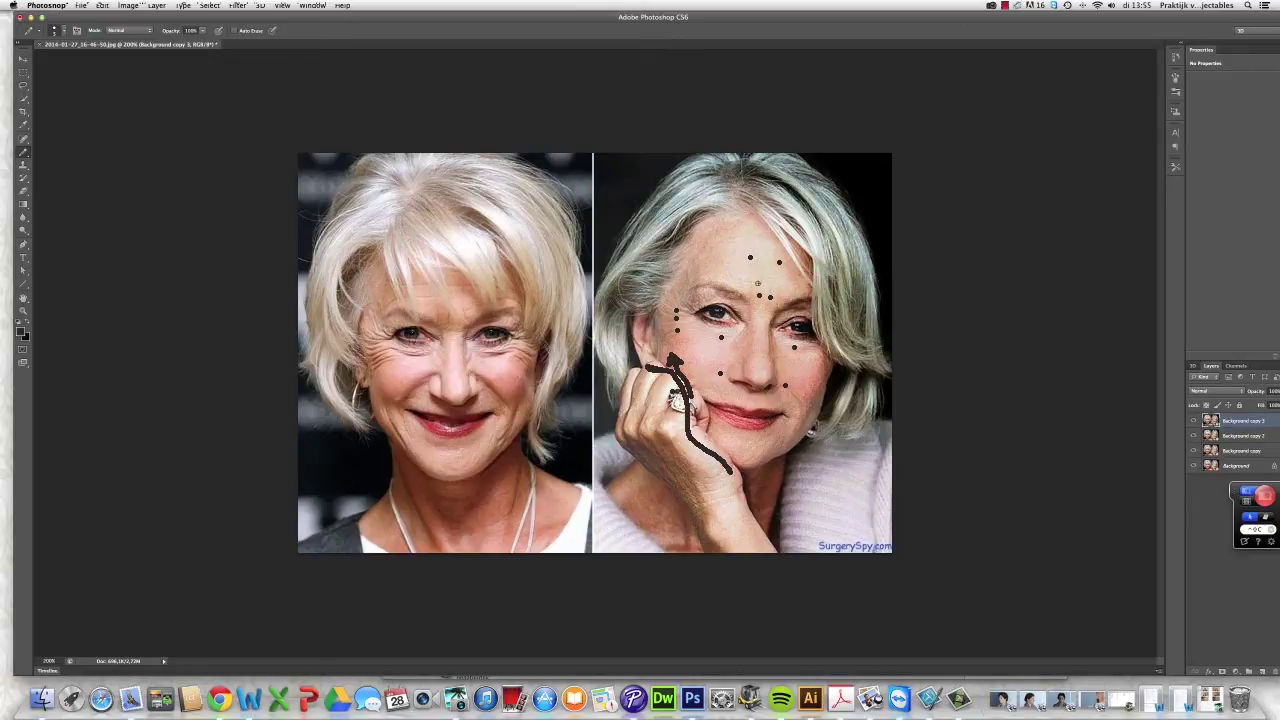
Hide the layer Background copy 3 and make Background copy 2 the active layer
click(1194, 423)
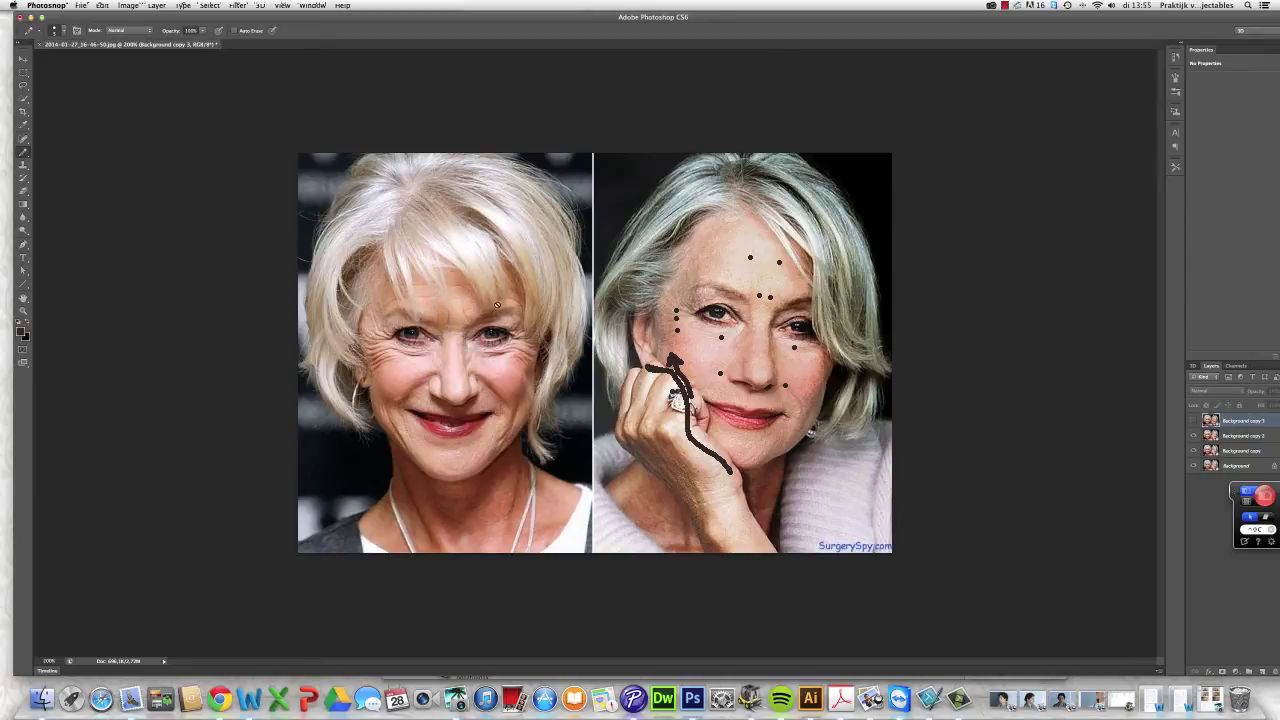
key(Escape)
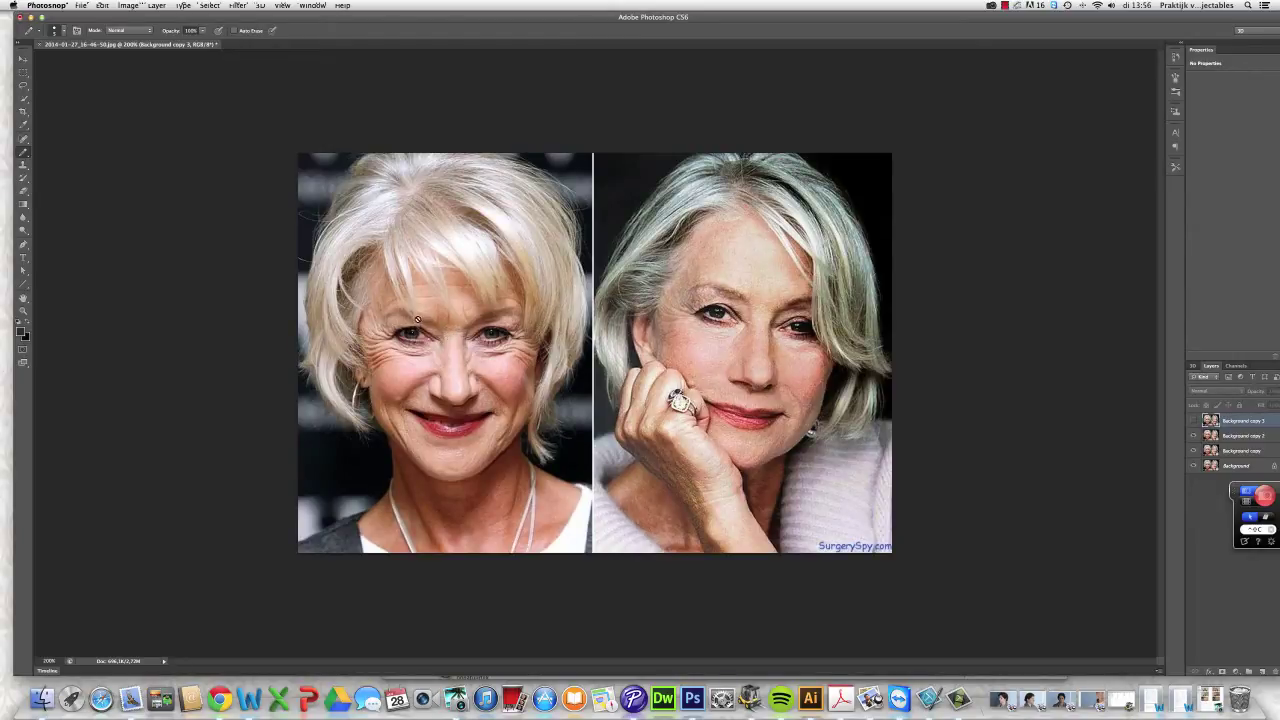
click(510, 310)
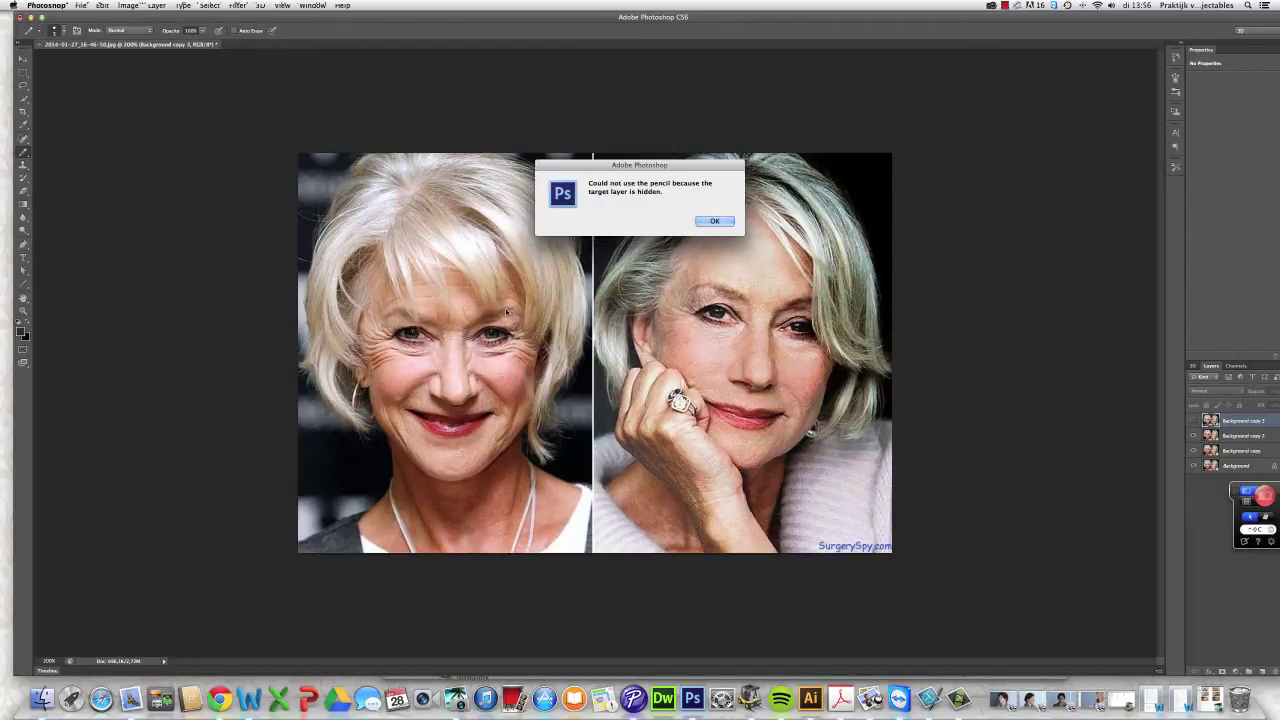
click(714, 222)
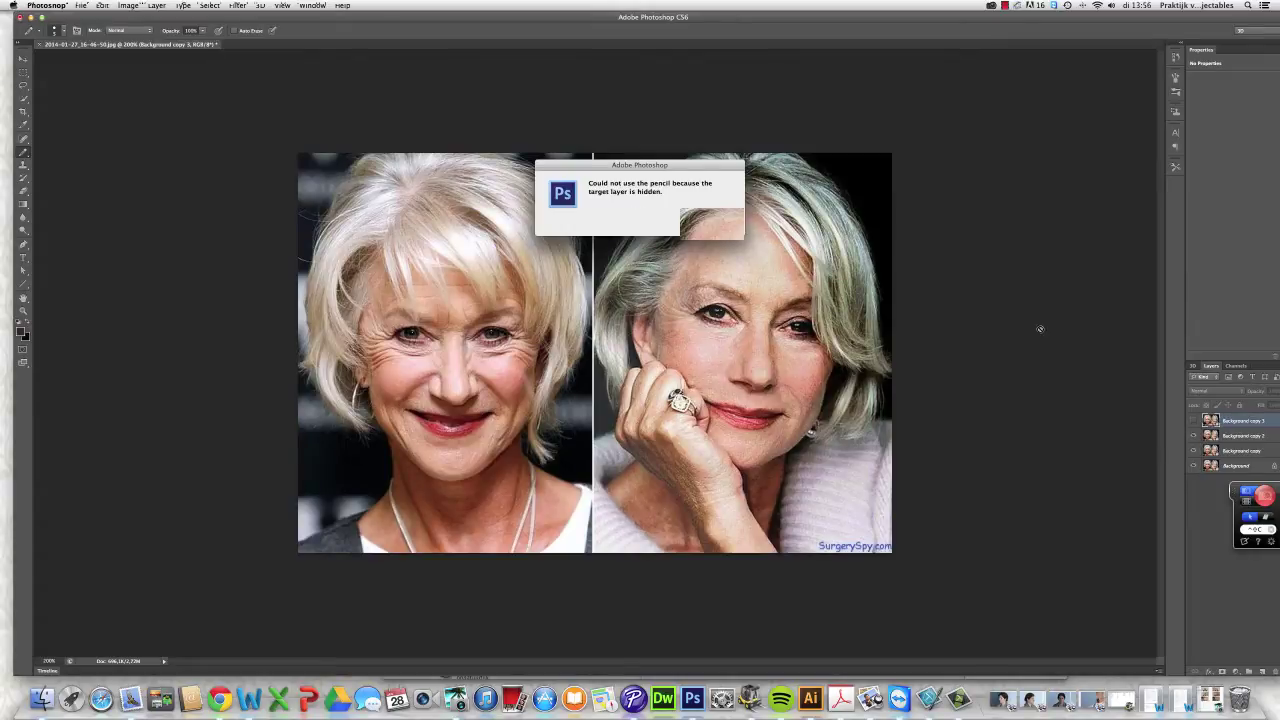
click(1194, 422)
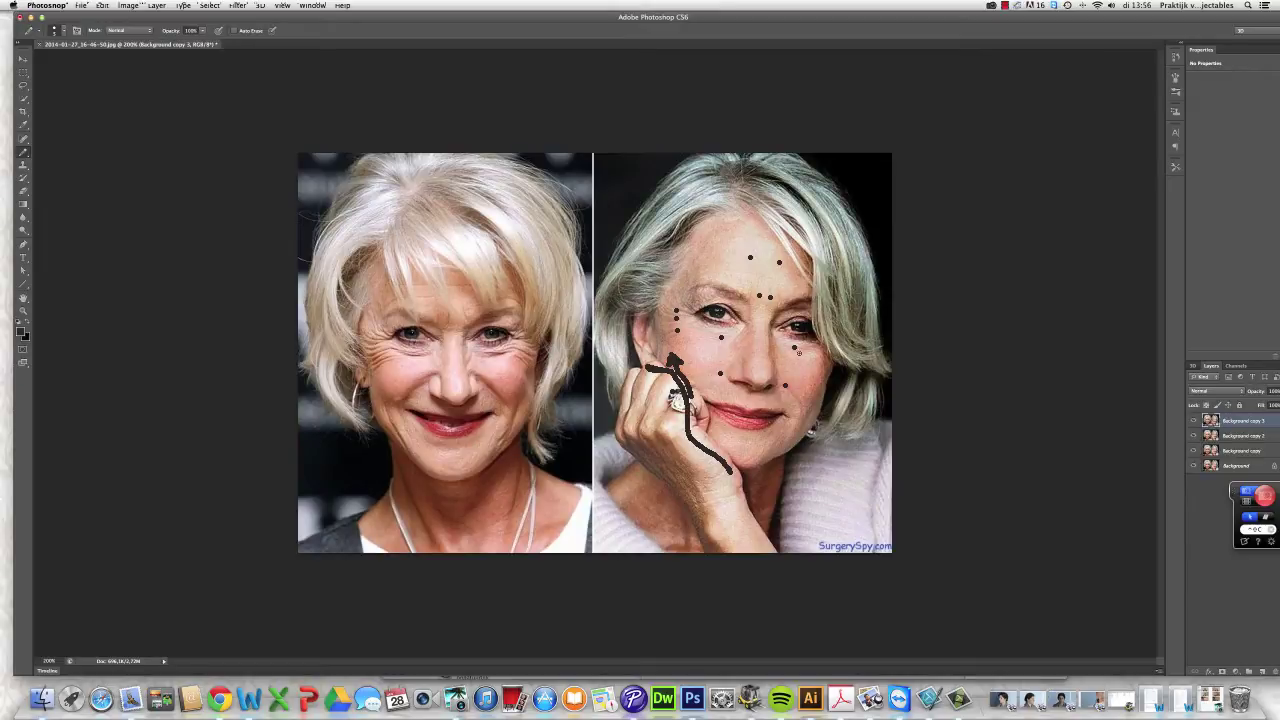
click(1194, 421)
click(1226, 437)
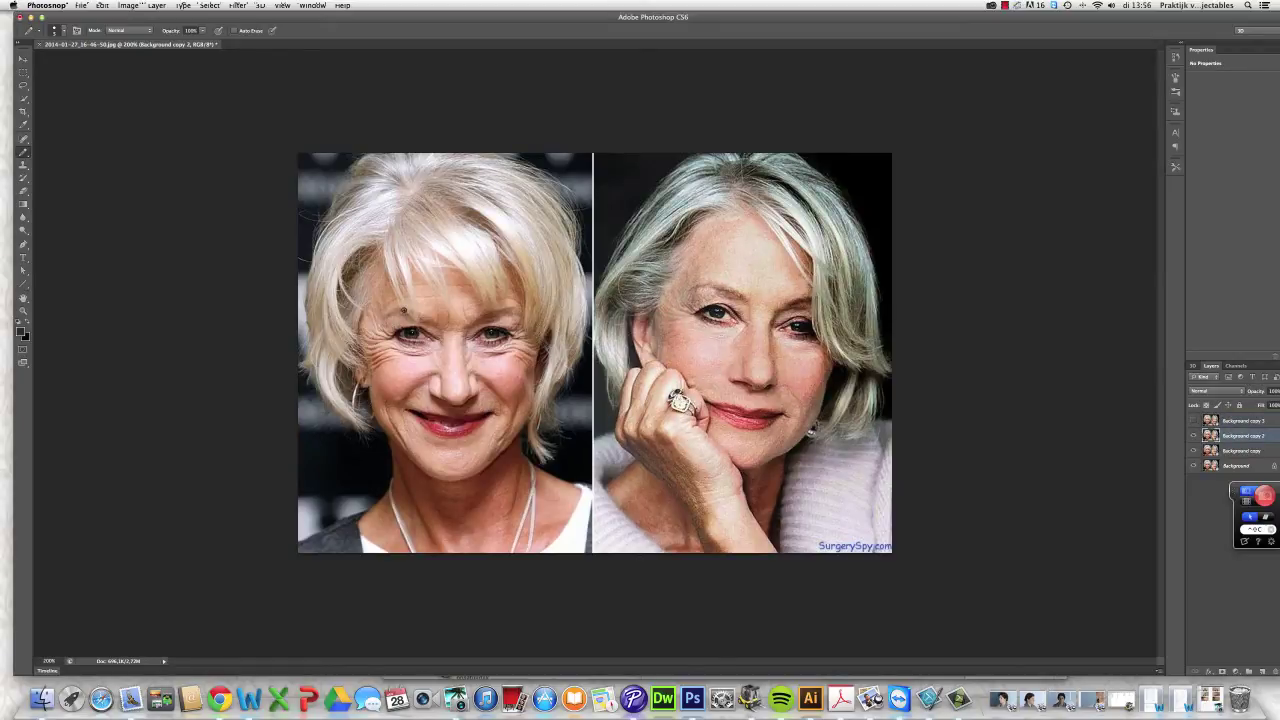
Trace the eyebrows on both portraits in black and add arrows between the brows of the left portrait
mouse_move(403, 311)
mouse_down()
mouse_move(430, 322)
mouse_move(506, 310)
mouse_up()
mouse_move(746, 297)
mouse_down()
mouse_move(700, 296)
mouse_move(810, 296)
mouse_up()
drag(710, 286, 693, 288)
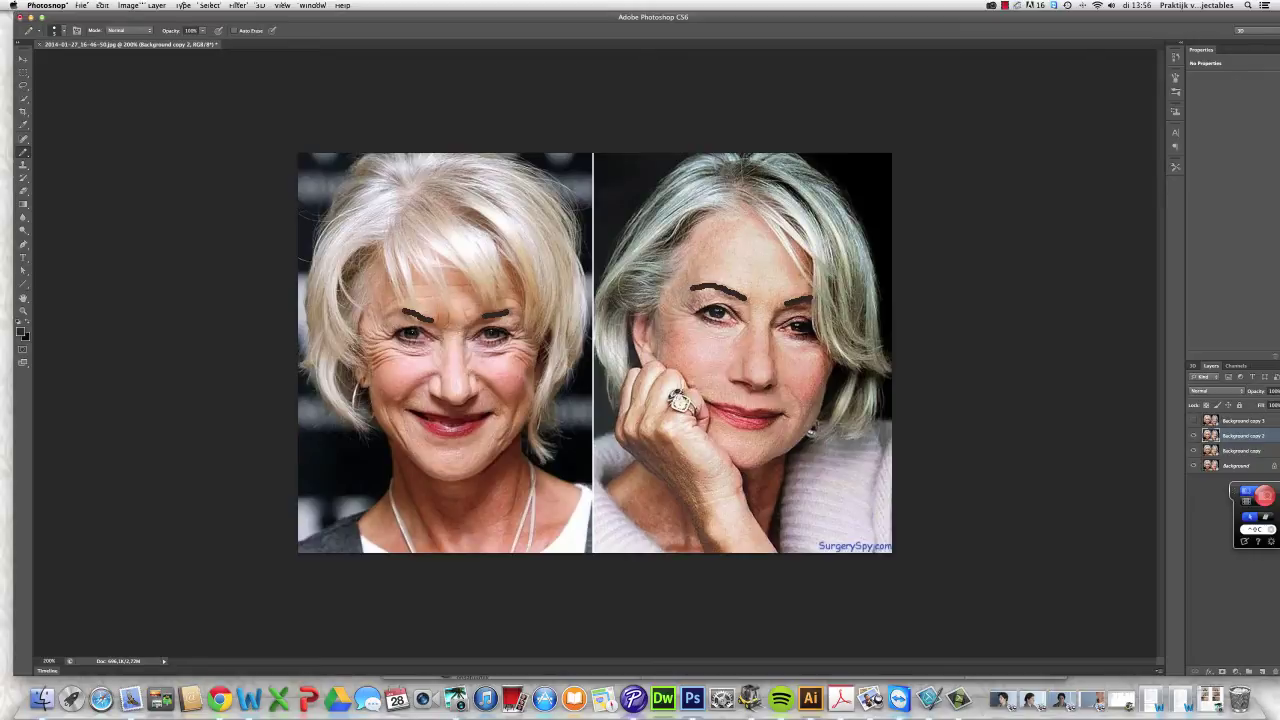
drag(399, 309, 384, 316)
mouse_move(453, 308)
mouse_down()
mouse_move(452, 339)
mouse_move(434, 314)
mouse_move(486, 304)
mouse_move(481, 314)
mouse_up()
mouse_move(685, 268)
mouse_down()
mouse_move(665, 294)
mouse_move(682, 276)
mouse_move(672, 292)
mouse_move(688, 290)
mouse_up()
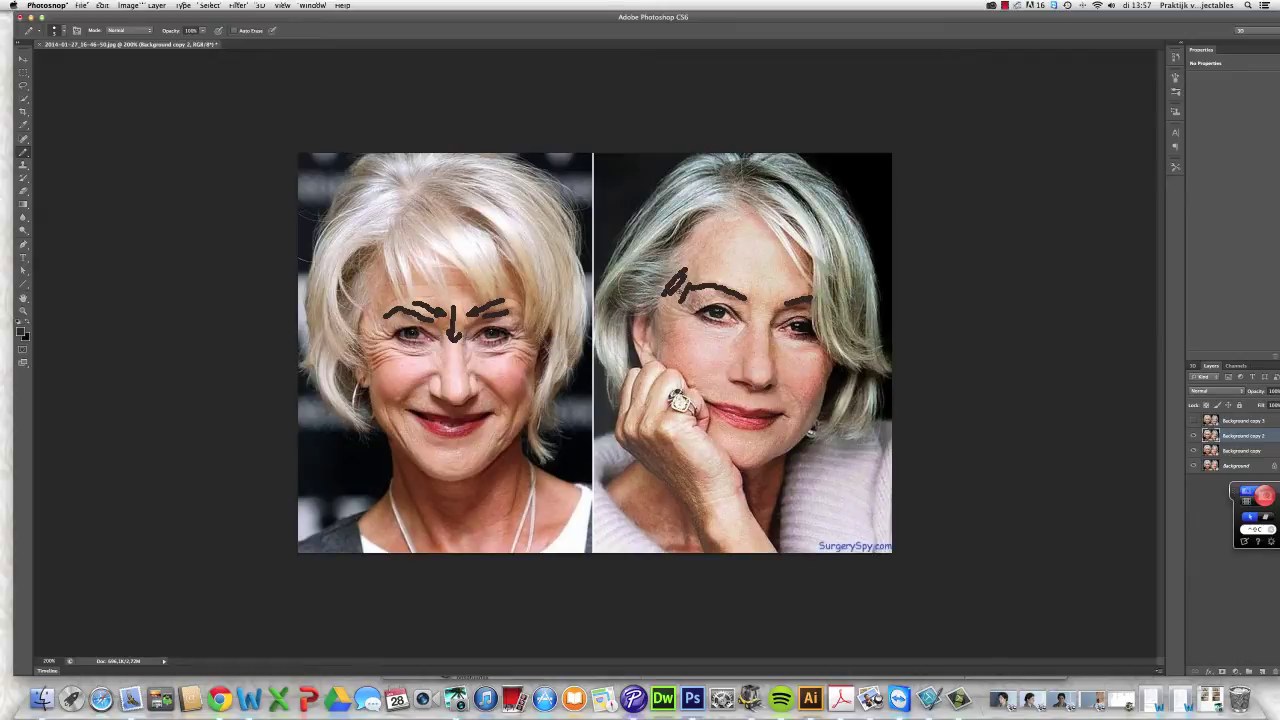
drag(686, 294, 684, 278)
click(24, 190)
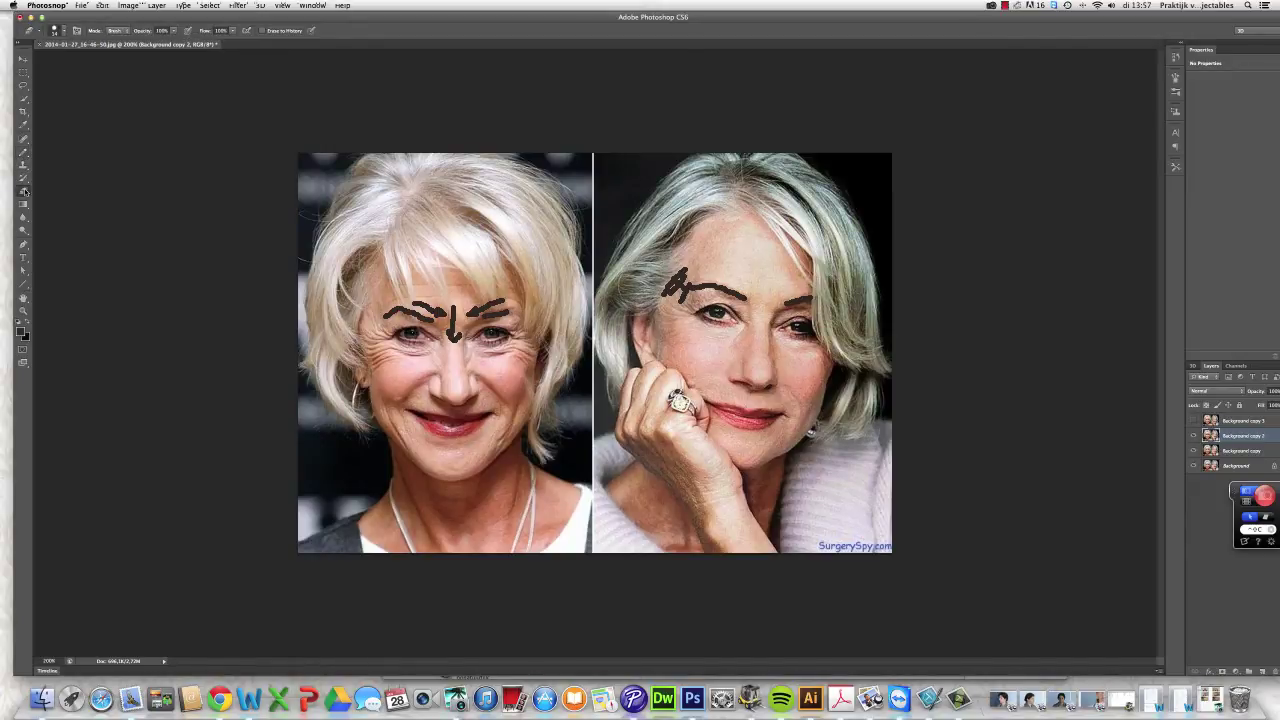
mouse_move(692, 296)
mouse_down()
mouse_move(674, 270)
mouse_move(666, 296)
mouse_move(688, 292)
mouse_move(660, 300)
mouse_move(678, 299)
mouse_up()
Outline the temple area beside the eyebrow on the right portrait with a black pencil line
click(24, 153)
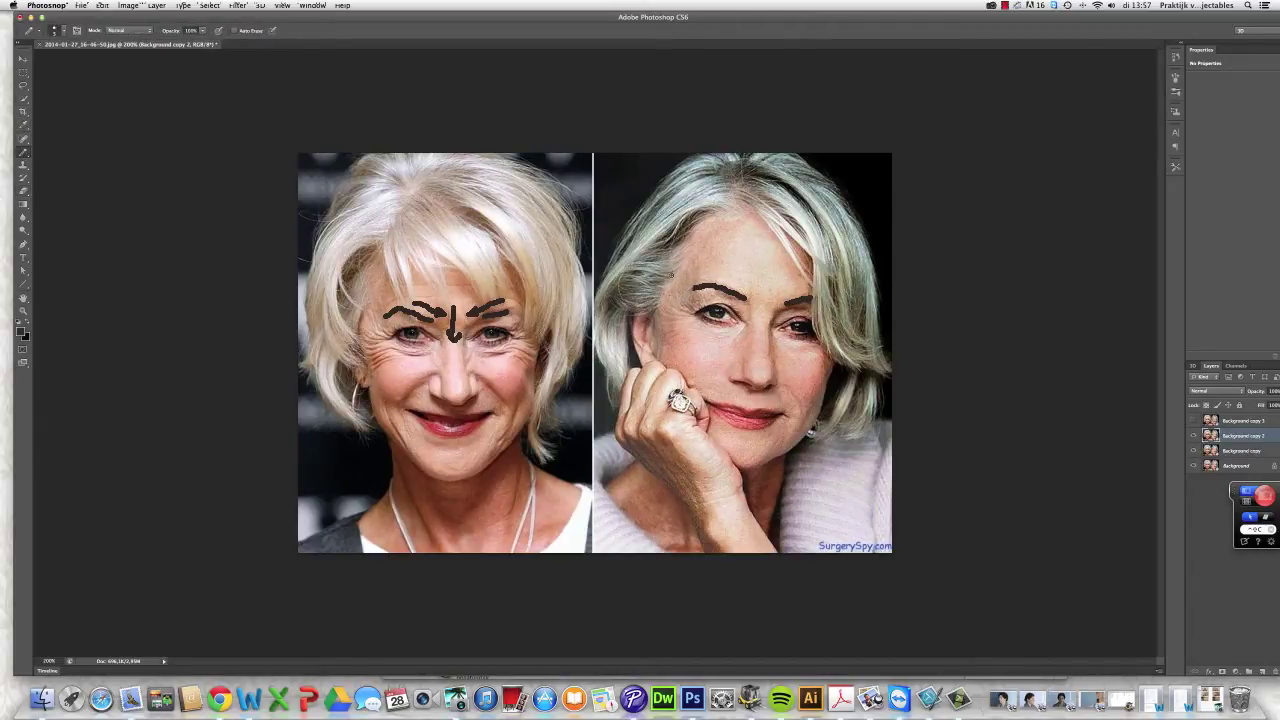
drag(685, 250, 660, 292)
mouse_move(690, 284)
mouse_down()
mouse_move(670, 306)
mouse_move(662, 291)
mouse_move(688, 267)
mouse_up()
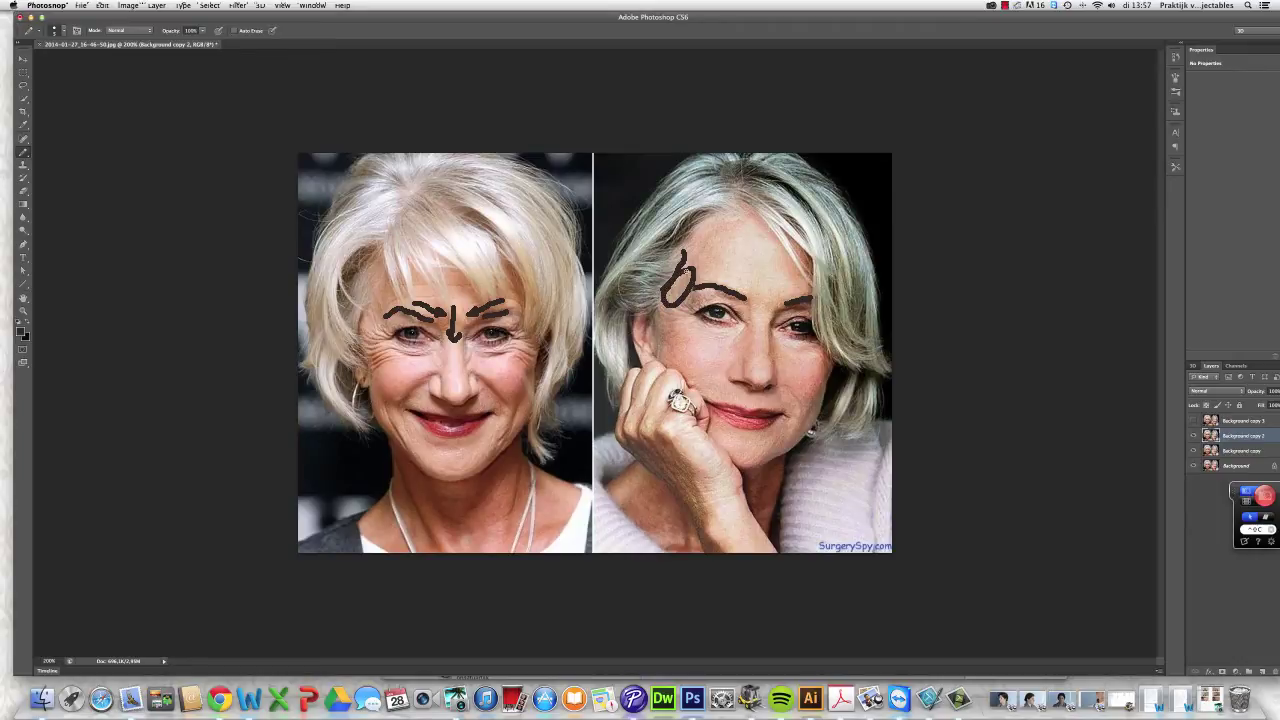
Set the foreground color to red #af4d39, fill the temple outline on the right portrait and add short strokes below it
click(24, 331)
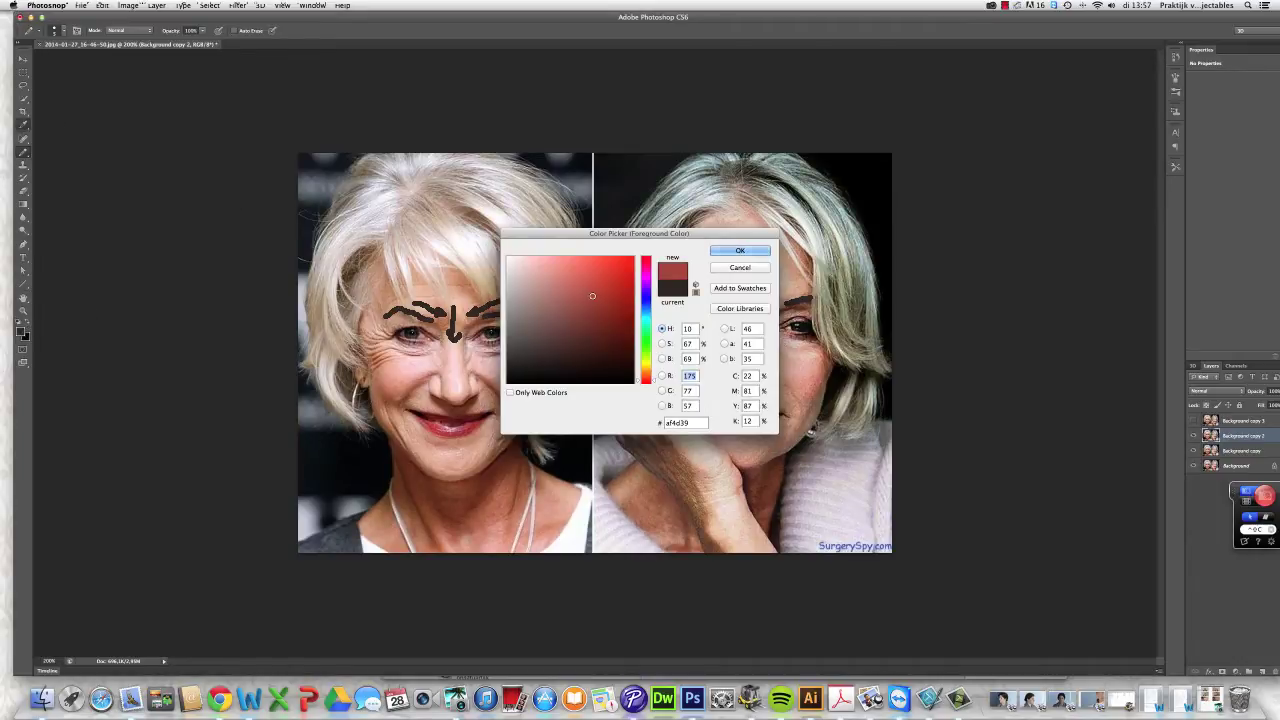
click(738, 251)
mouse_move(690, 279)
mouse_down()
mouse_move(672, 296)
mouse_move(682, 284)
mouse_up()
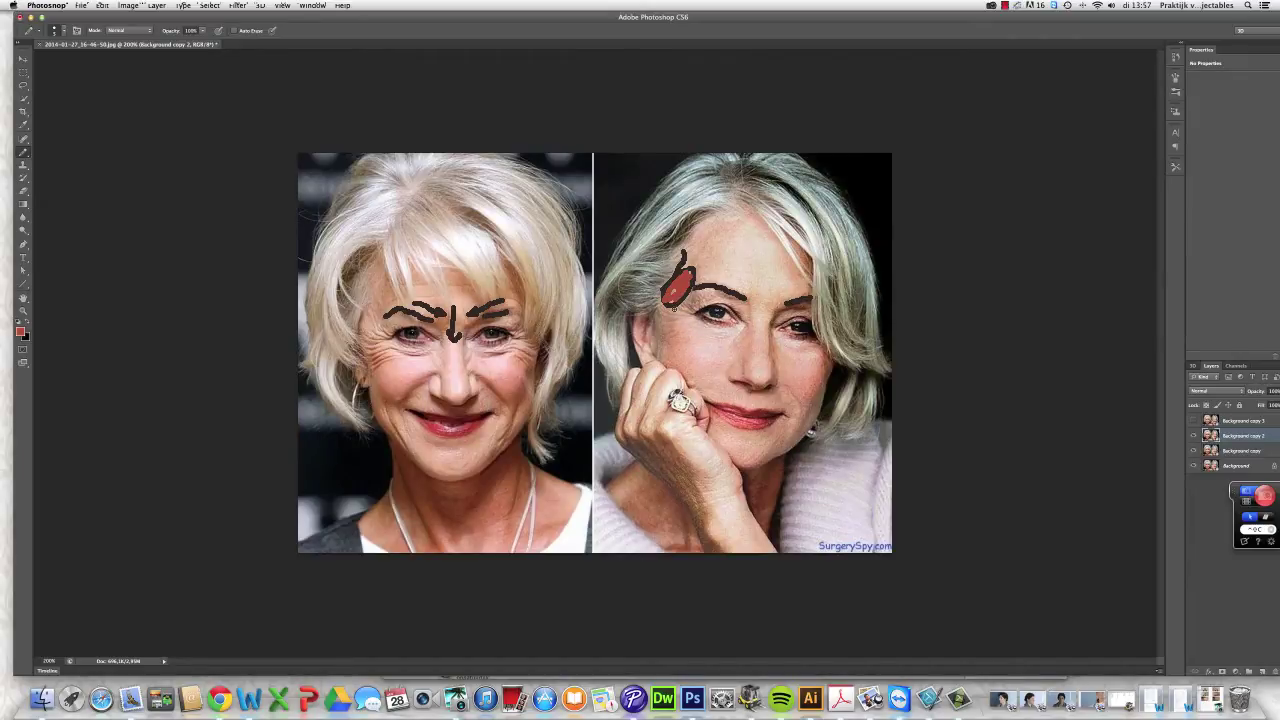
drag(674, 306, 668, 332)
Circle the eye on the left portrait in red, and erase that circle and the black brow marks from the face
mouse_move(390, 326)
mouse_down()
mouse_move(390, 346)
mouse_move(410, 354)
mouse_move(452, 340)
mouse_move(394, 330)
mouse_up()
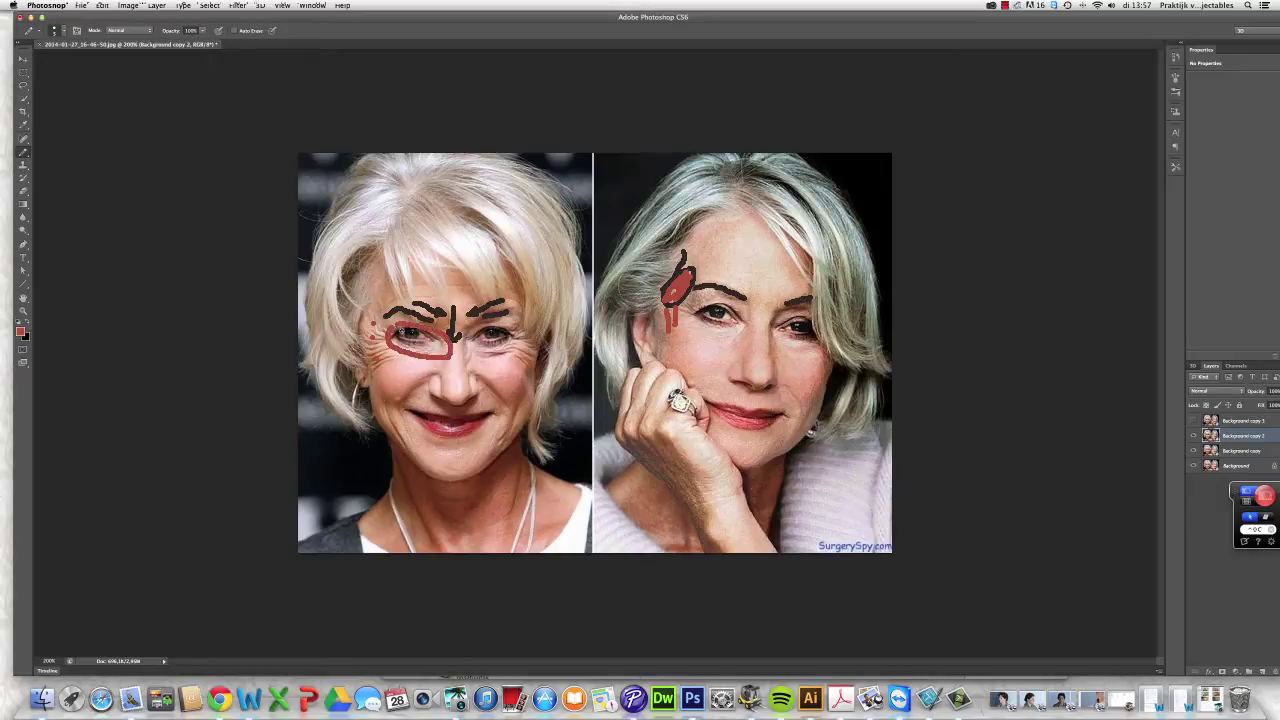
click(23, 191)
mouse_move(412, 330)
mouse_down()
mouse_move(449, 353)
mouse_move(445, 310)
mouse_move(522, 298)
mouse_move(485, 312)
mouse_move(499, 314)
mouse_move(433, 316)
mouse_move(442, 322)
mouse_move(389, 312)
mouse_move(424, 330)
mouse_up()
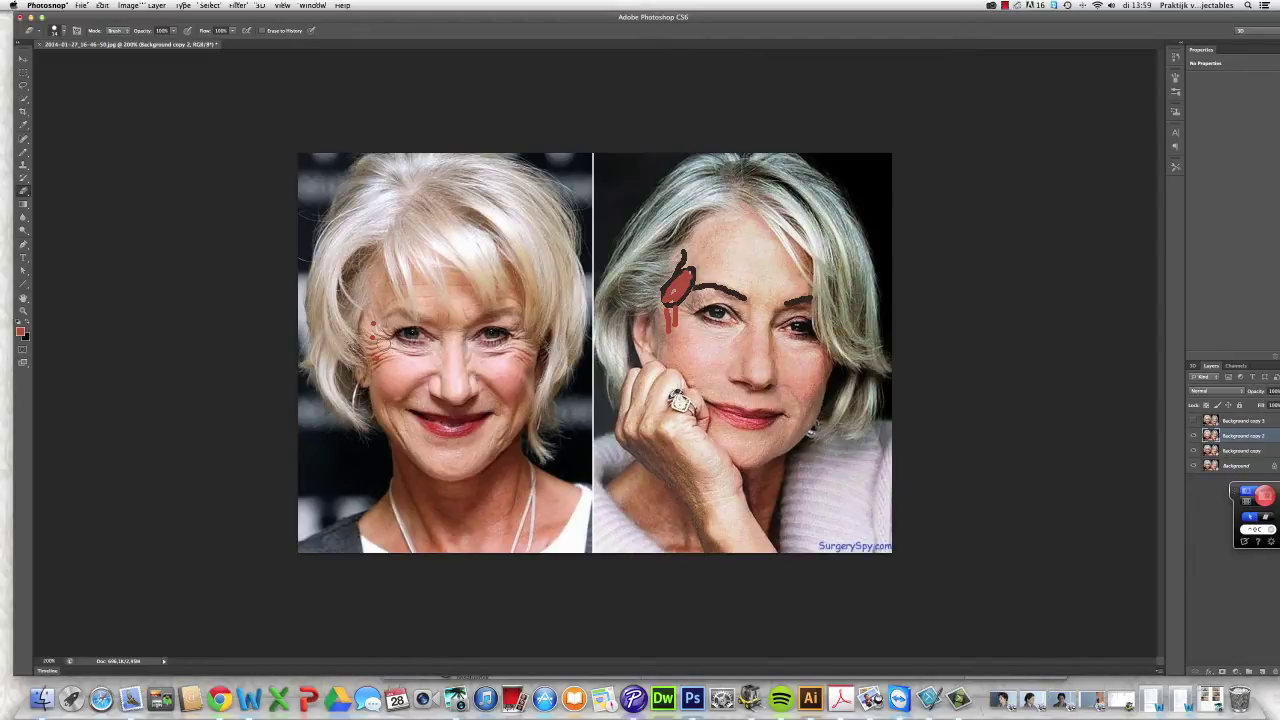
Draw red lines around the left portrait's eye and down the cheek, and erase all of these marks
click(23, 152)
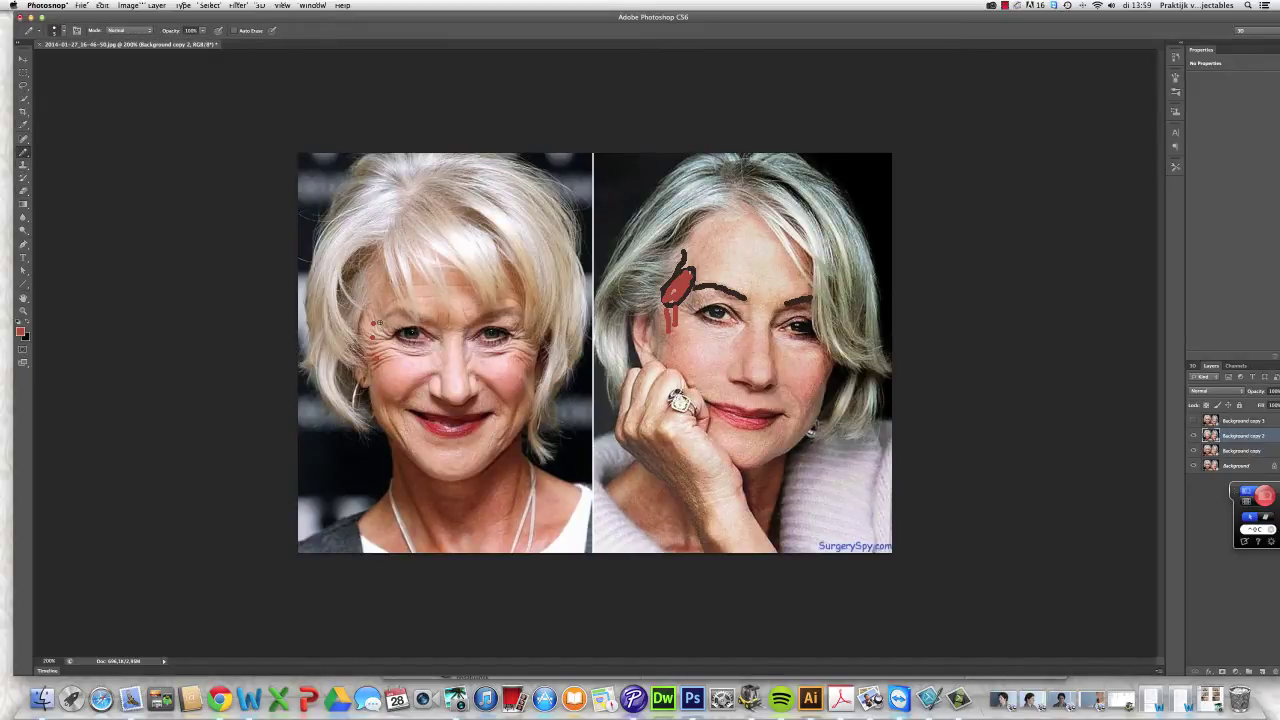
mouse_move(384, 321)
mouse_down()
mouse_move(392, 352)
mouse_move(428, 352)
mouse_move(406, 316)
mouse_move(437, 334)
mouse_move(374, 325)
mouse_up()
mouse_move(411, 405)
mouse_down()
mouse_move(383, 361)
mouse_move(396, 379)
mouse_up()
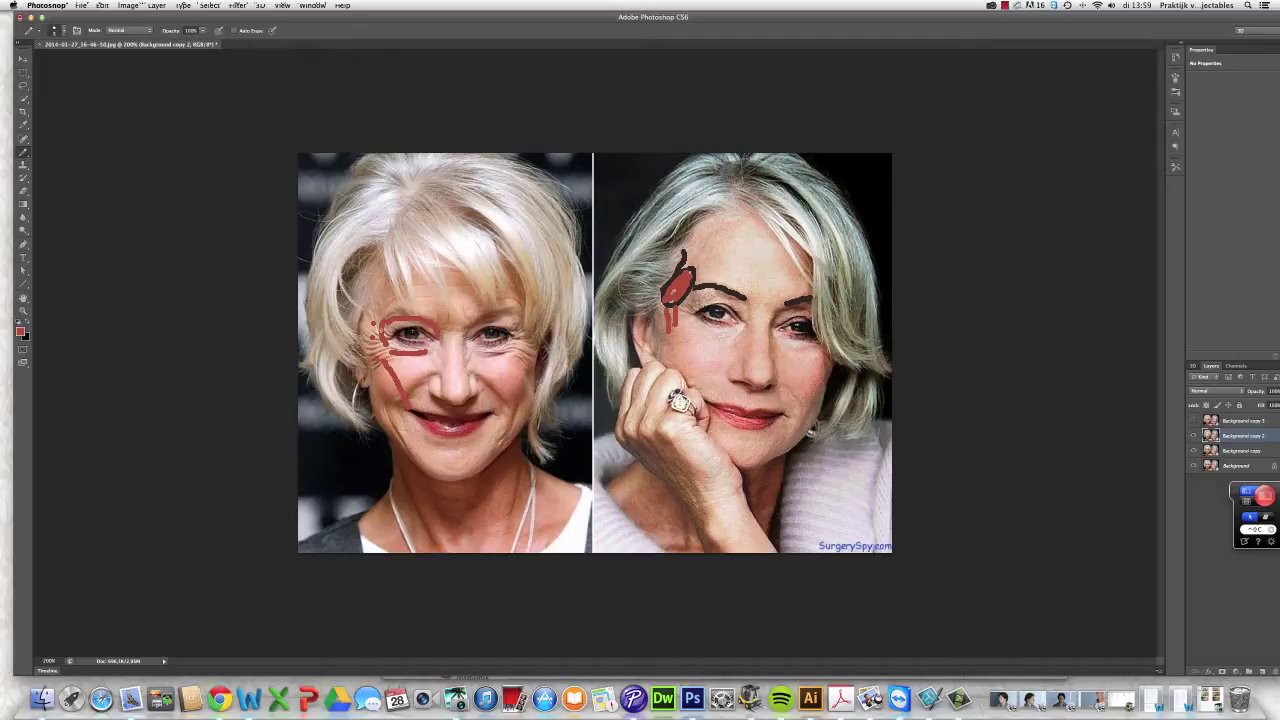
click(374, 330)
drag(376, 323, 376, 335)
drag(397, 346, 365, 346)
click(24, 190)
mouse_move(430, 350)
mouse_down()
mouse_move(378, 342)
mouse_move(400, 318)
mouse_move(438, 330)
mouse_move(372, 360)
mouse_move(408, 408)
mouse_up()
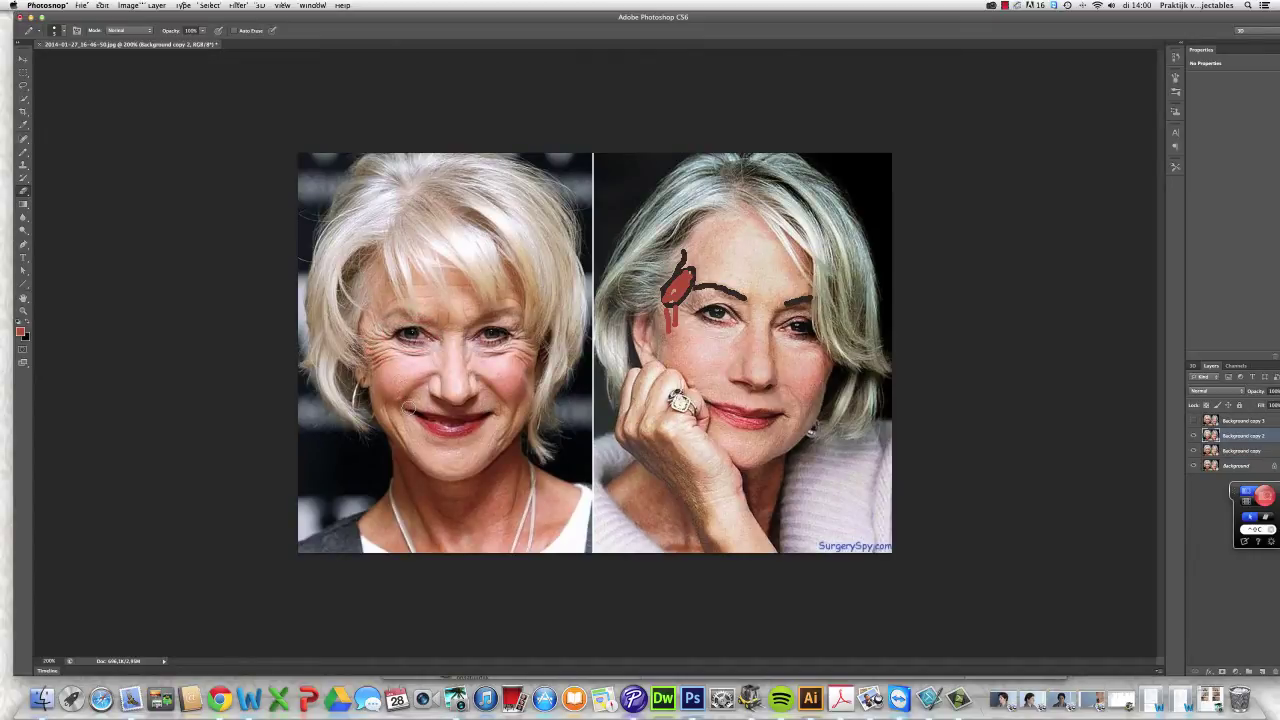
Pencil a thick red bar under the left portrait's eye and small dots beside the eye
click(24, 151)
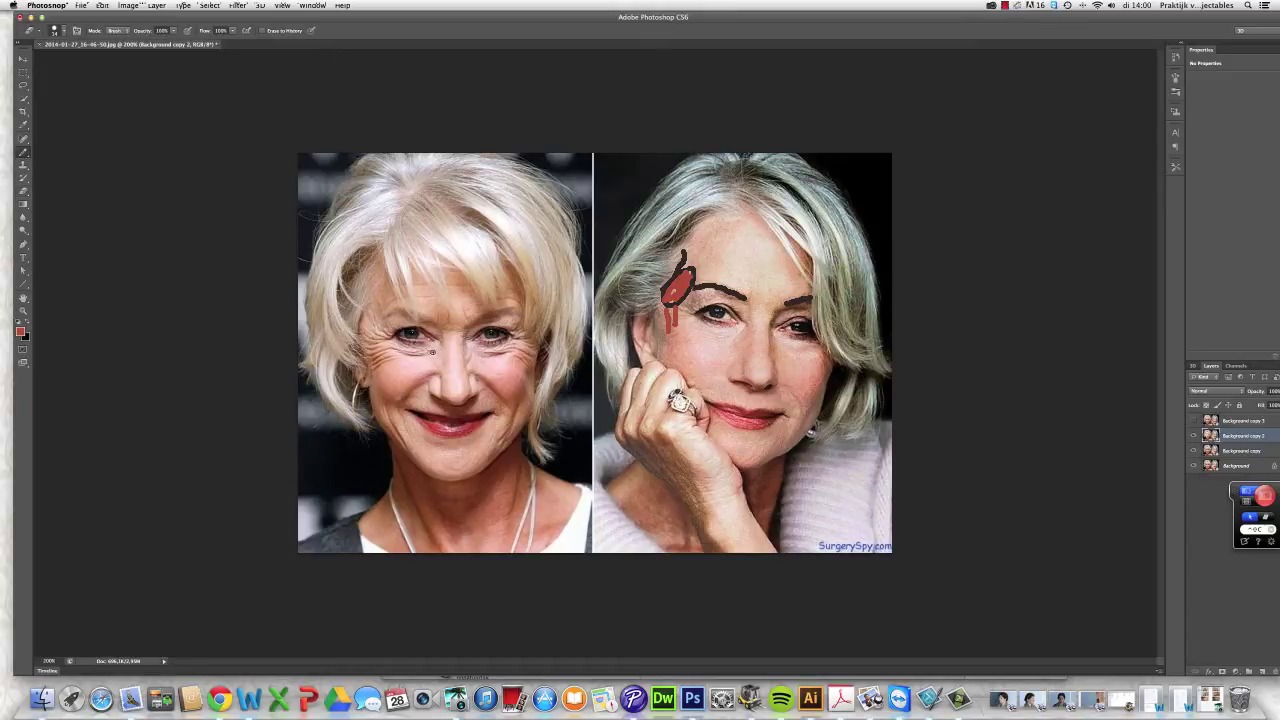
drag(432, 352, 404, 355)
drag(434, 353, 402, 355)
key(b)
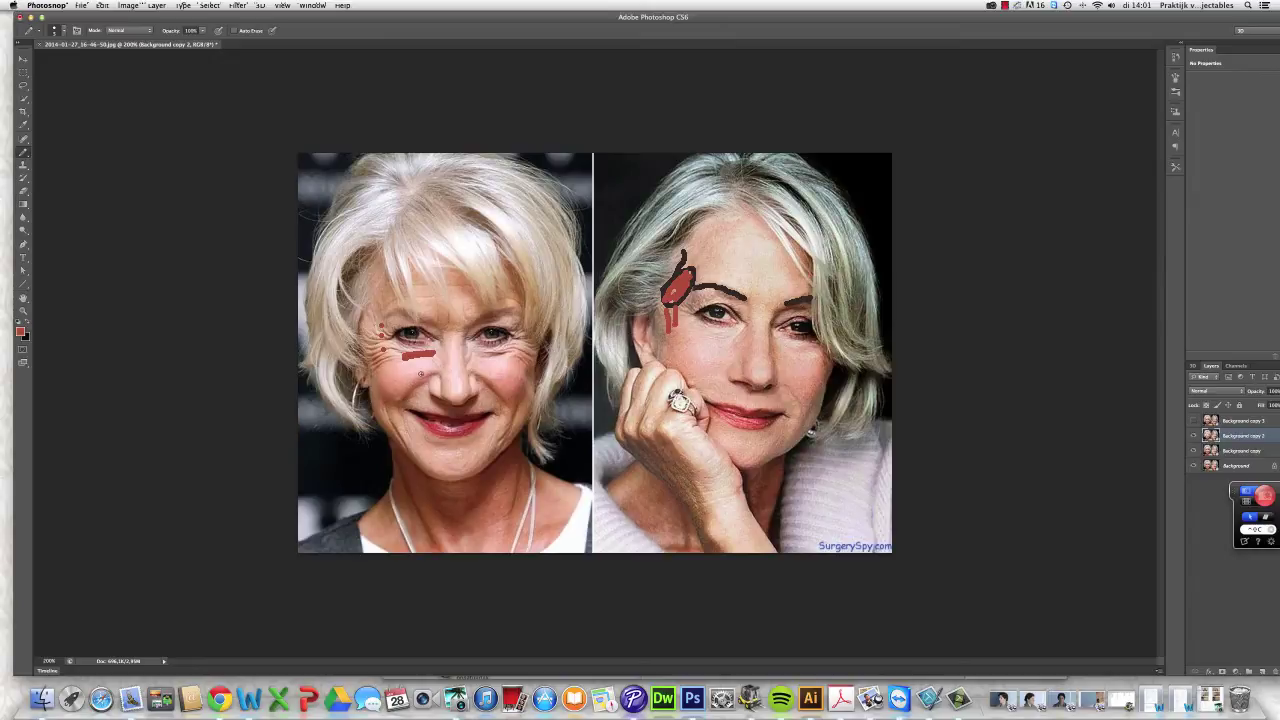
Switch to Chrome to reread the post's comments, and minimize the browser window
click(220, 699)
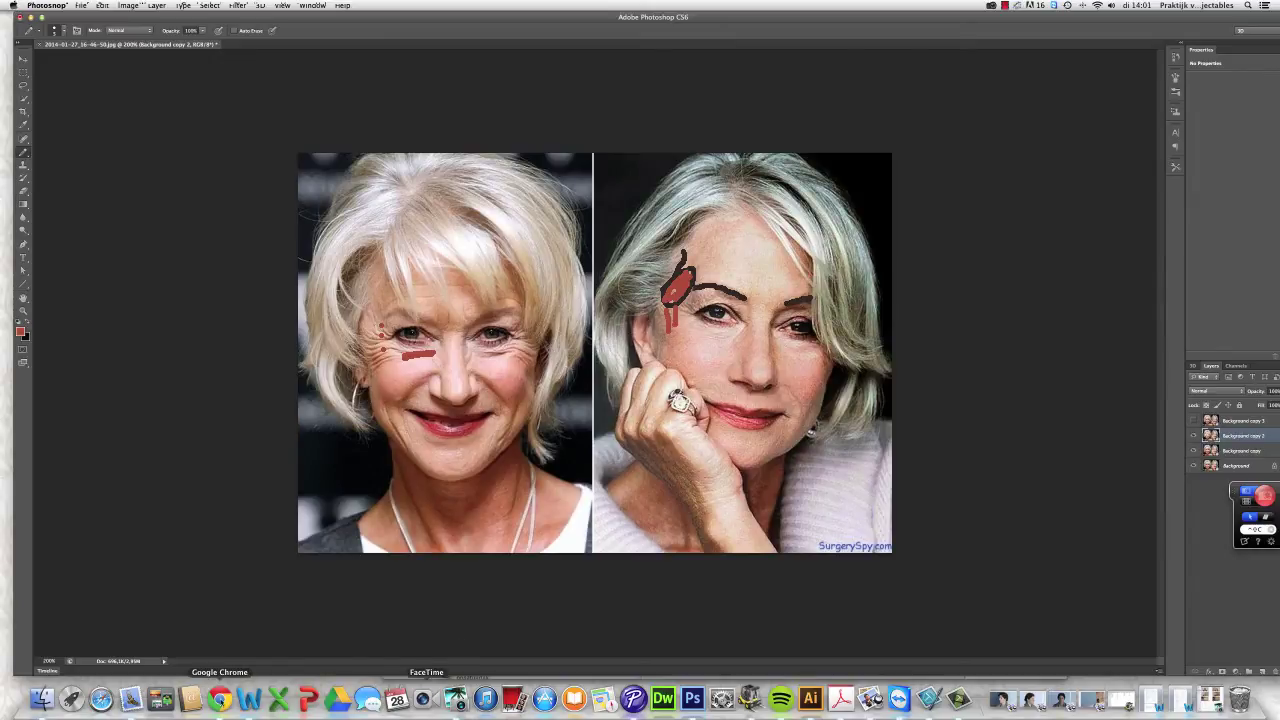
scroll(513, 519, down, 10)
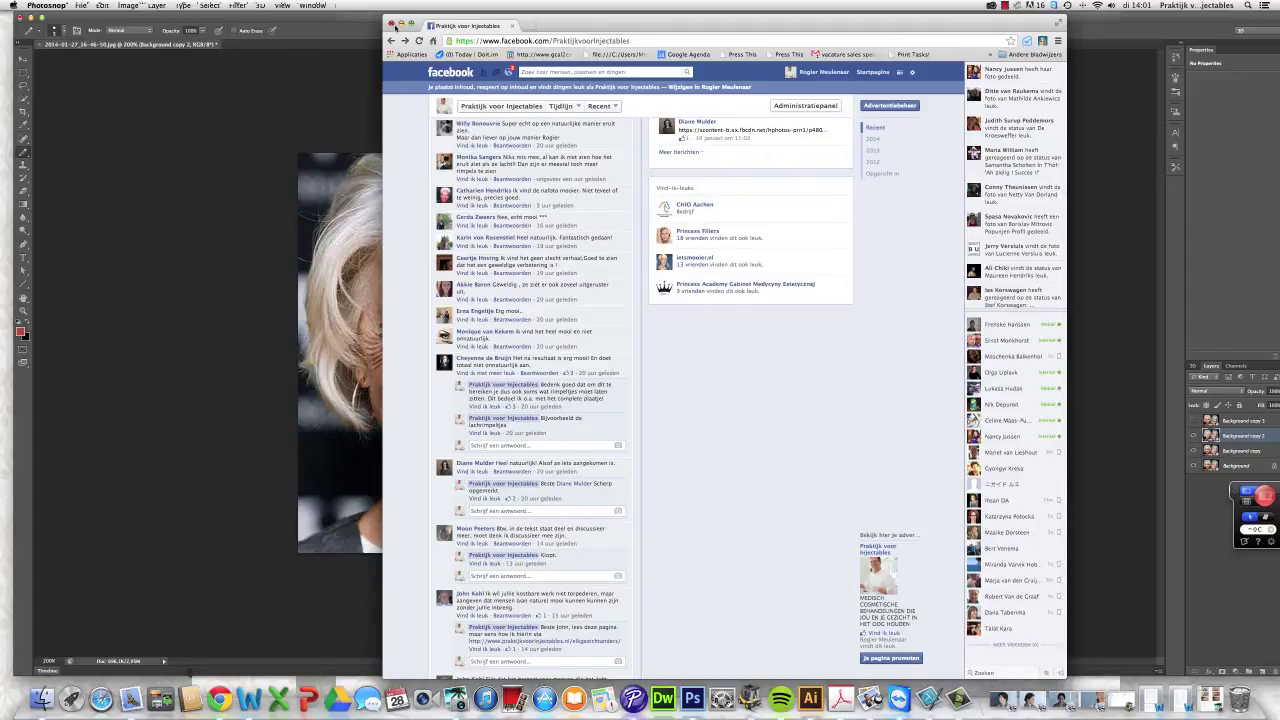
click(401, 23)
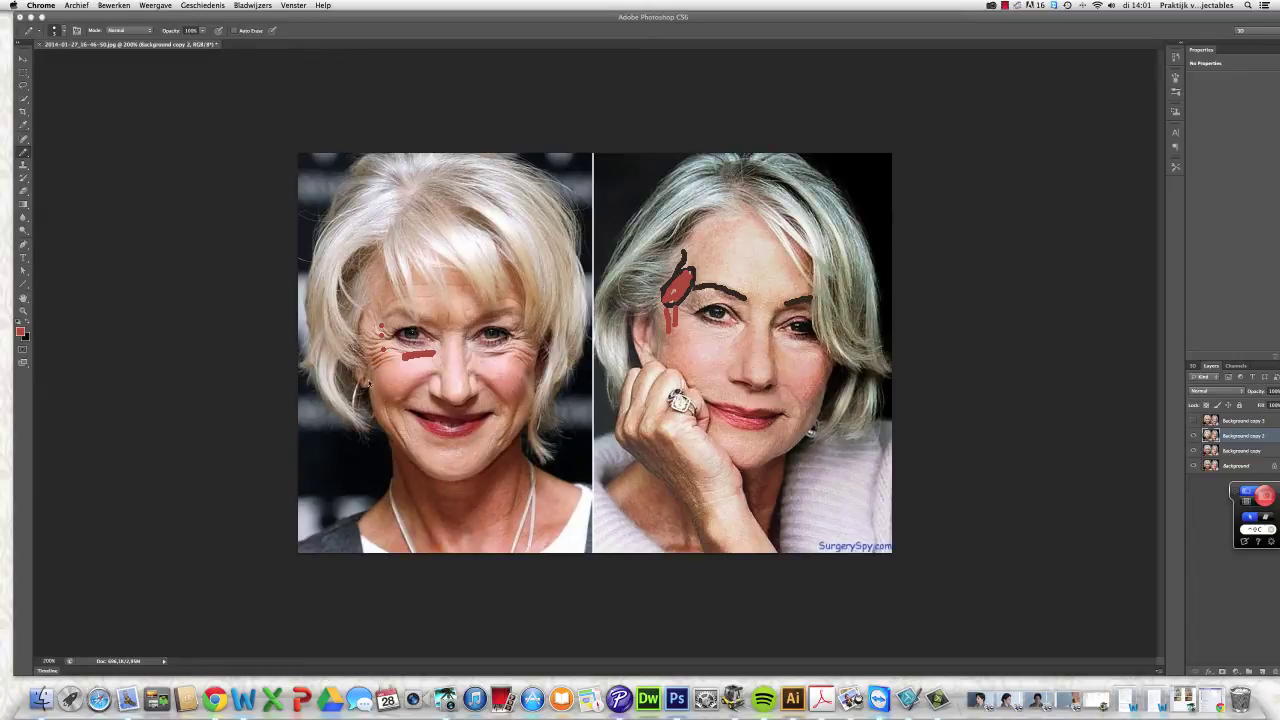
Draw a red line up the side of the left portrait's face, and erase all red marks from that face
click(24, 152)
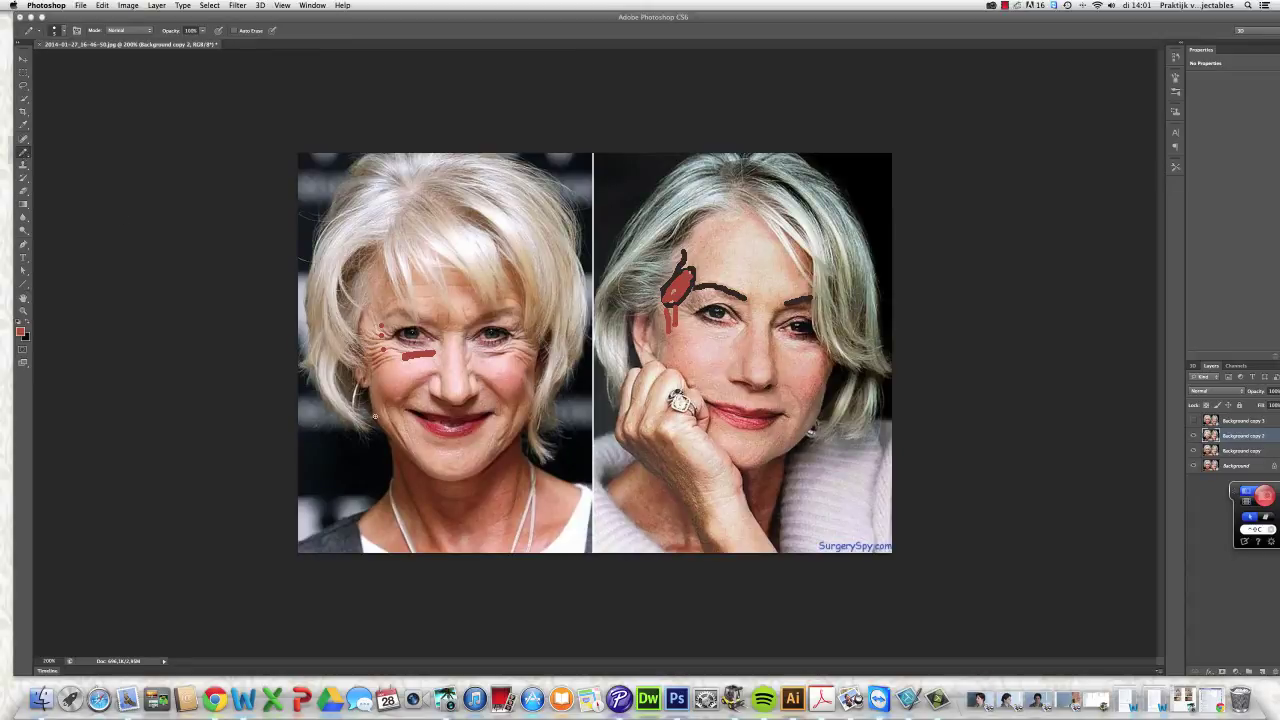
drag(370, 402, 360, 318)
click(24, 191)
drag(362, 314, 372, 420)
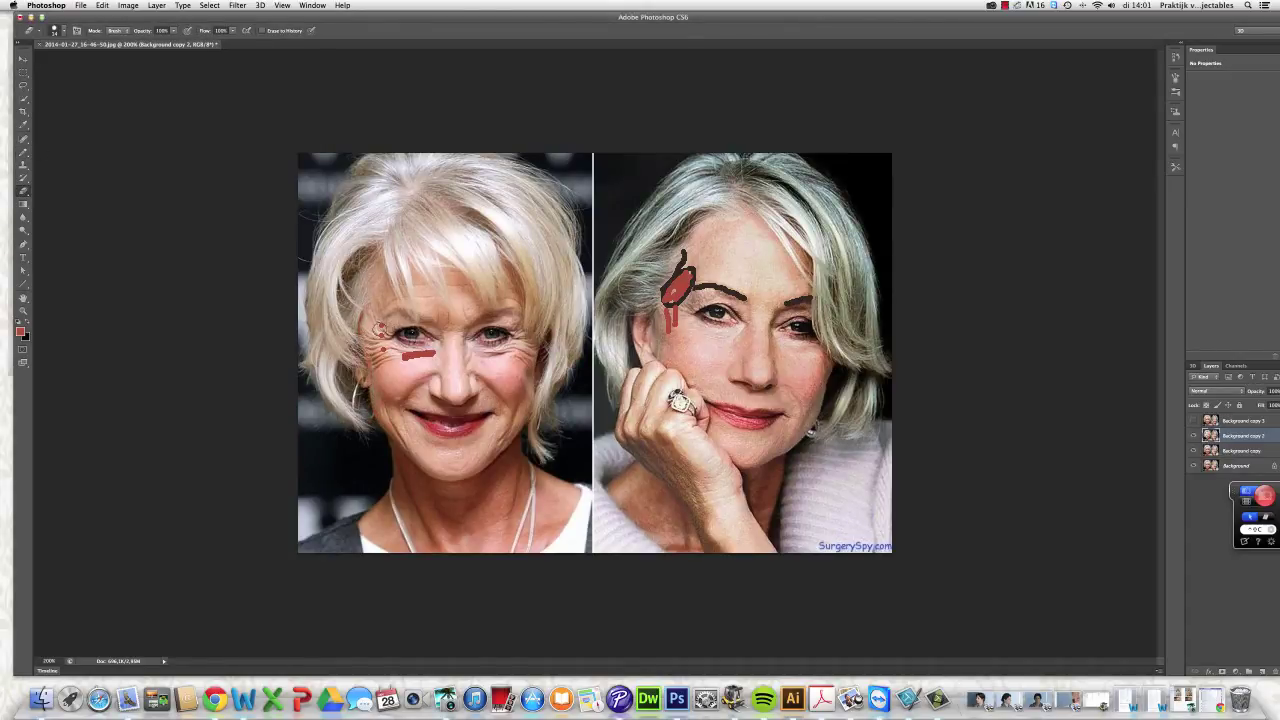
mouse_move(380, 329)
mouse_down()
mouse_move(384, 350)
mouse_move(440, 353)
mouse_up()
Draw red vertical strokes below the right portrait's temple, plus arrows pointing outward from the cheek and under the eye
click(23, 151)
drag(661, 330, 661, 362)
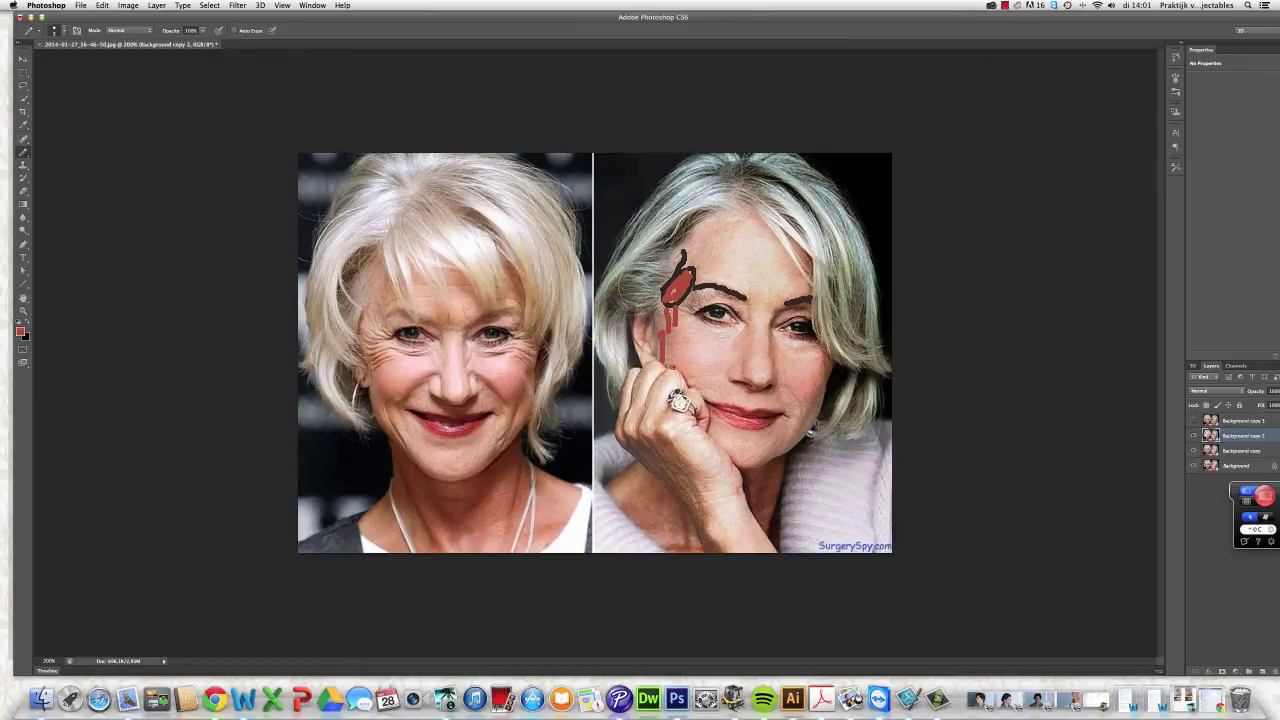
drag(670, 367, 671, 340)
mouse_move(711, 379)
mouse_down()
mouse_move(688, 366)
mouse_move(694, 378)
mouse_up()
drag(678, 297, 691, 302)
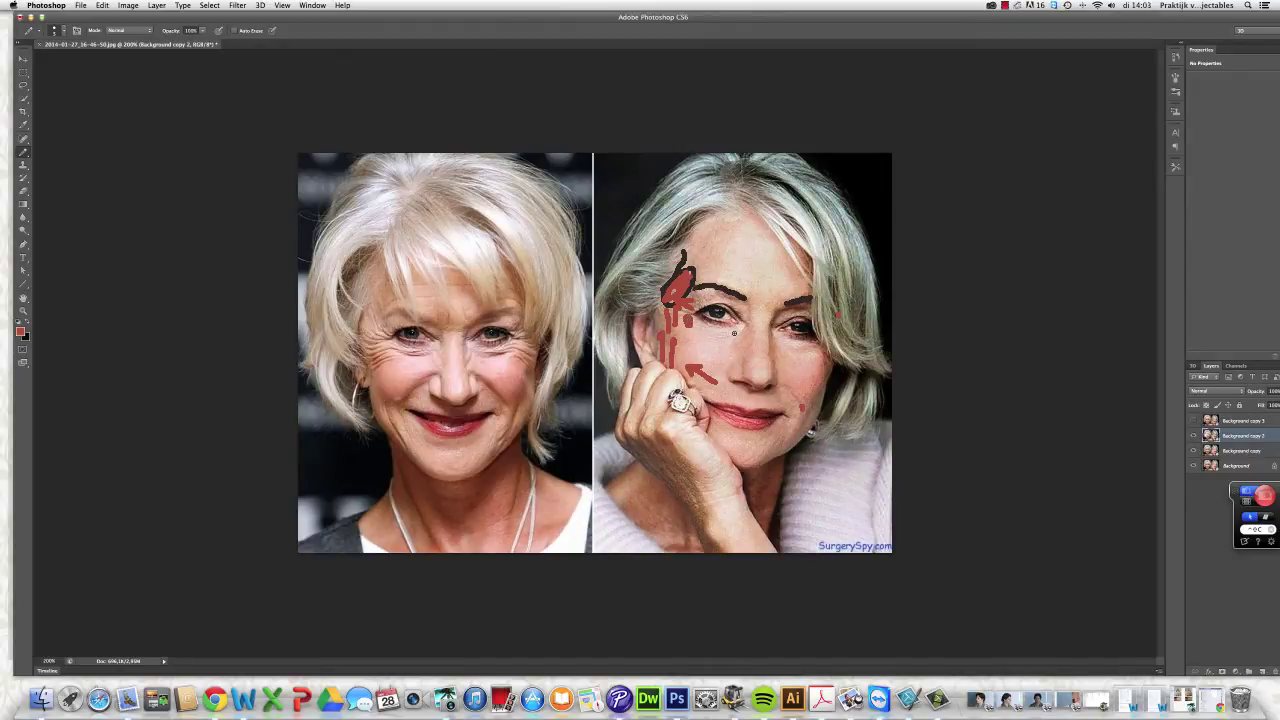
drag(734, 333, 716, 330)
Erase the red arrow under the right portrait's eye, and pencil a short red bar under one eye of each portrait
click(24, 191)
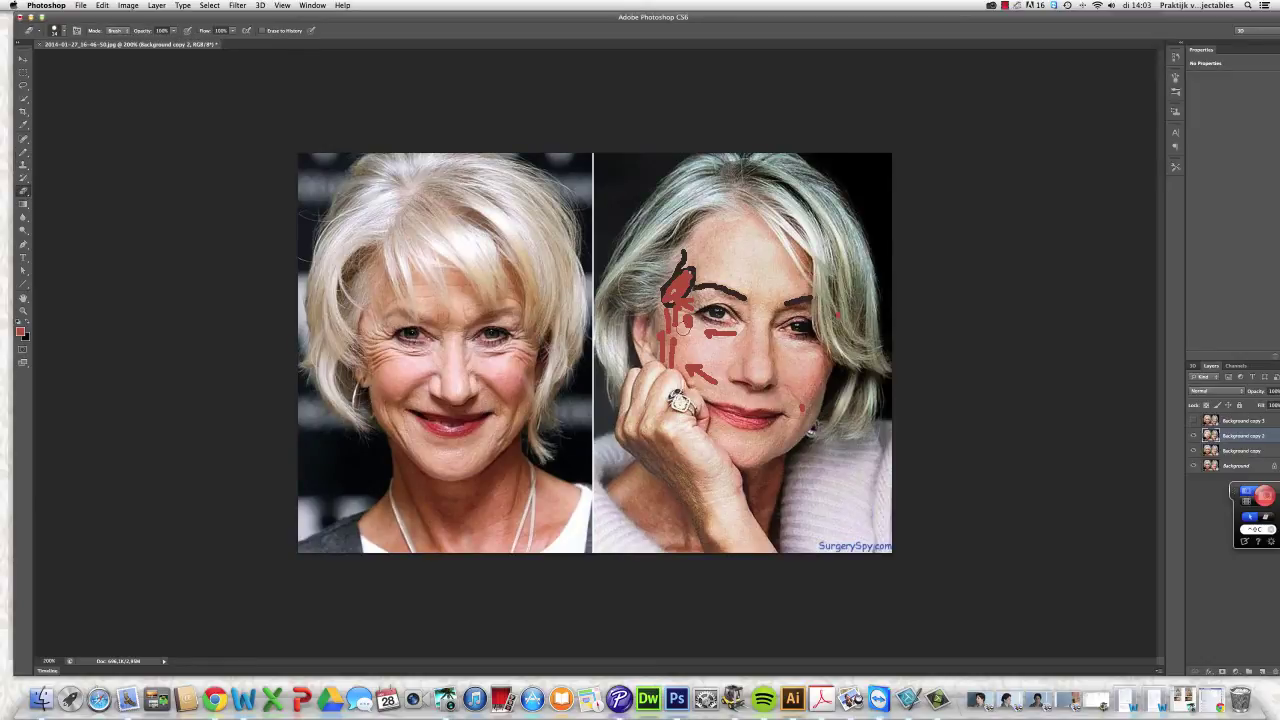
drag(736, 332, 705, 334)
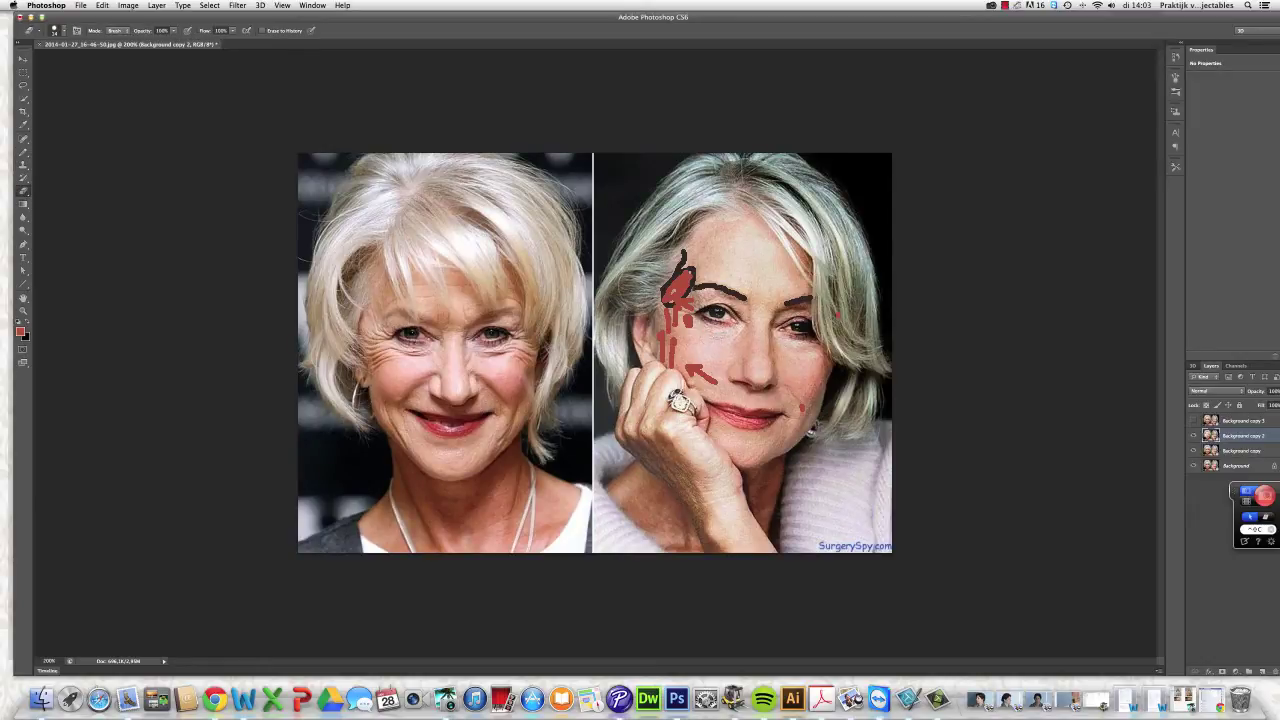
click(24, 152)
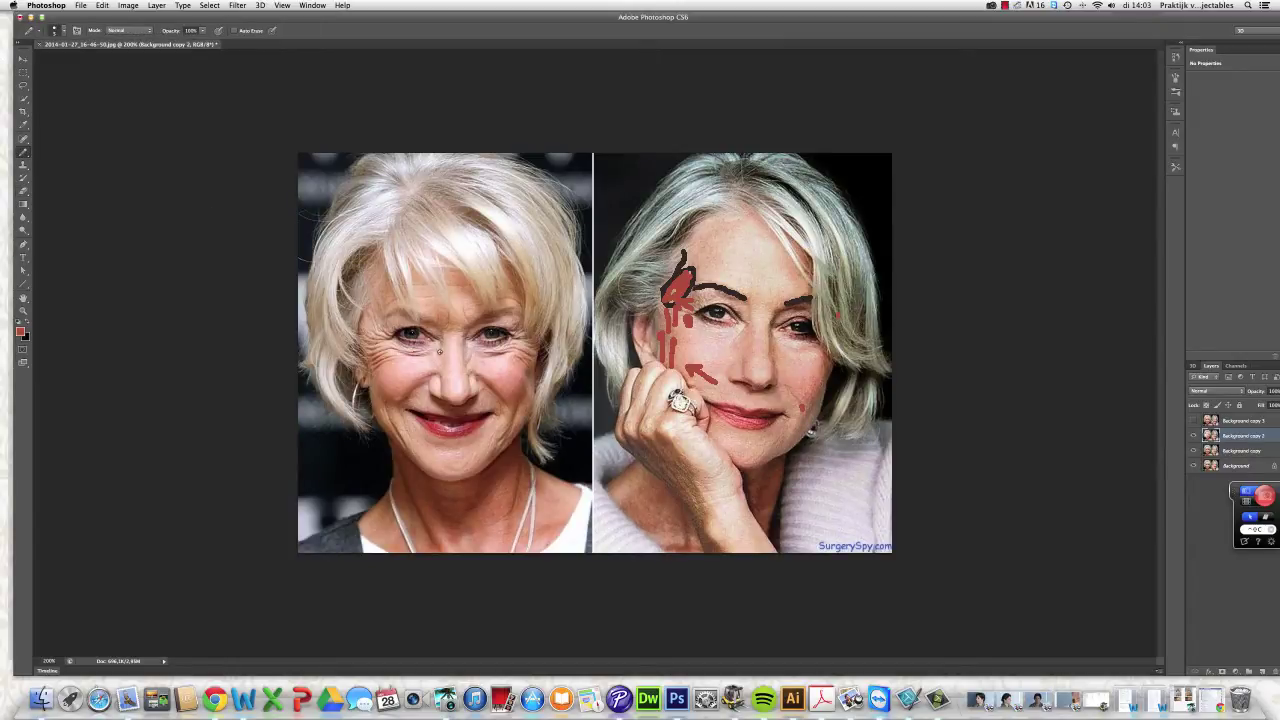
drag(437, 347, 409, 351)
drag(706, 334, 718, 336)
Erase all black and red marks from the right portrait with an enlarged eraser, and the red bar under the left portrait's eye
click(23, 192)
mouse_move(686, 250)
mouse_down()
mouse_move(672, 307)
mouse_move(678, 281)
mouse_move(723, 269)
mouse_move(698, 290)
mouse_up()
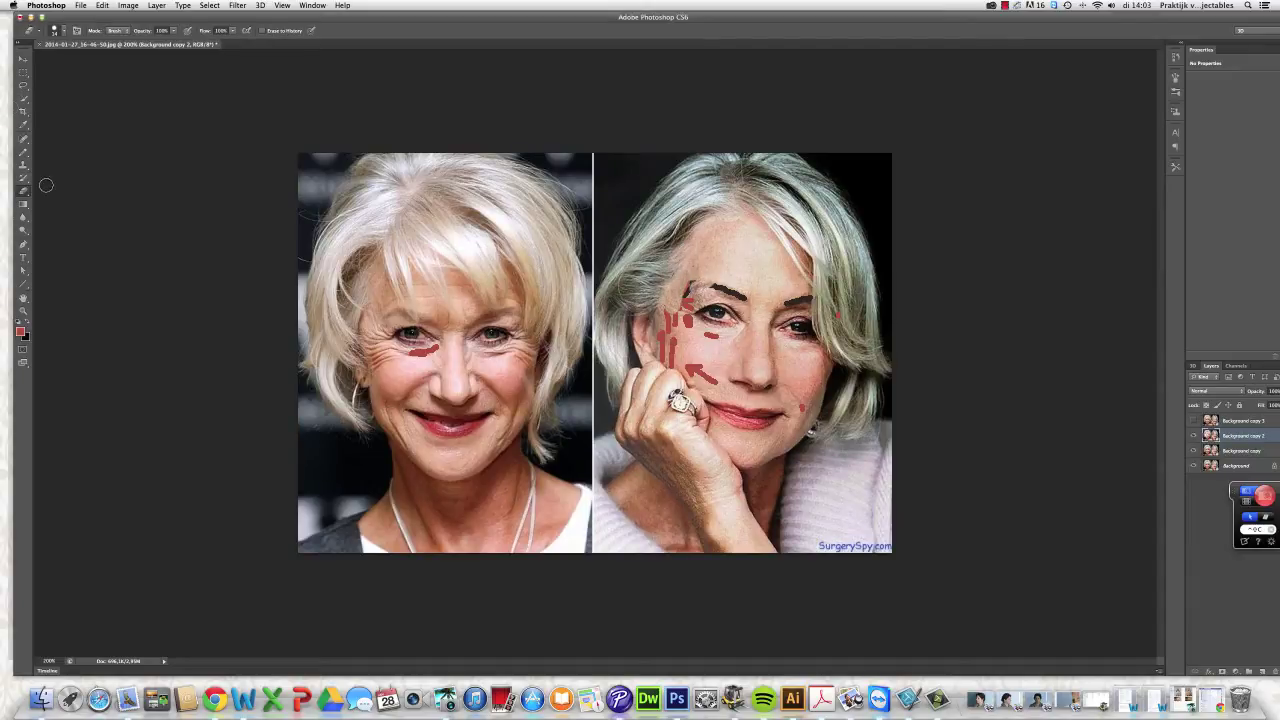
click(30, 195)
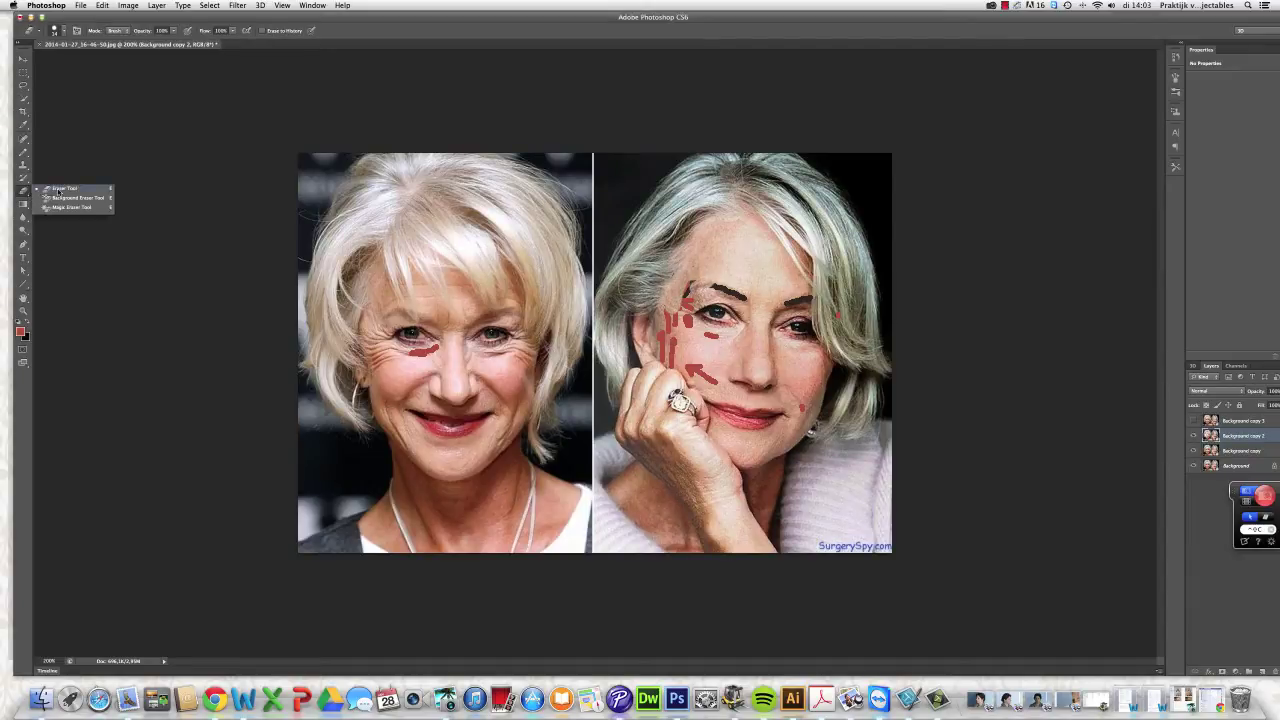
click(58, 190)
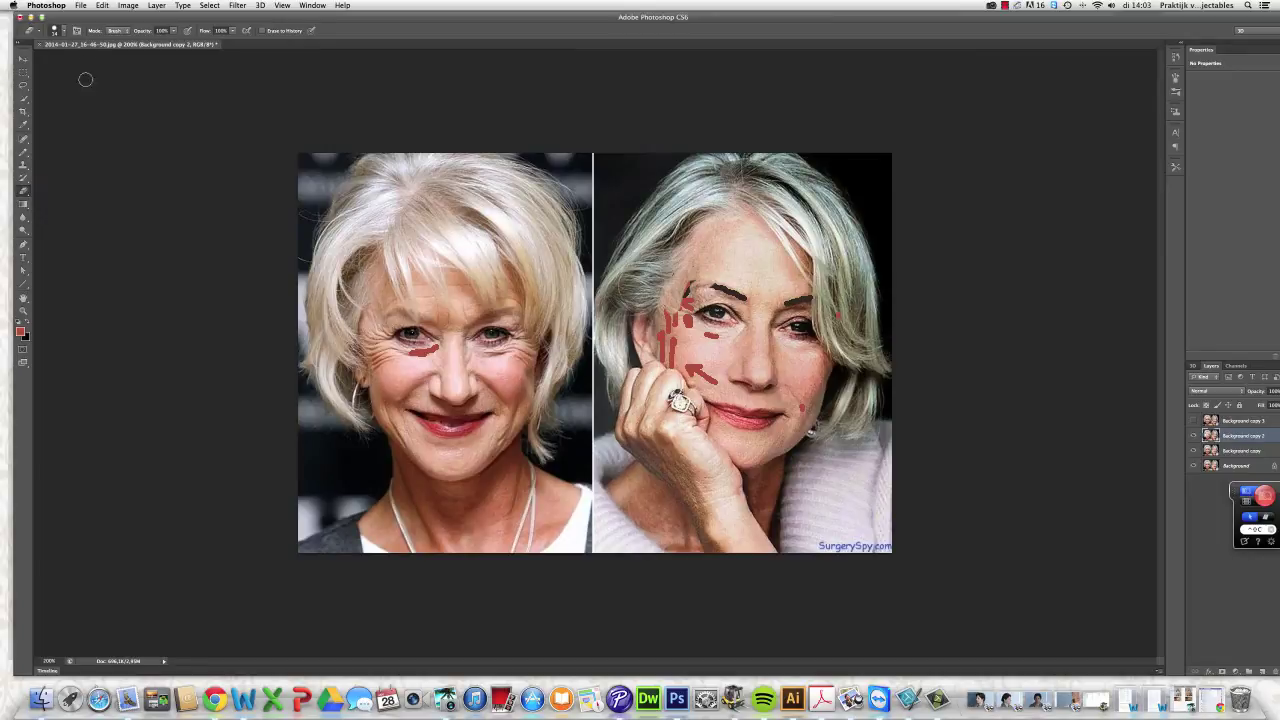
click(62, 32)
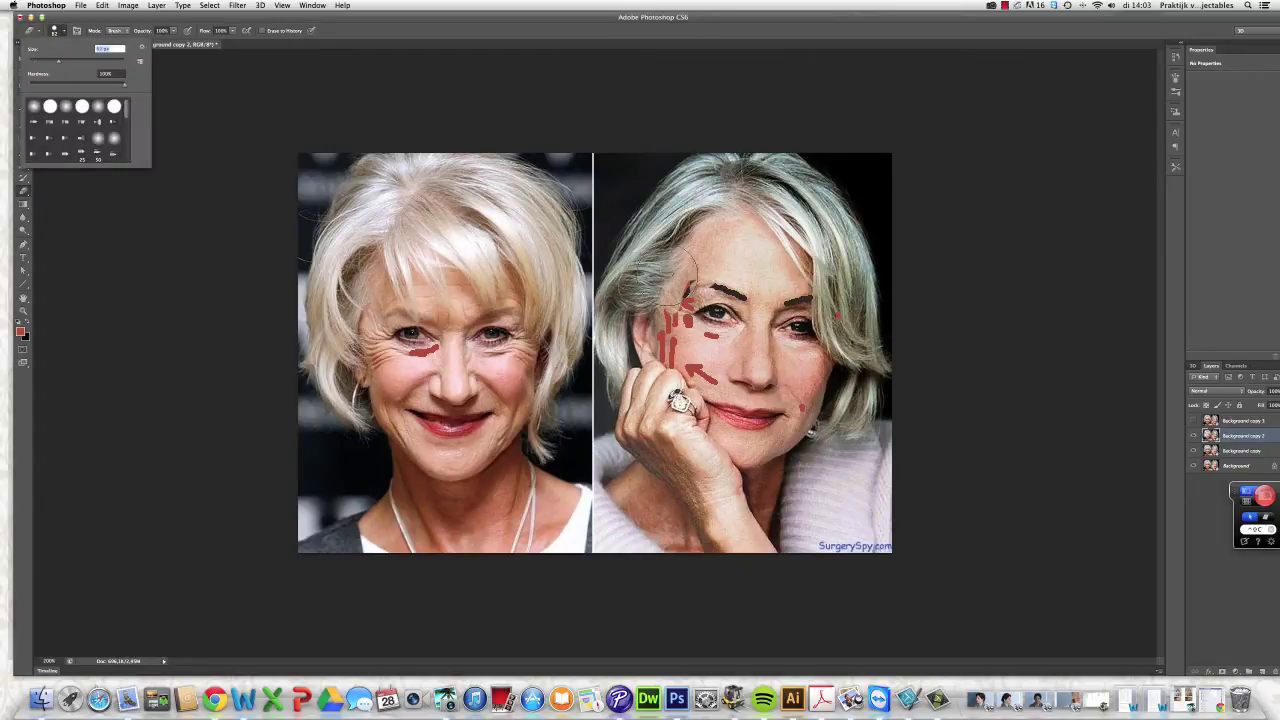
click(689, 272)
mouse_move(800, 288)
mouse_down()
mouse_move(805, 371)
mouse_move(684, 416)
mouse_move(808, 421)
mouse_move(643, 356)
mouse_move(678, 326)
mouse_move(742, 343)
mouse_up()
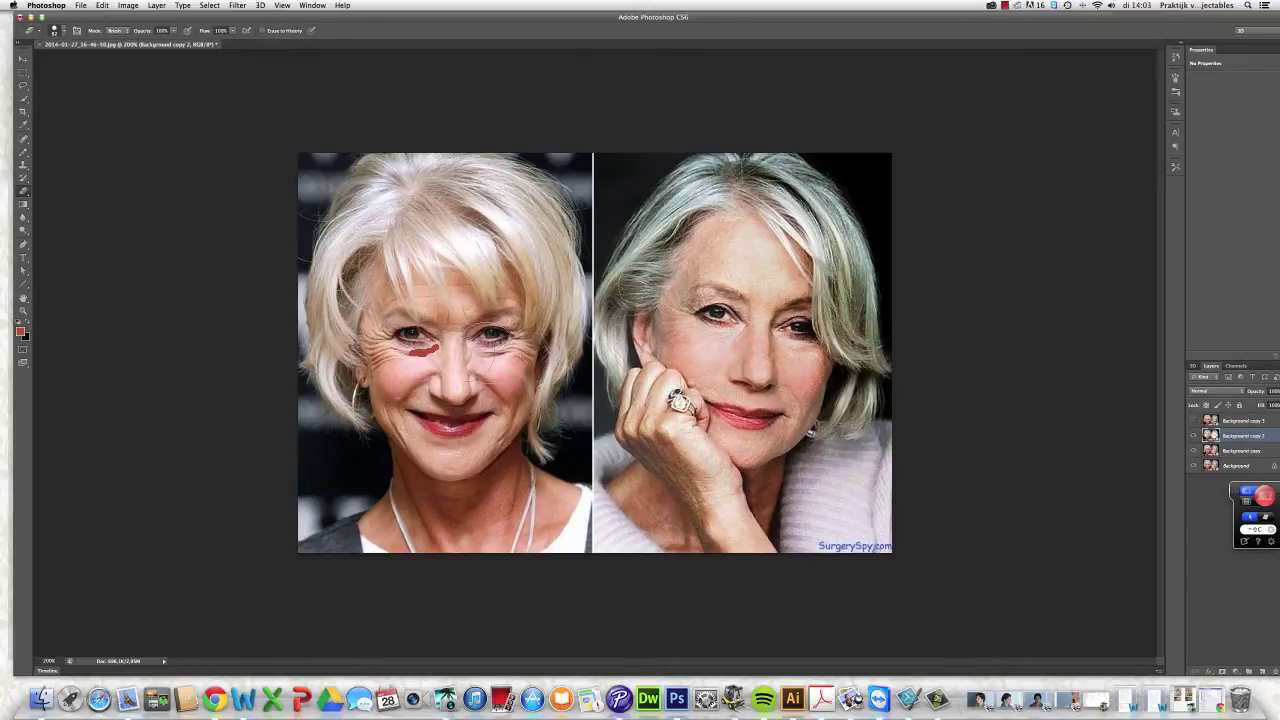
mouse_move(462, 352)
mouse_down()
mouse_move(409, 363)
mouse_move(465, 325)
mouse_up()
Pencil two red dots and two upward arrows on the left portrait's forehead
right_click(24, 151)
click(48, 152)
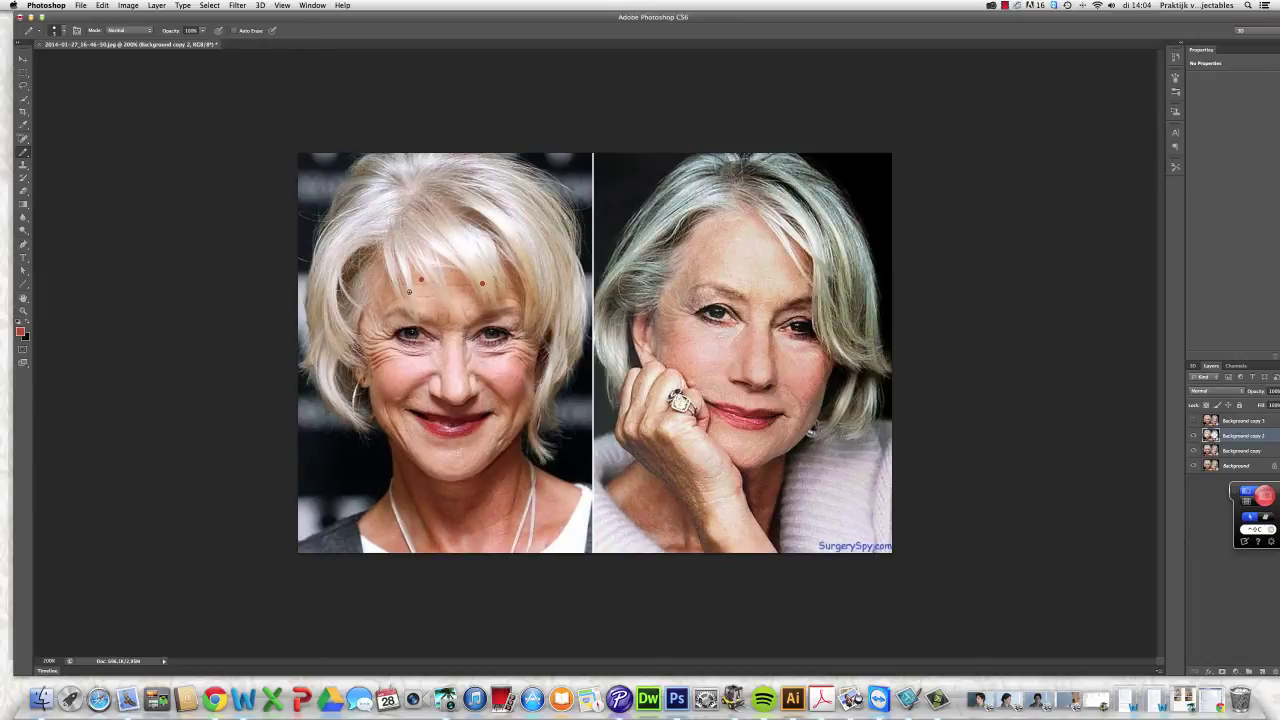
drag(433, 296, 433, 257)
mouse_move(472, 257)
mouse_down()
mouse_move(472, 289)
mouse_move(470, 250)
mouse_move(476, 259)
mouse_up()
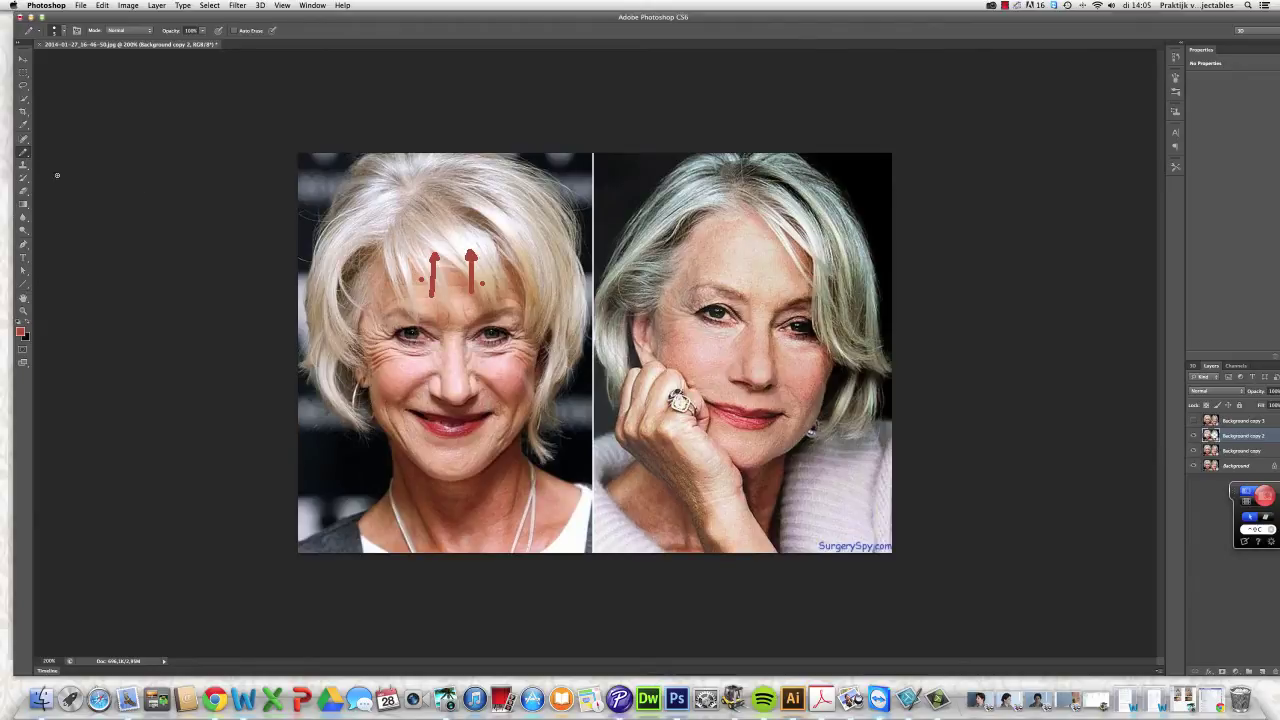
Erase the heads of the two red forehead arrows on the left portrait, and choose the Liquify filter
click(24, 191)
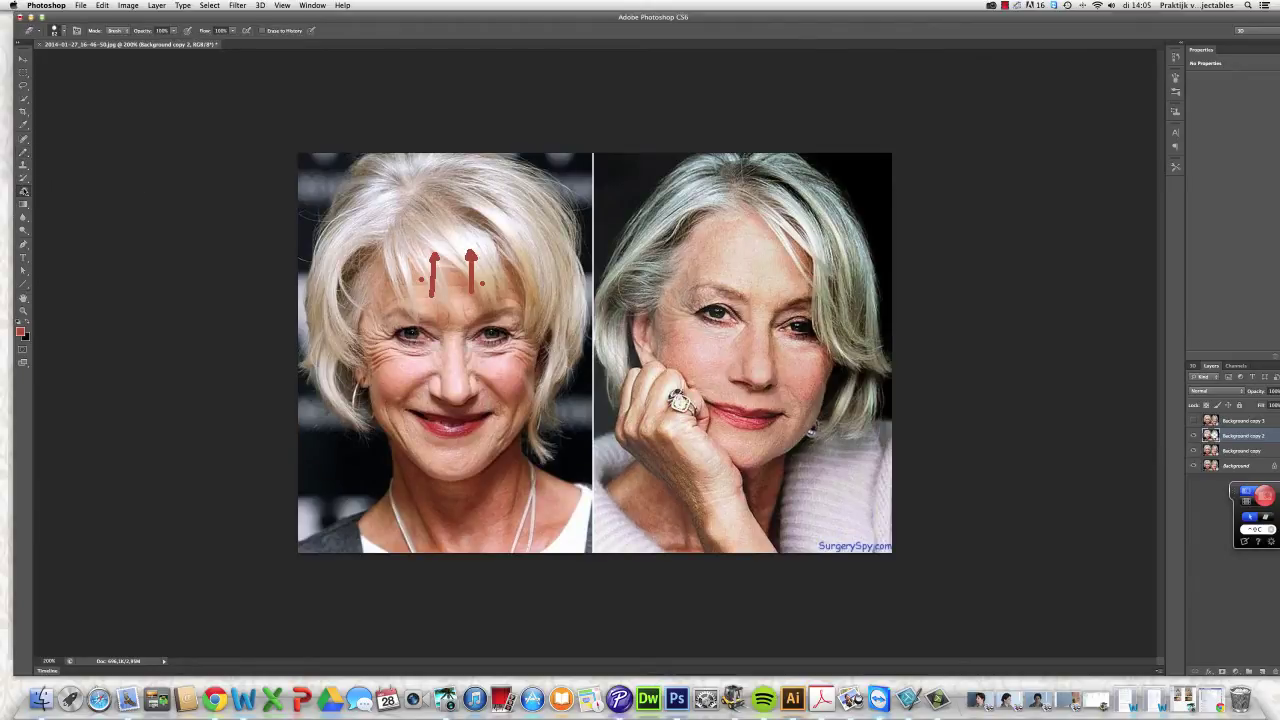
click(24, 151)
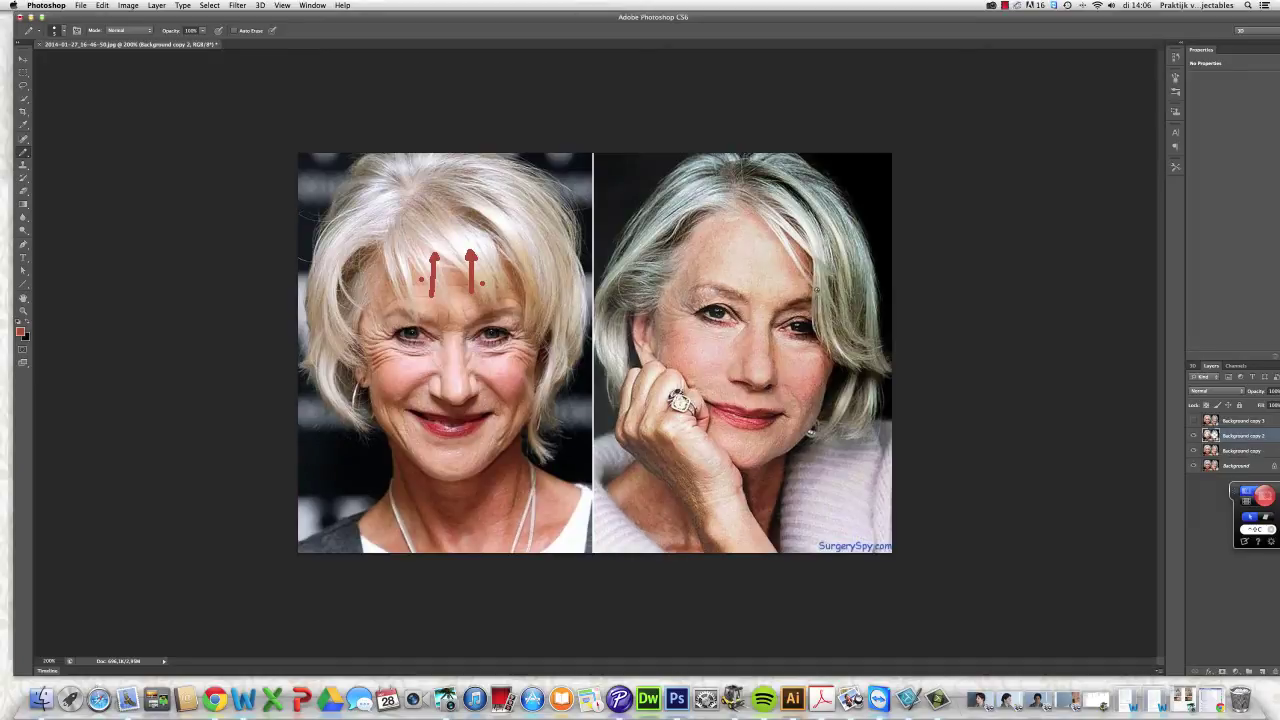
click(753, 318)
click(24, 190)
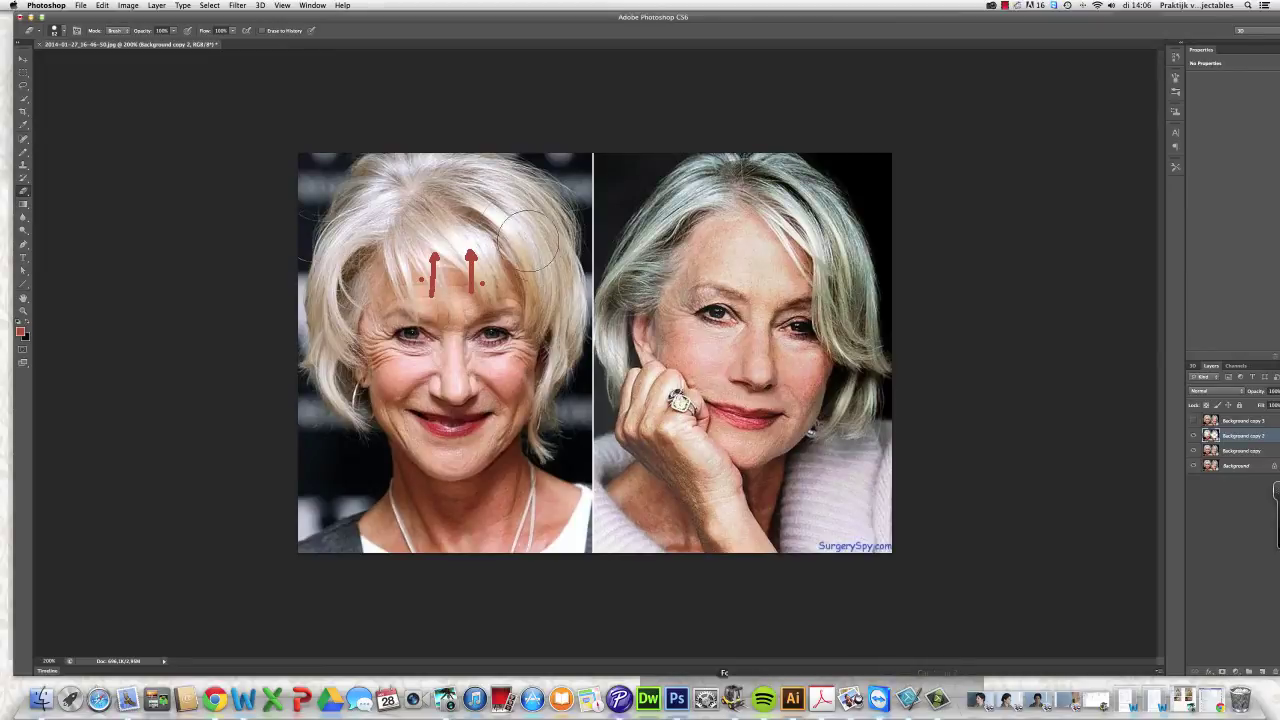
click(236, 6)
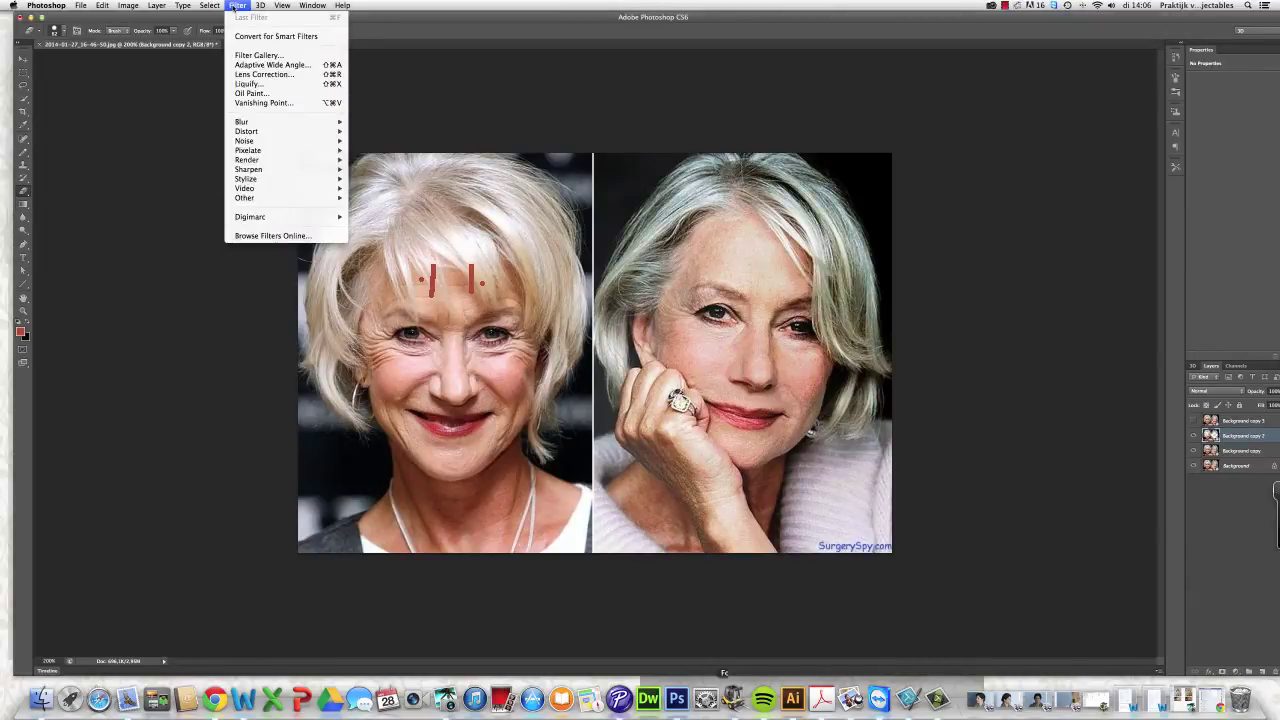
click(256, 84)
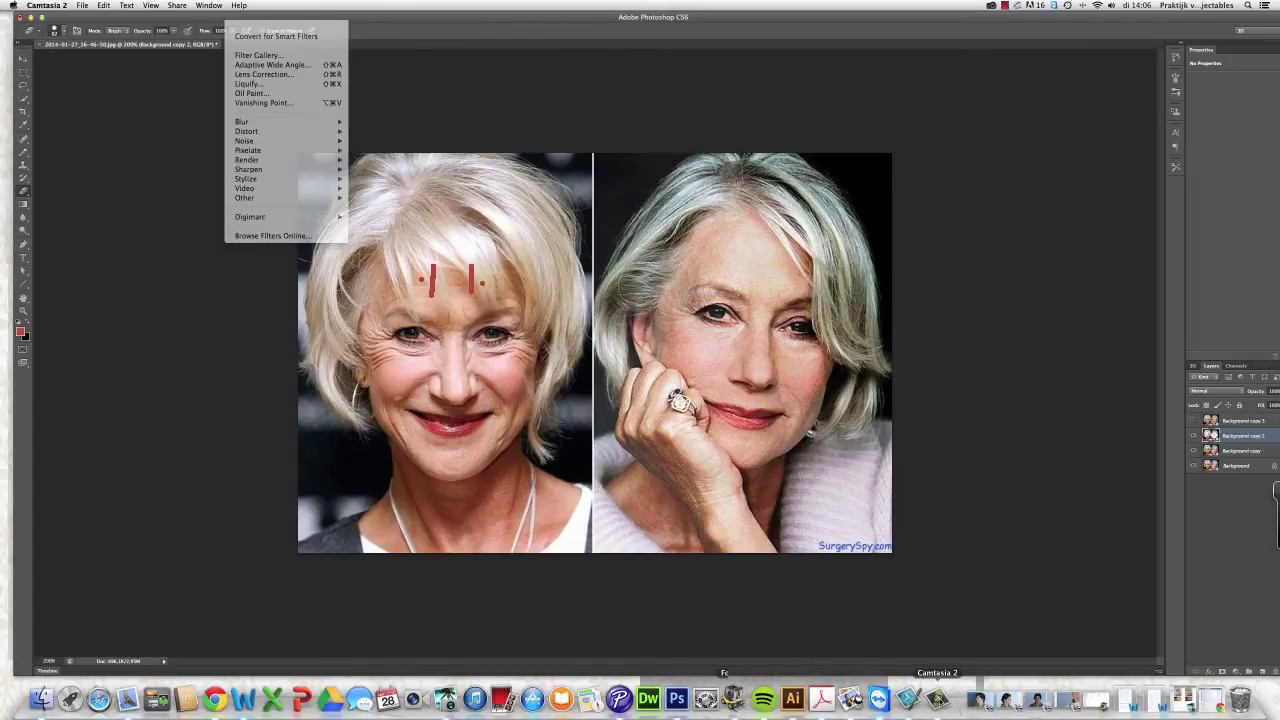
right_click(938, 698)
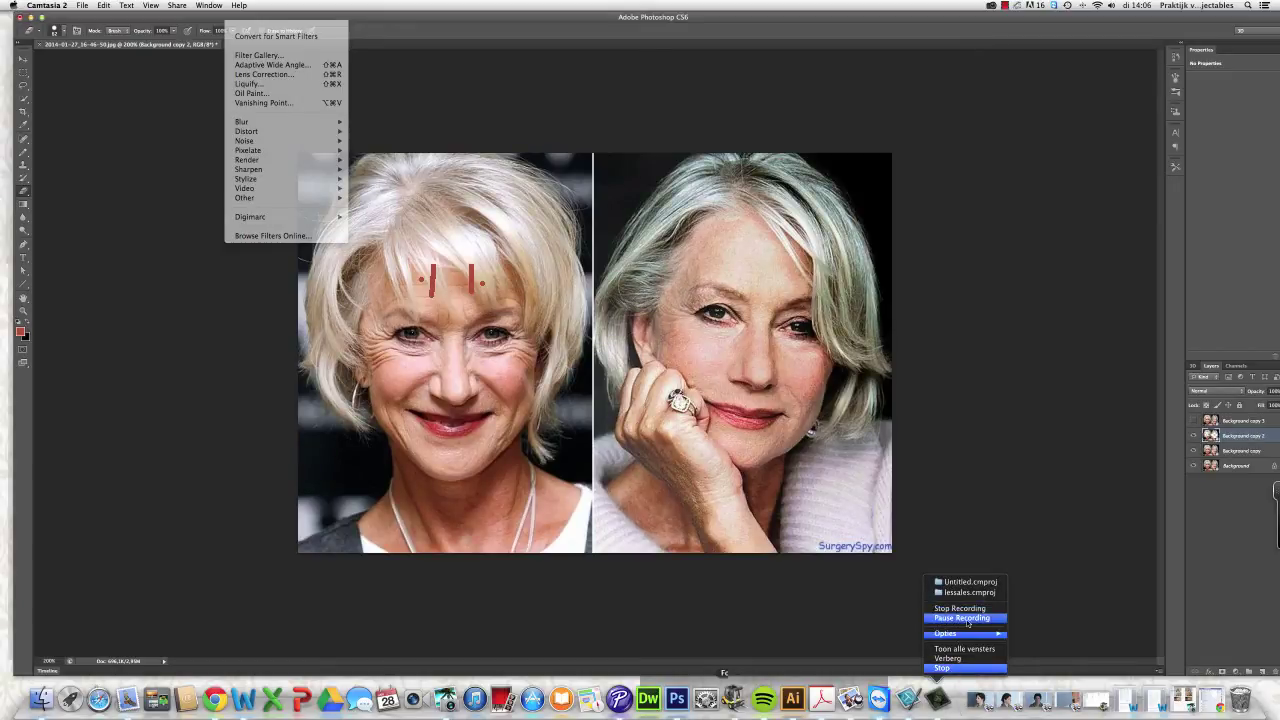
click(965, 609)
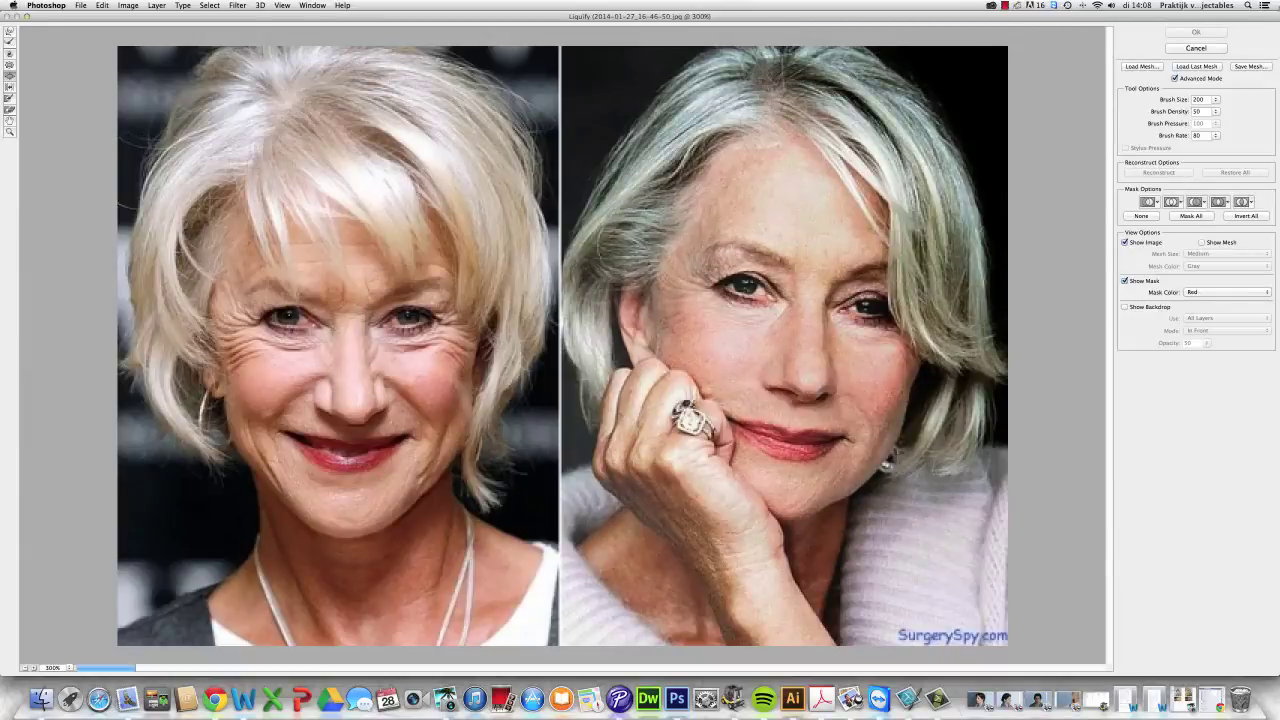
Set the Liquify brush size to 120 and freeze-mask the left portrait's face from the eyes down to the chin
click(1208, 100)
text(1)
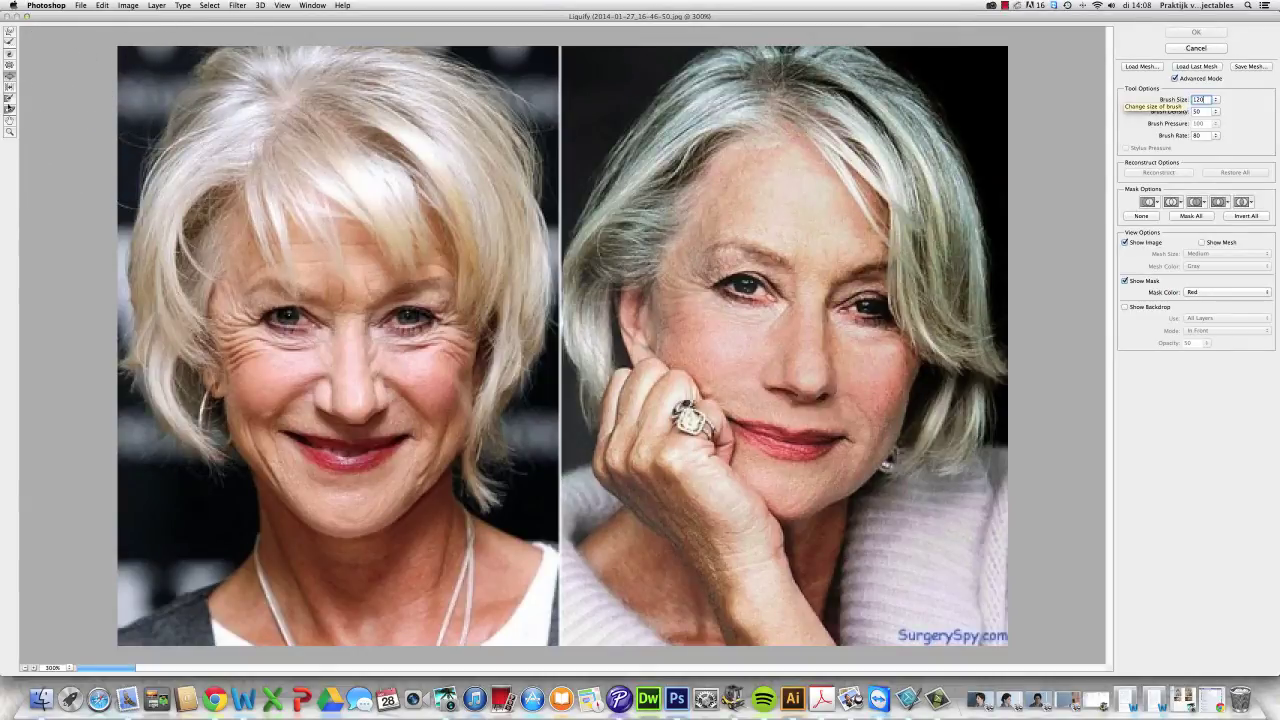
click(9, 111)
mouse_move(296, 384)
mouse_down()
mouse_move(306, 396)
mouse_move(418, 403)
mouse_move(343, 480)
mouse_move(251, 429)
mouse_move(205, 430)
mouse_up()
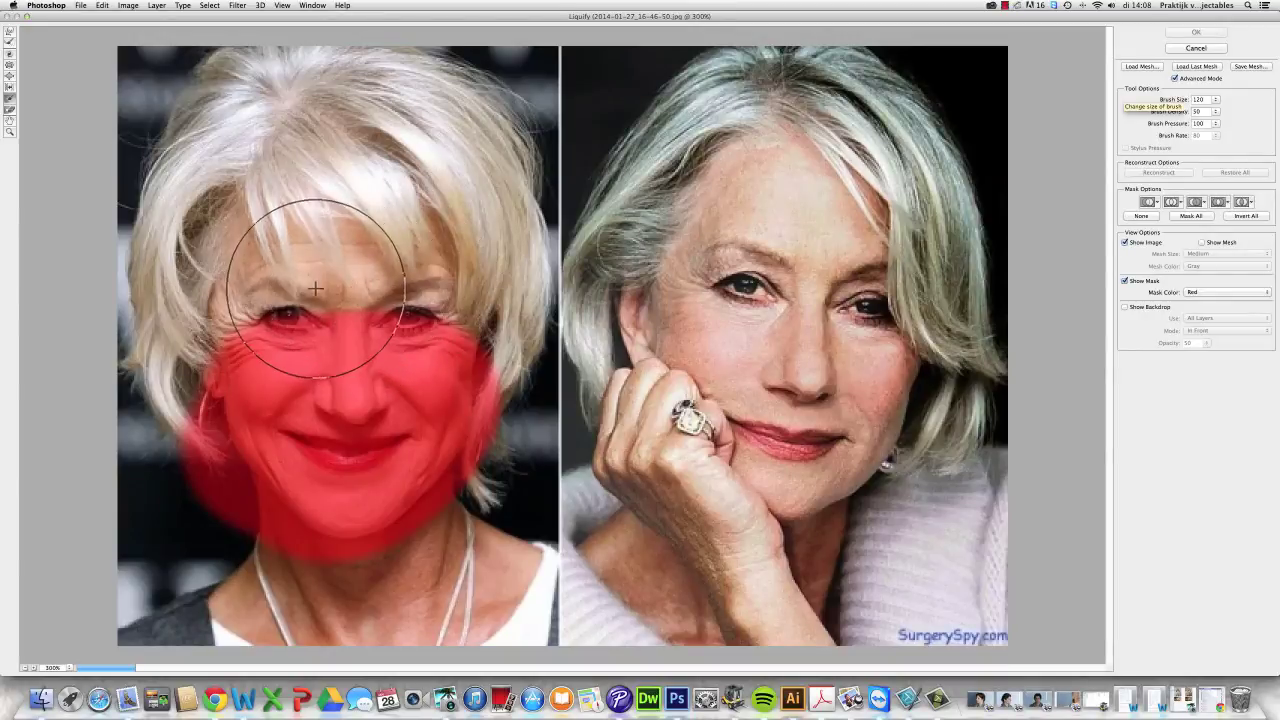
Reduce the Forward Warp brush size to 20 and reshape the inner end of the left portrait's eyebrow
click(9, 32)
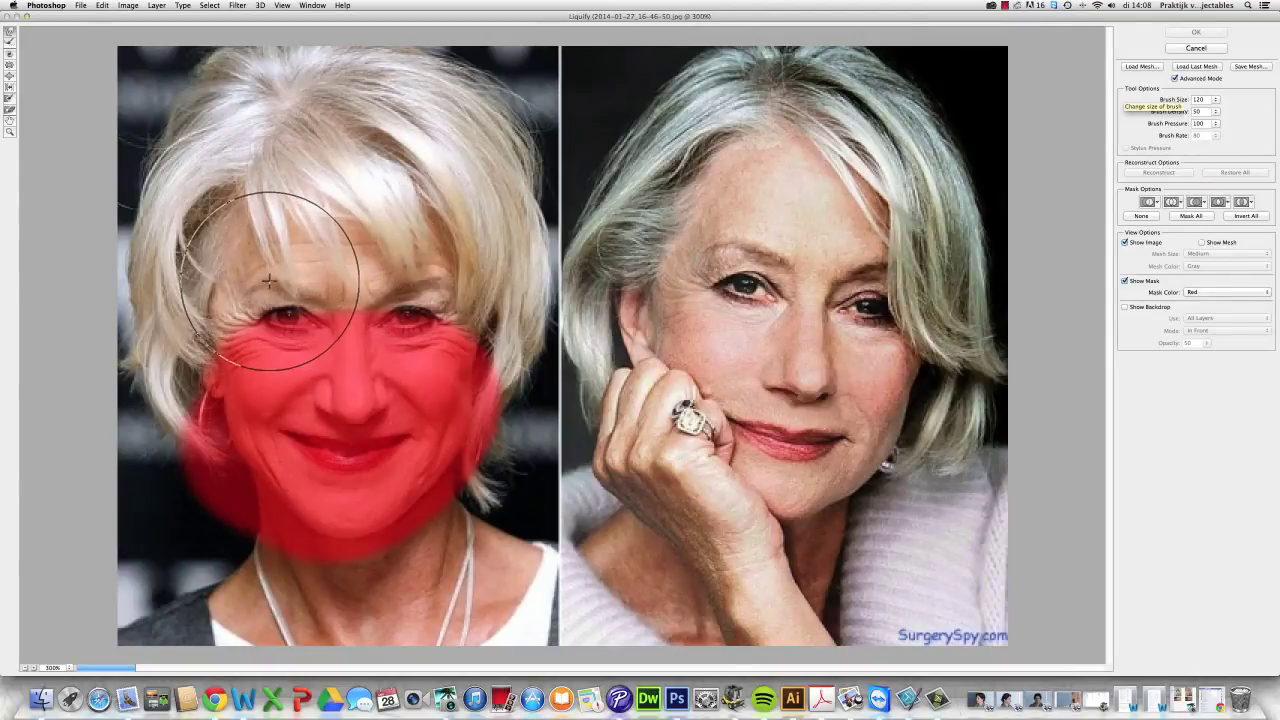
click(1197, 99)
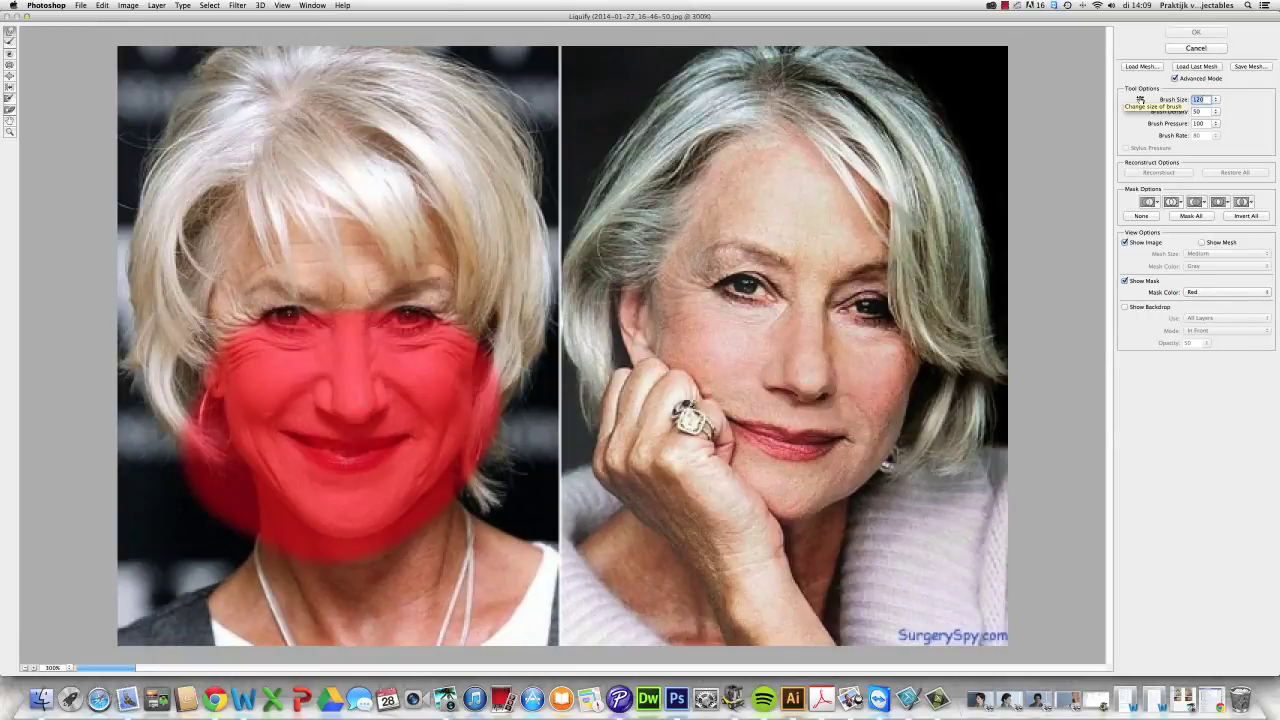
text(40)
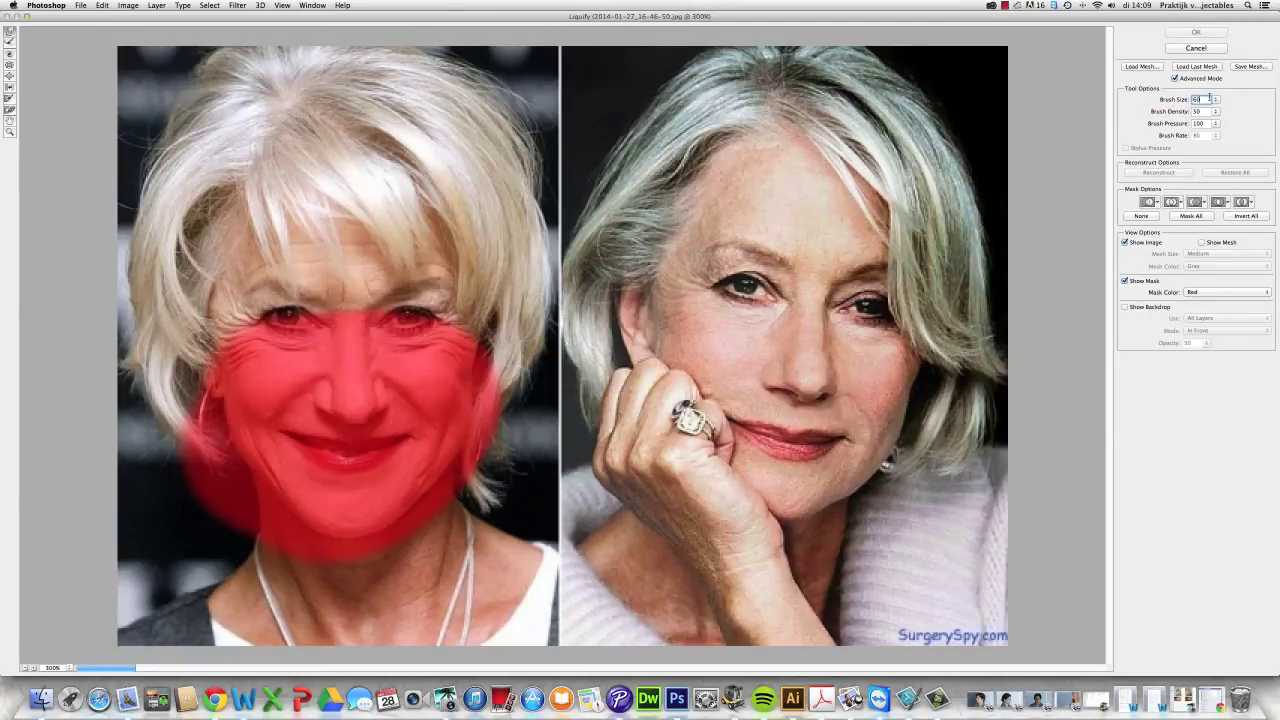
drag(1150, 100, 1157, 100)
text(40)
double_click(1198, 99)
text(3)
drag(315, 297, 309, 296)
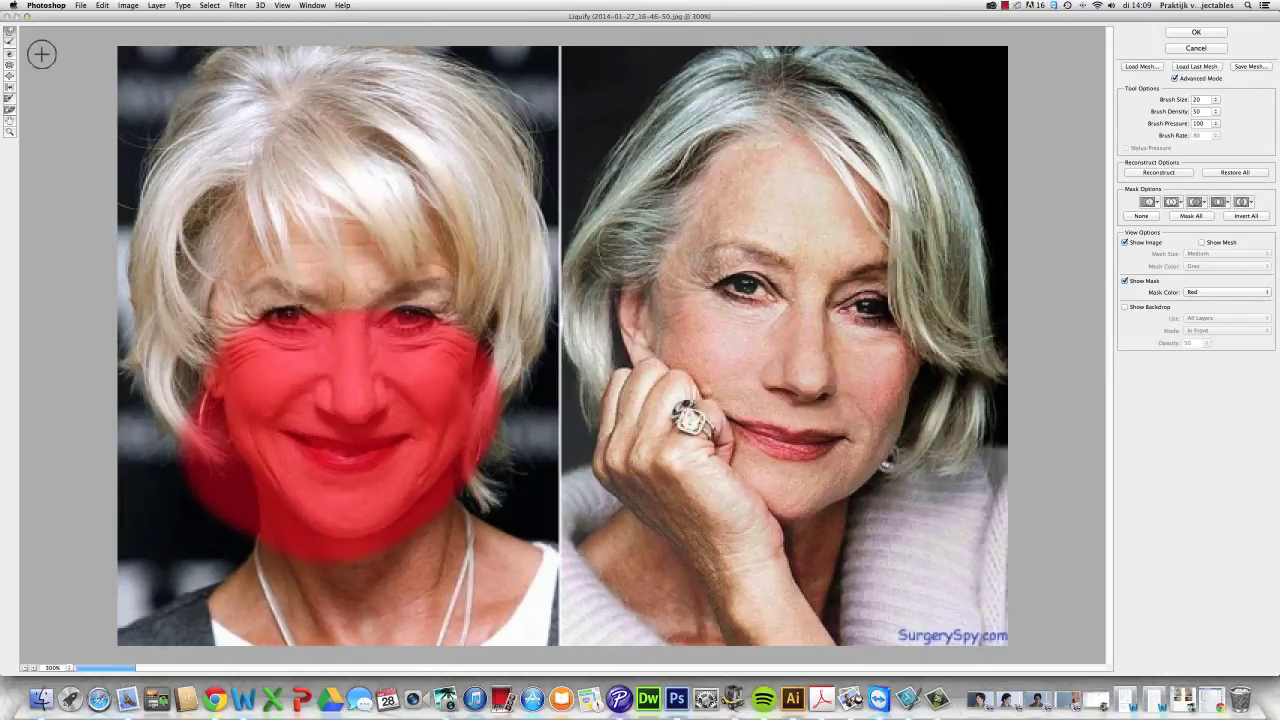
Set the warp brush size to 50, reshape the left portrait's brows above the mask, and apply the Liquify changes
click(1209, 100)
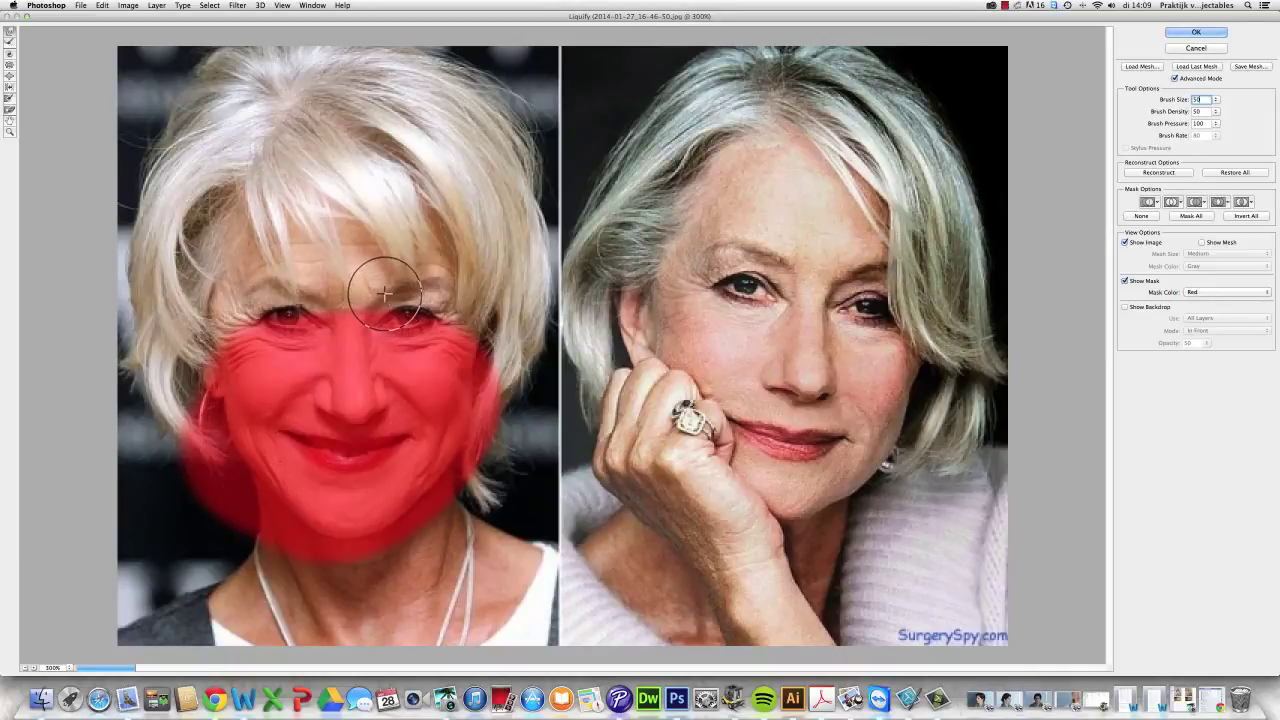
key(Return)
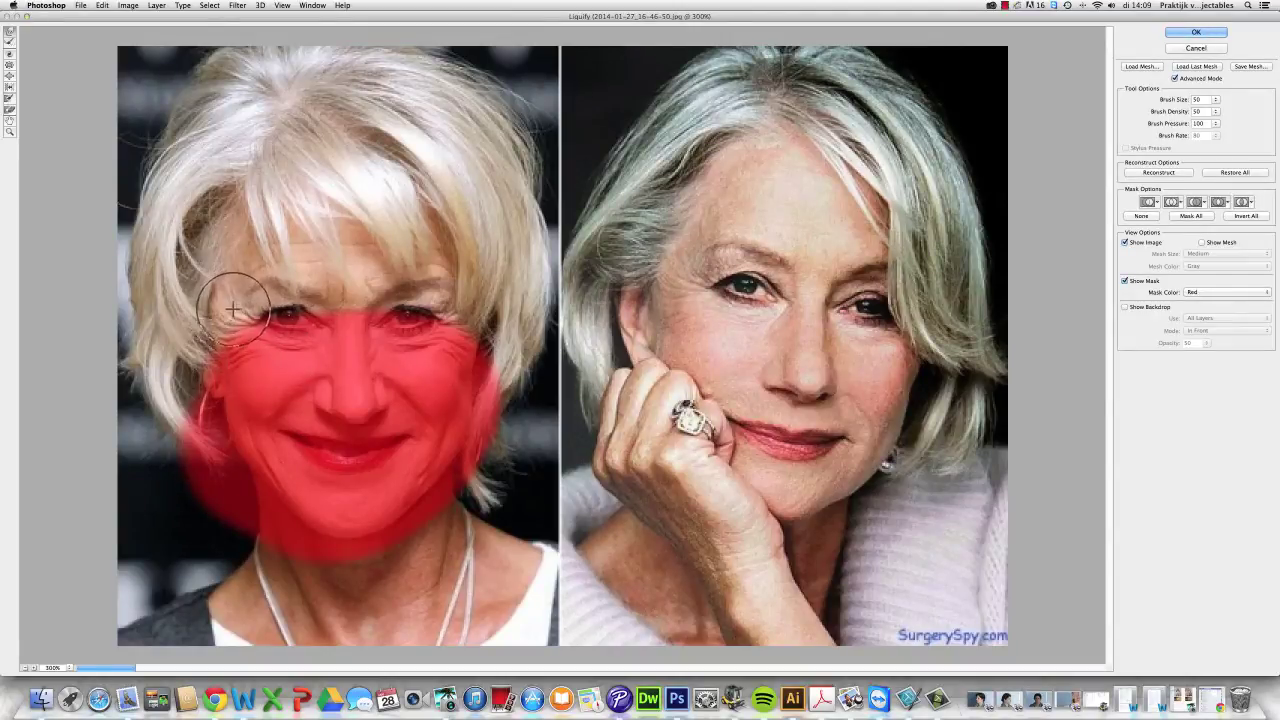
click(1196, 33)
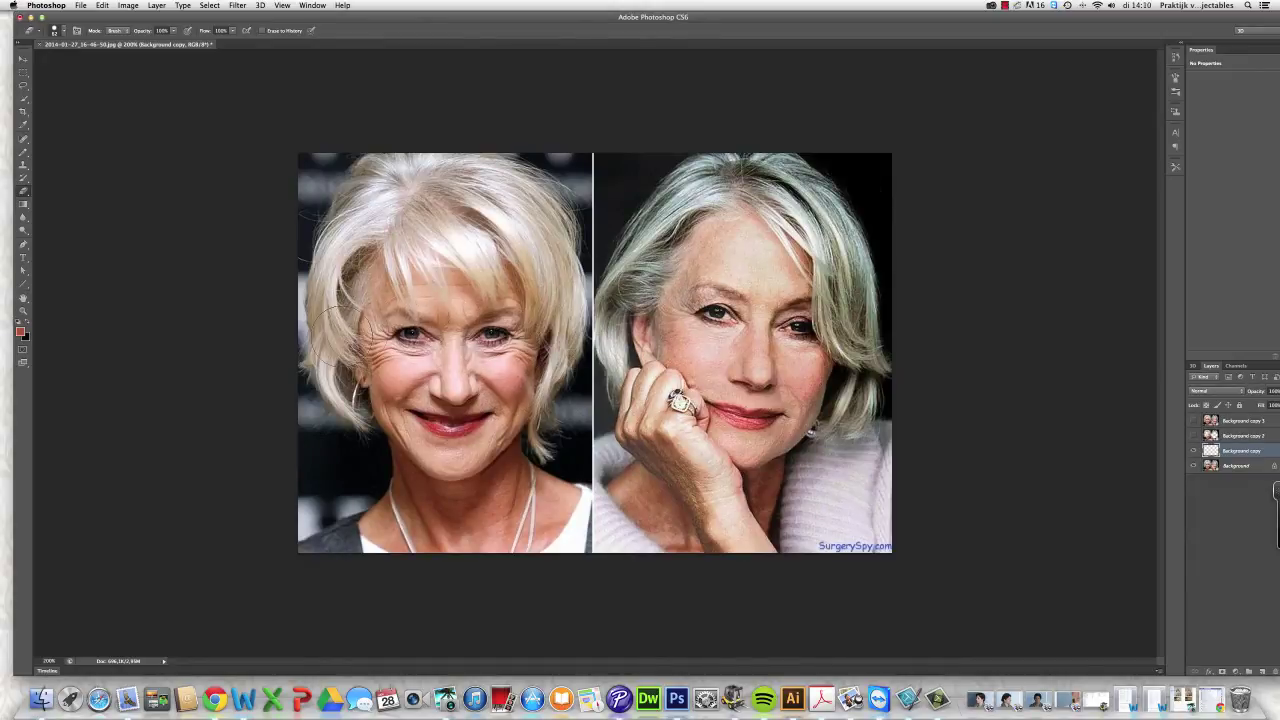
Retouch the frown area between the left portrait's eyebrows with the Spot Healing Brush, and open the Background copy layer in Liquify
click(24, 139)
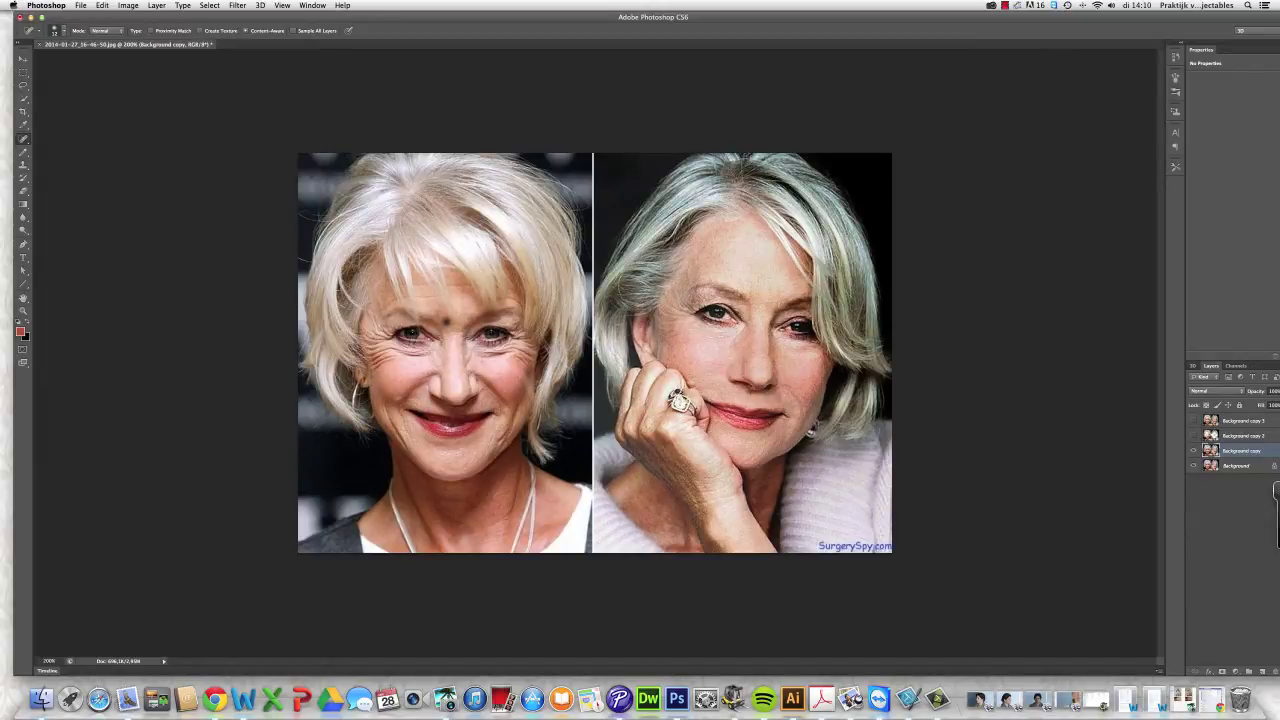
click(238, 6)
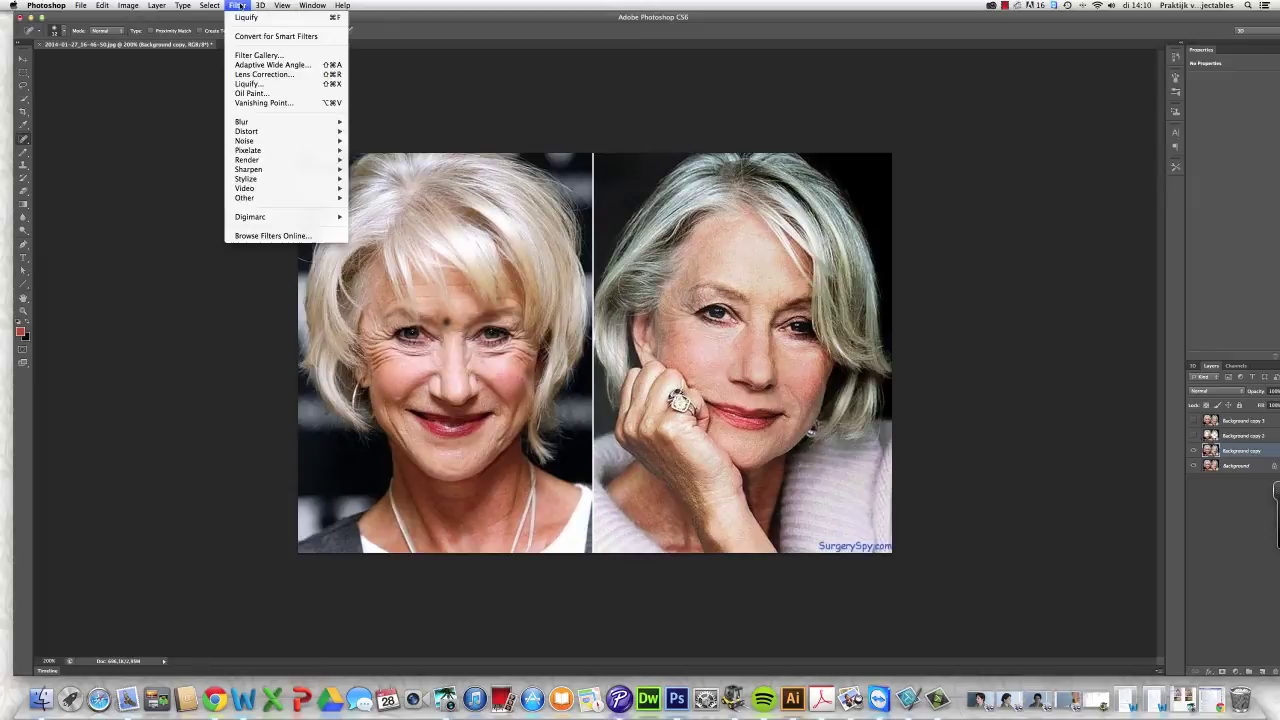
click(252, 84)
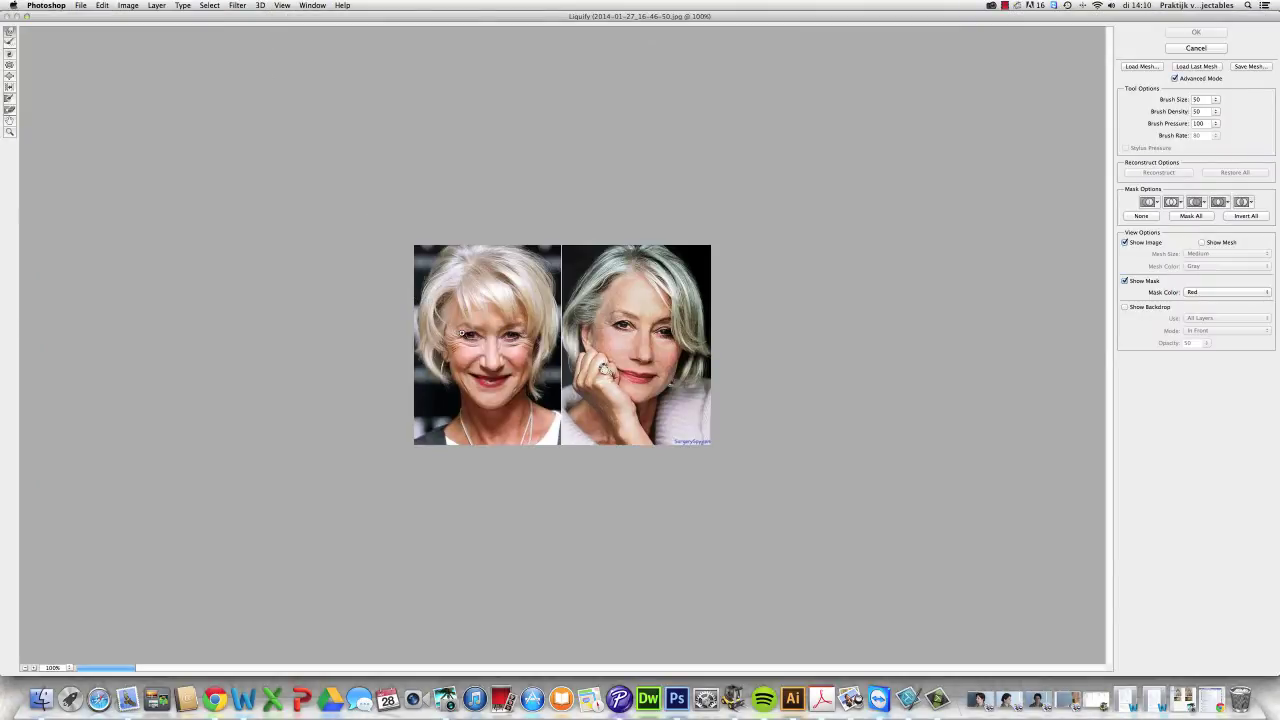
key(super+plus)
key(super+plus)
key(super+plus)
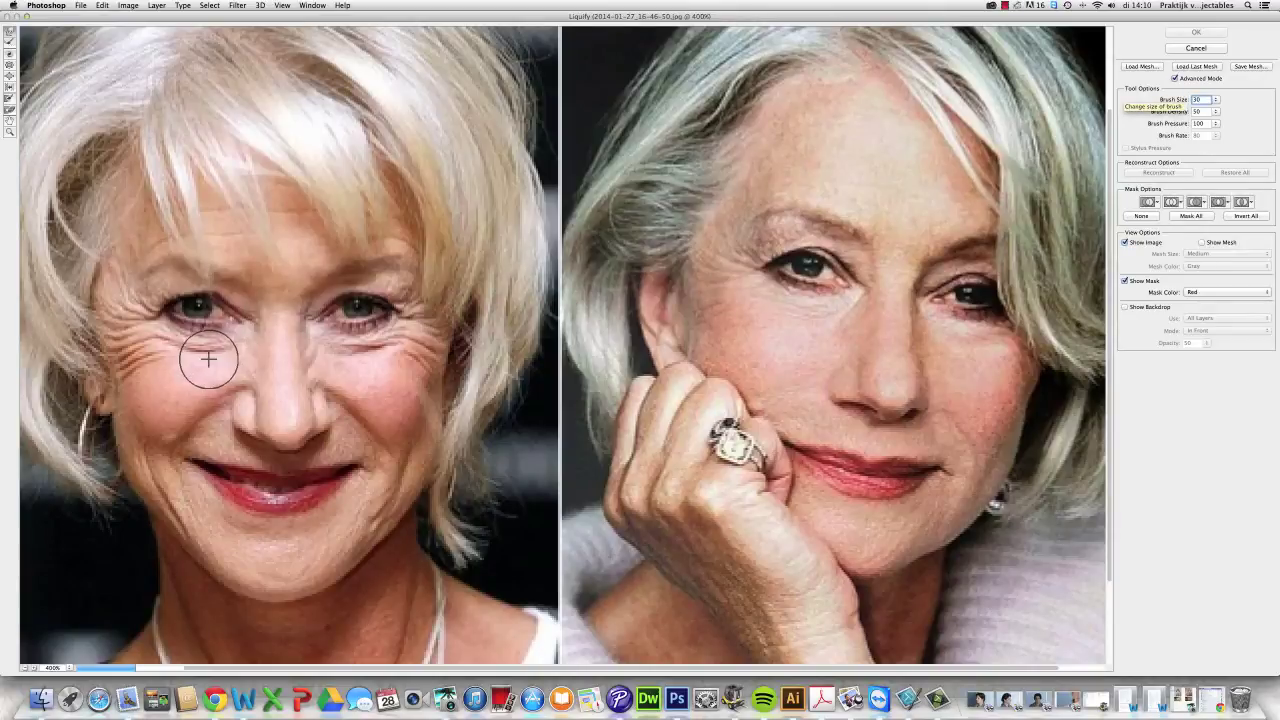
Fill out the temples on both sides of the left portrait's face in Liquify with a brush size of 30
mouse_move(206, 357)
mouse_down()
mouse_move(129, 307)
mouse_move(132, 332)
mouse_up()
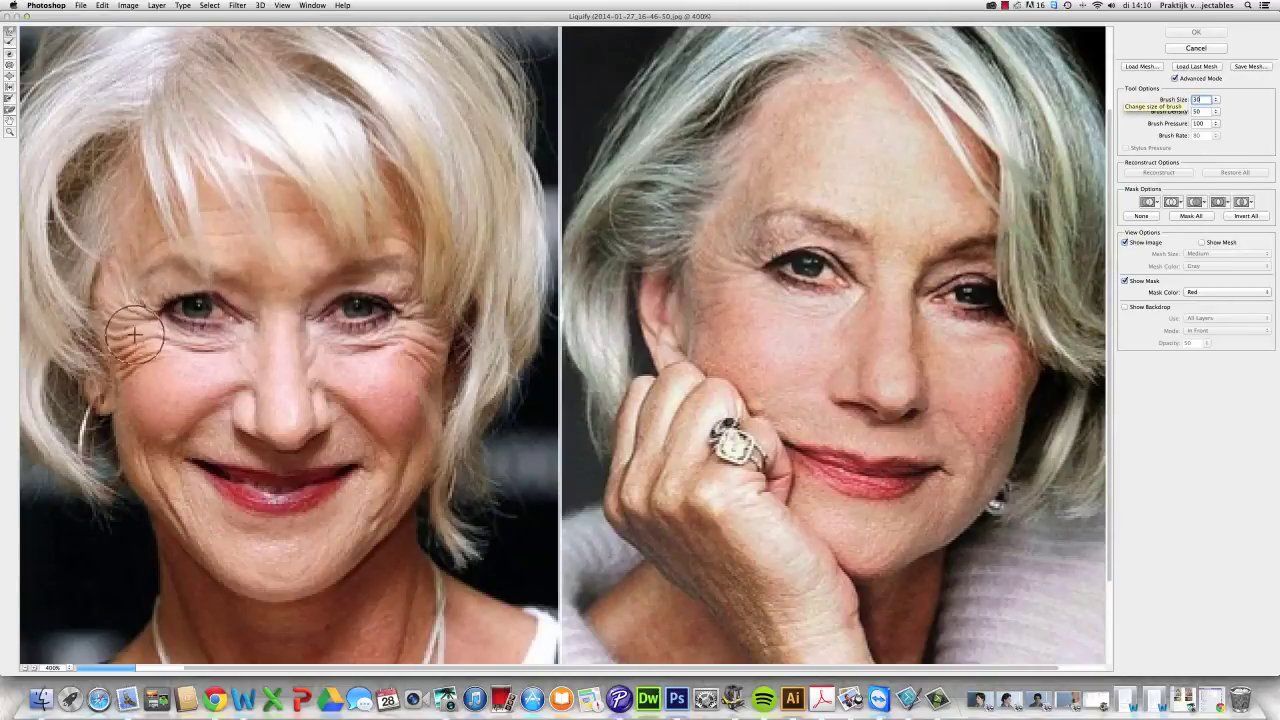
mouse_move(122, 264)
mouse_down()
mouse_move(109, 280)
mouse_move(103, 240)
mouse_move(110, 272)
mouse_move(100, 257)
mouse_move(120, 263)
mouse_move(117, 231)
mouse_move(114, 283)
mouse_move(94, 294)
mouse_move(131, 348)
mouse_move(113, 340)
mouse_move(105, 372)
mouse_move(2, 178)
mouse_up()
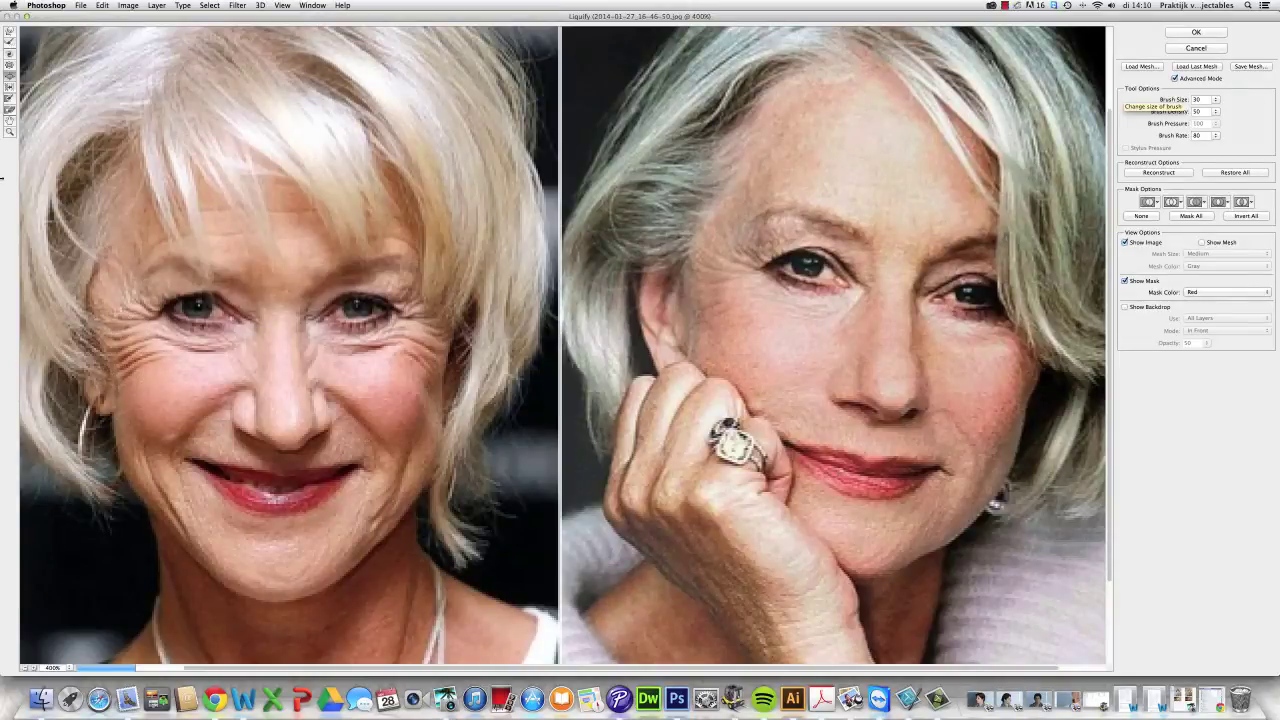
mouse_move(463, 254)
mouse_down()
mouse_move(440, 292)
mouse_move(434, 272)
mouse_up()
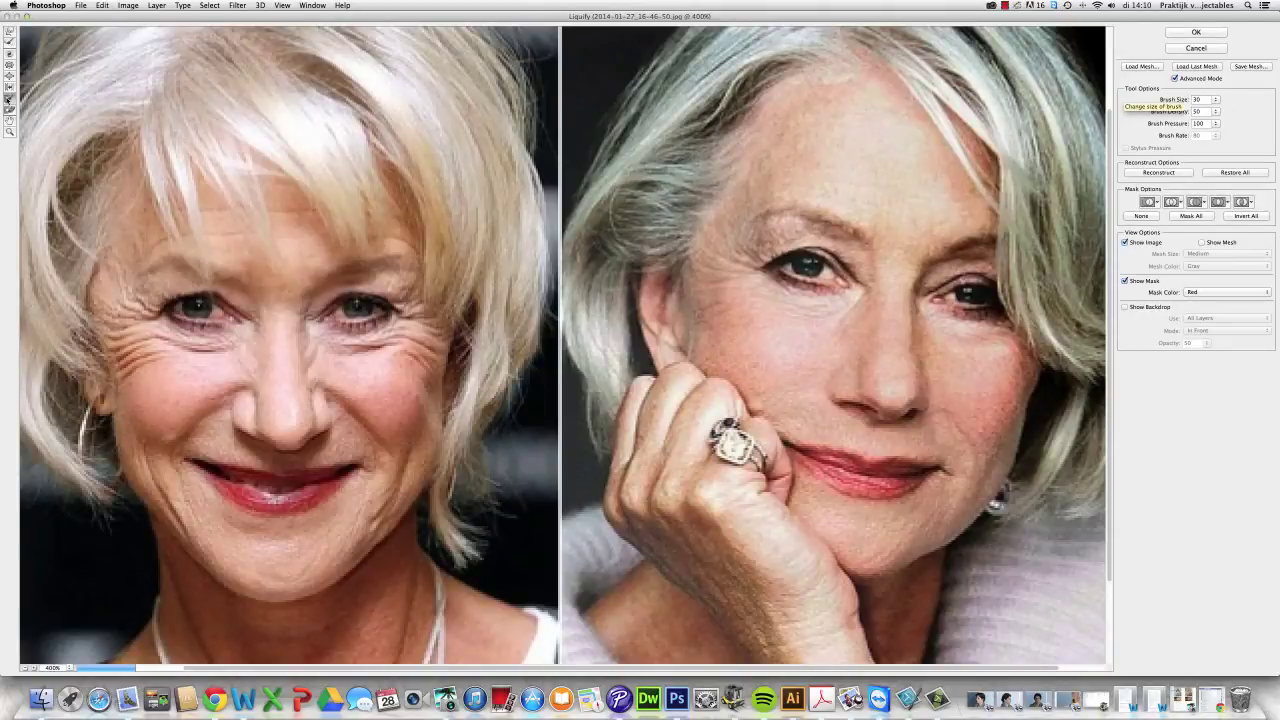
Freeze-mask the hair beside both cheeks of the left portrait
mouse_move(72, 398)
mouse_down()
mouse_move(78, 420)
mouse_move(58, 298)
mouse_up()
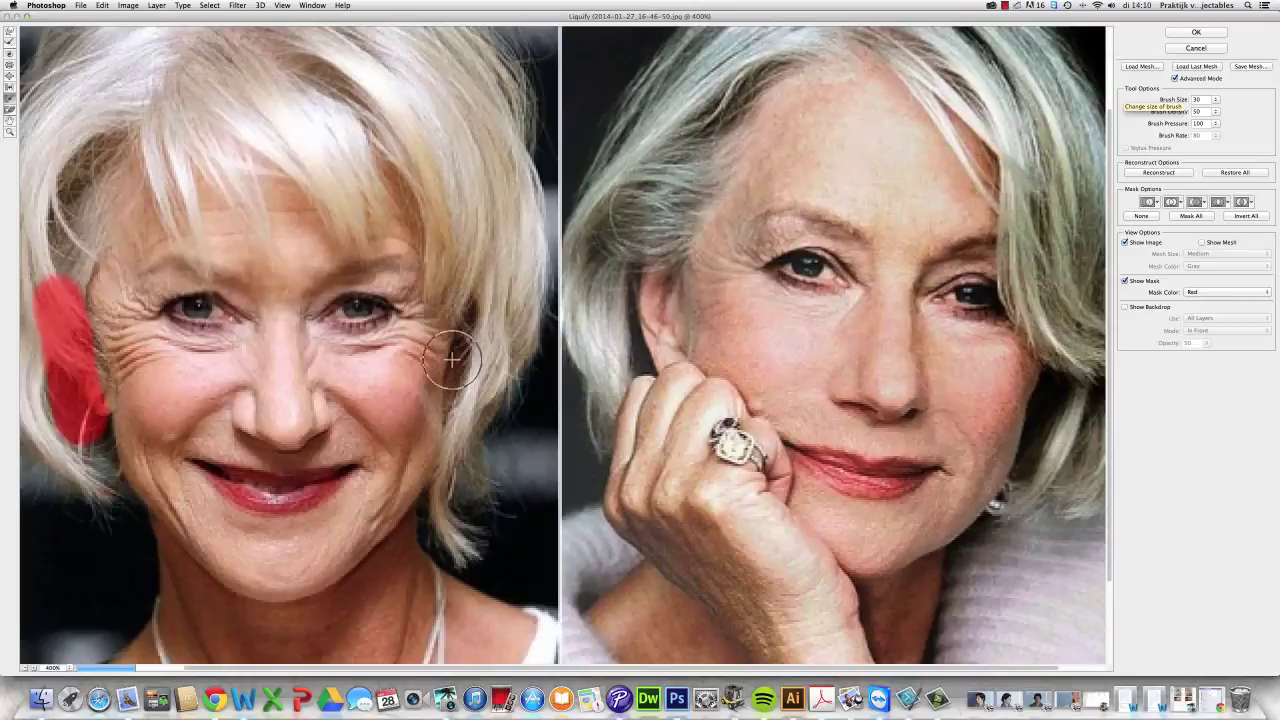
mouse_move(471, 371)
mouse_down()
mouse_move(472, 385)
mouse_move(487, 338)
mouse_move(479, 402)
mouse_move(477, 386)
mouse_up()
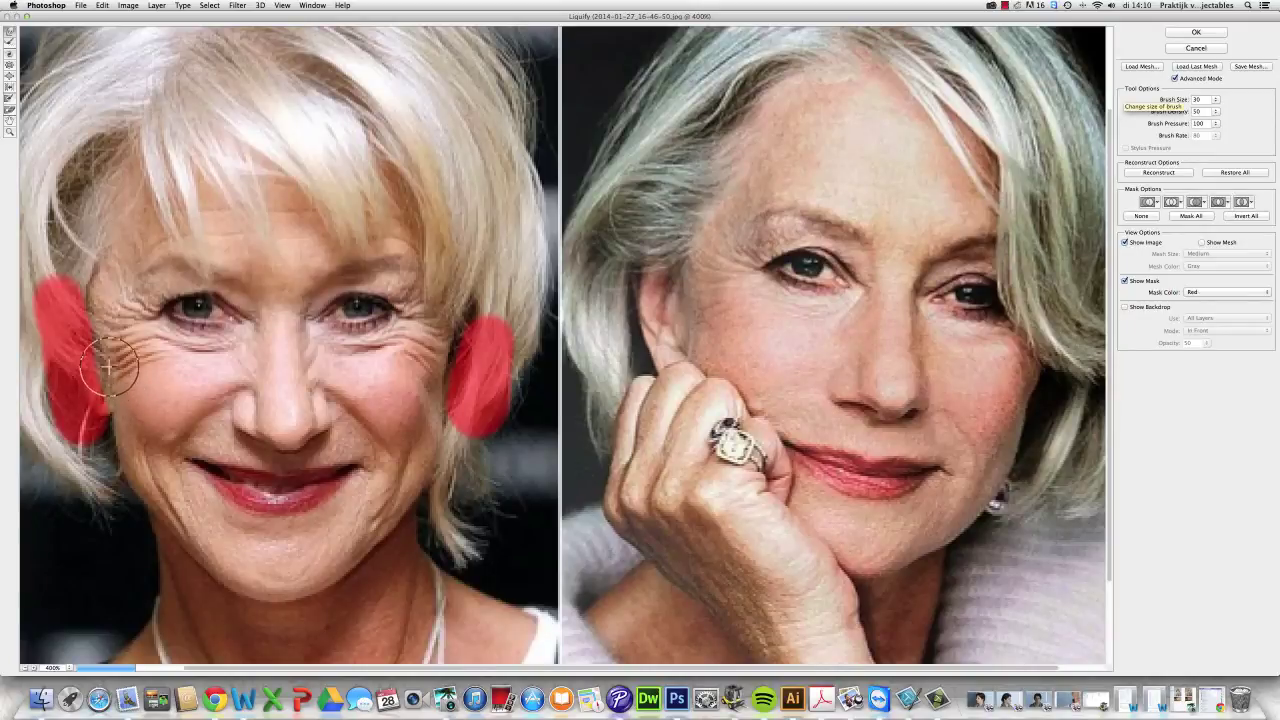
Freeze-mask the neck just below the left portrait's jawline and the hair ends beside the jaw
scroll(108, 367, down, 3)
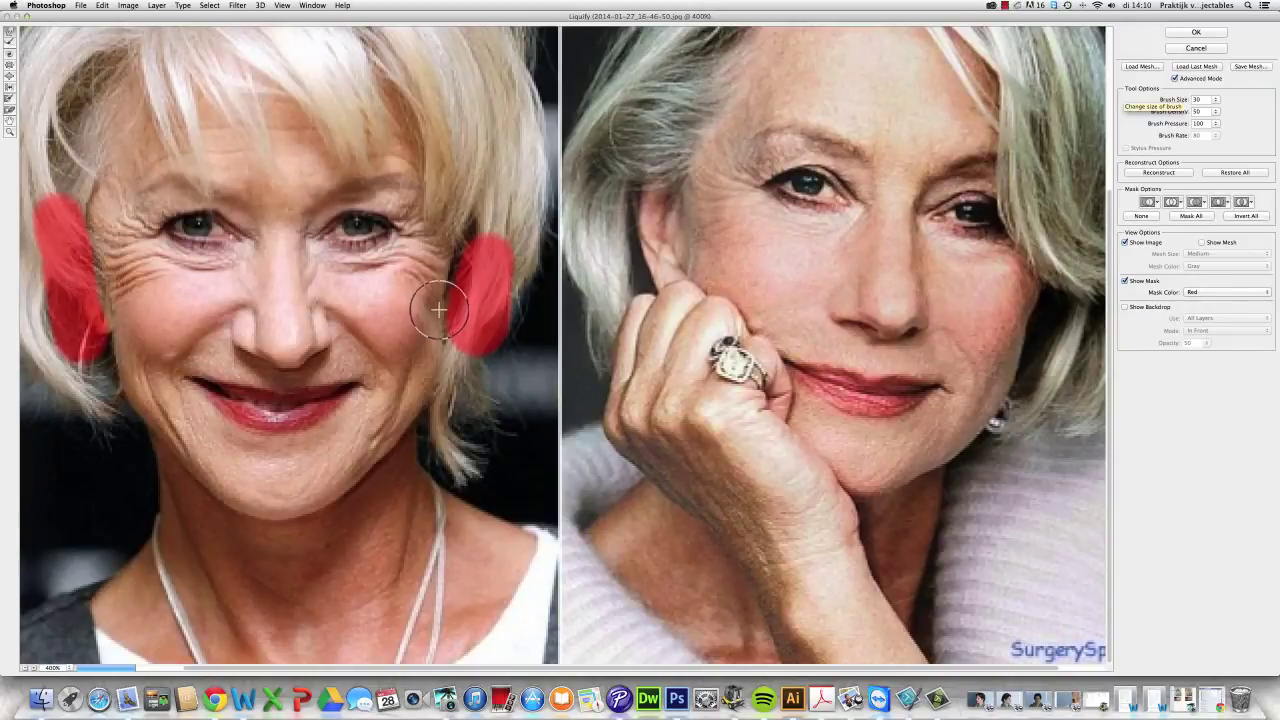
scroll(440, 320, up, 3)
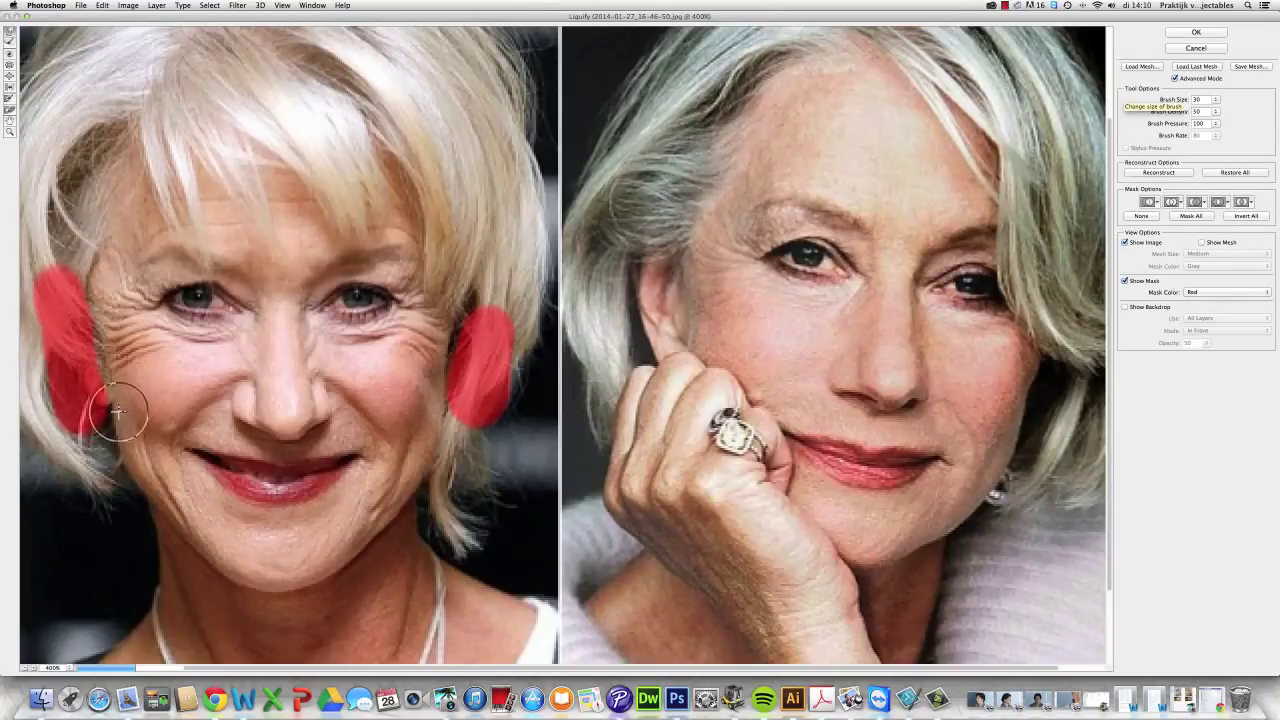
scroll(110, 400, down, 3)
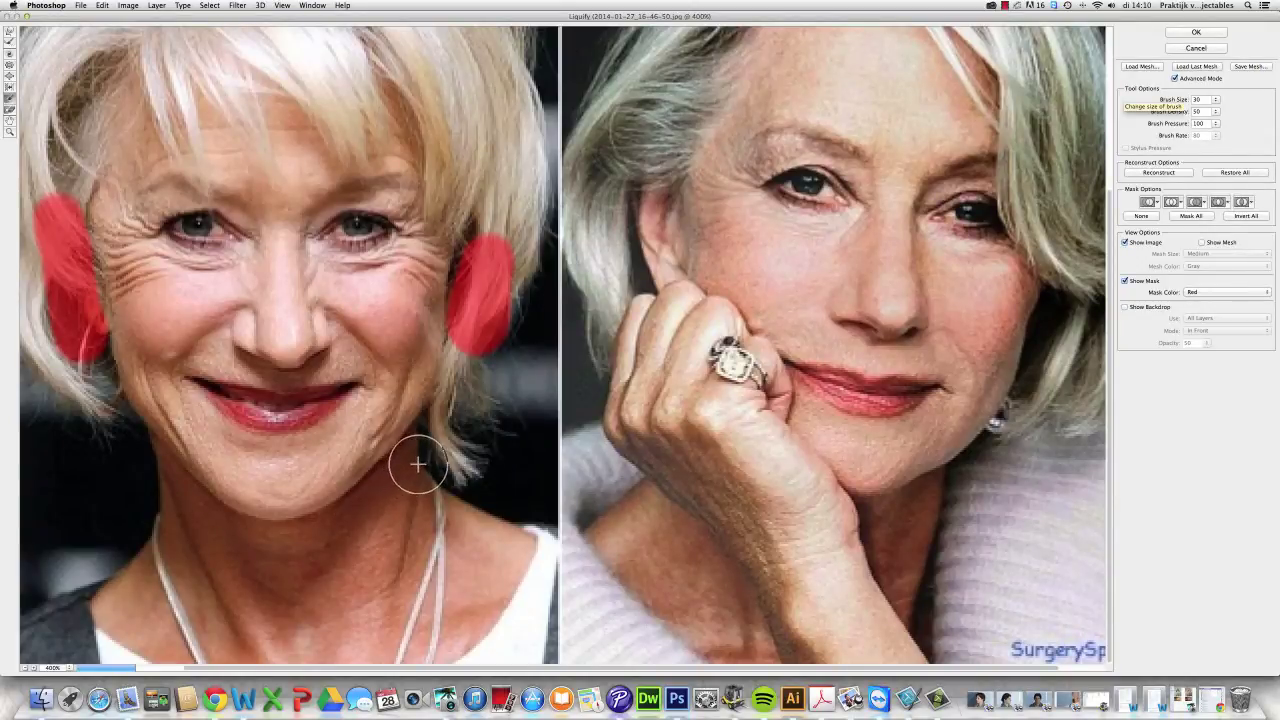
mouse_move(414, 466)
mouse_down()
mouse_move(423, 449)
mouse_move(351, 580)
mouse_move(406, 466)
mouse_up()
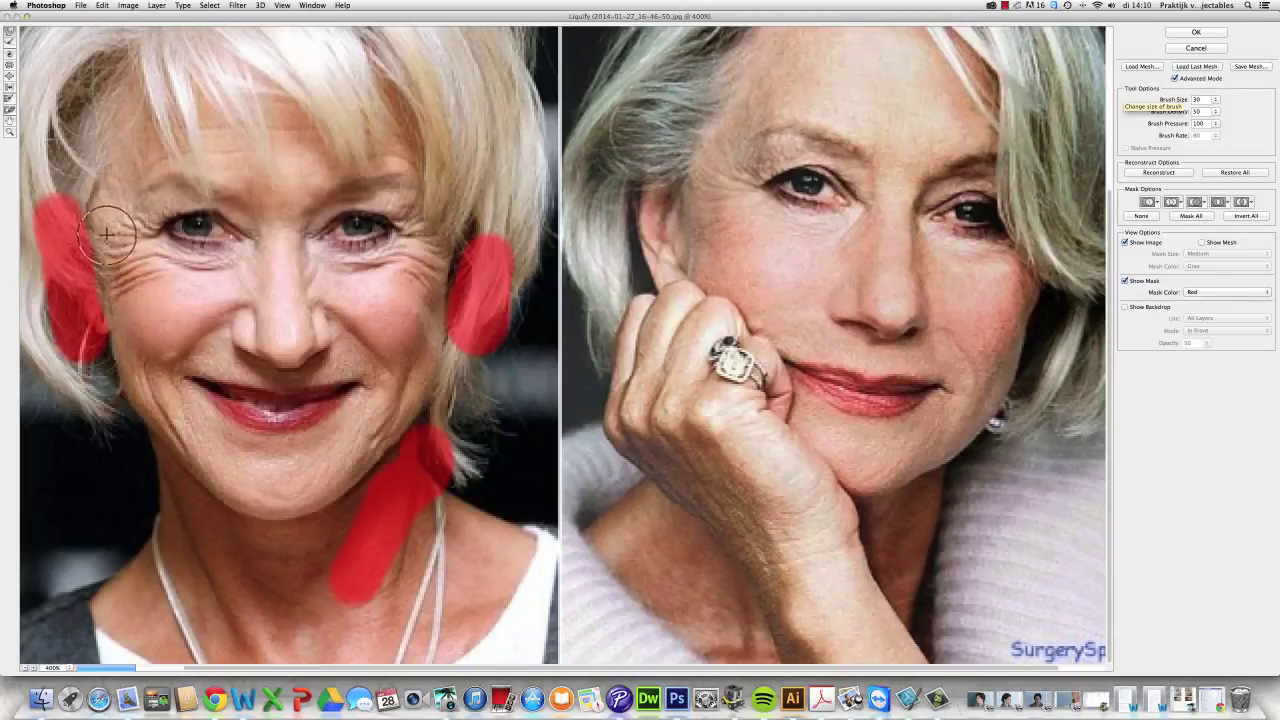
Smooth the outer eye area of the left portrait with Bloat and Forward Warp at brush size 15, and apply the Liquify changes
scroll(105, 240, up, 2)
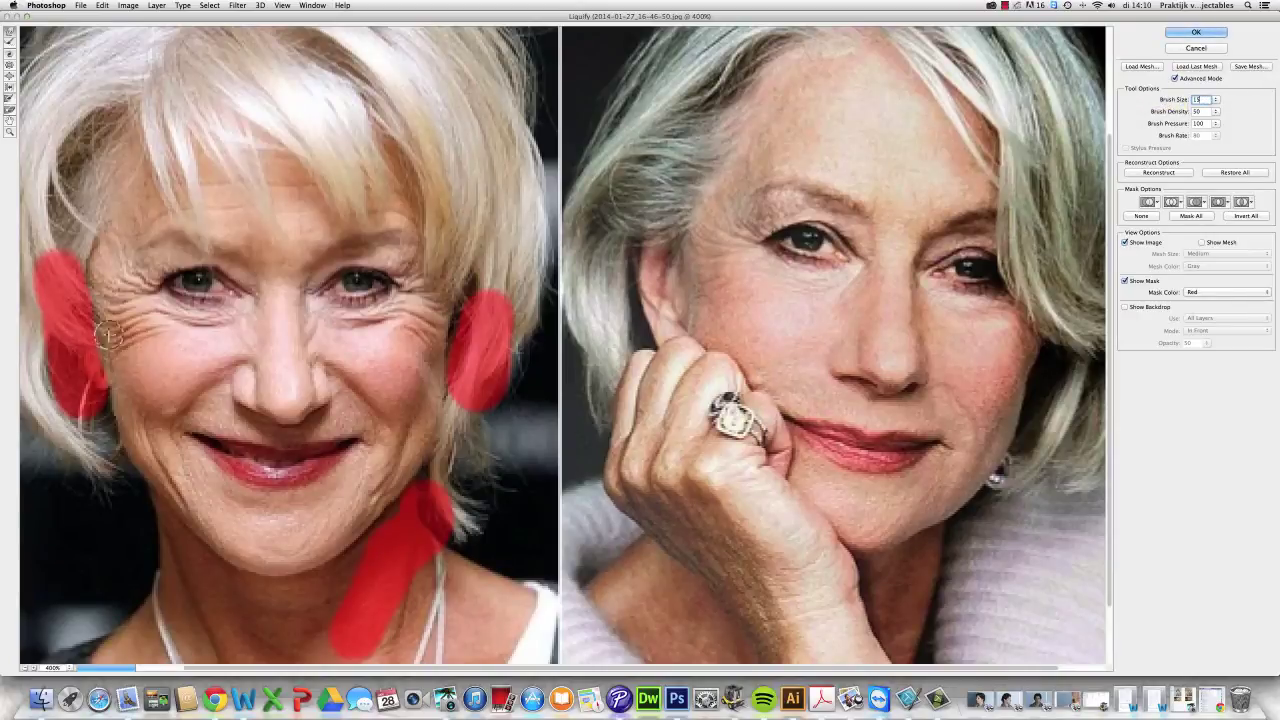
click(9, 77)
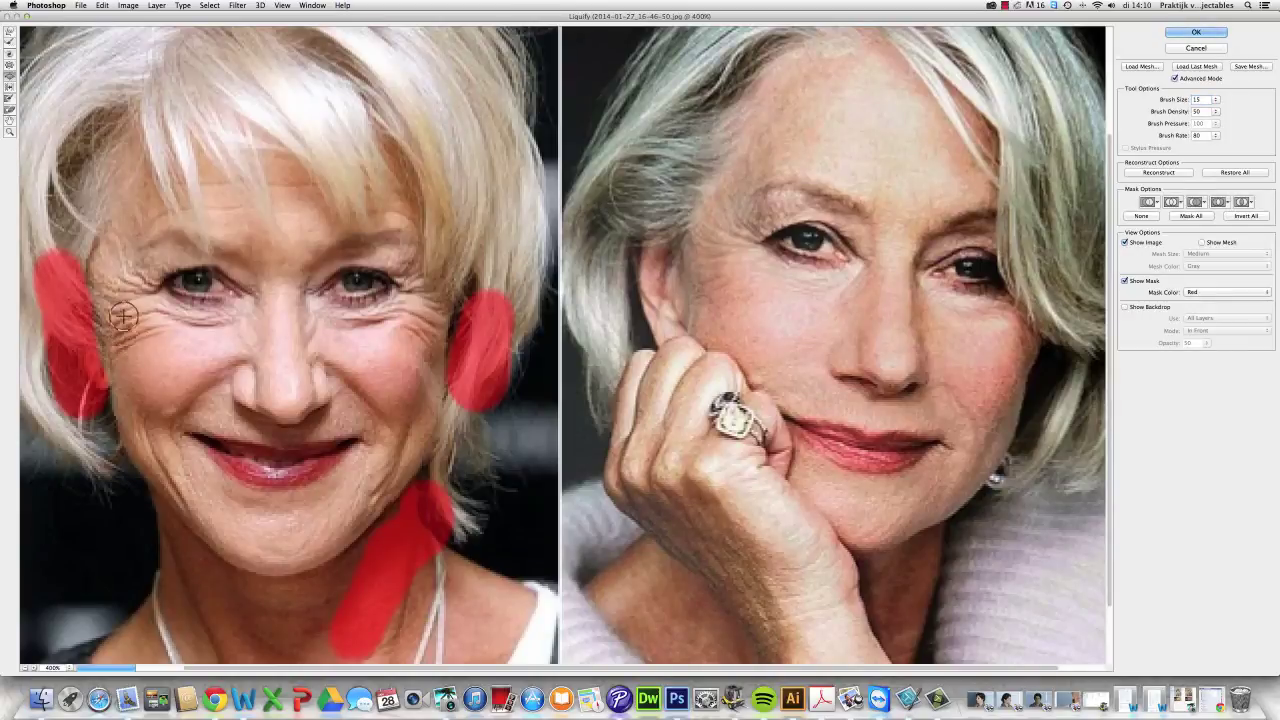
mouse_move(120, 315)
mouse_down()
mouse_move(138, 377)
mouse_move(110, 338)
mouse_move(112, 349)
mouse_move(125, 347)
mouse_move(92, 281)
mouse_up()
click(10, 32)
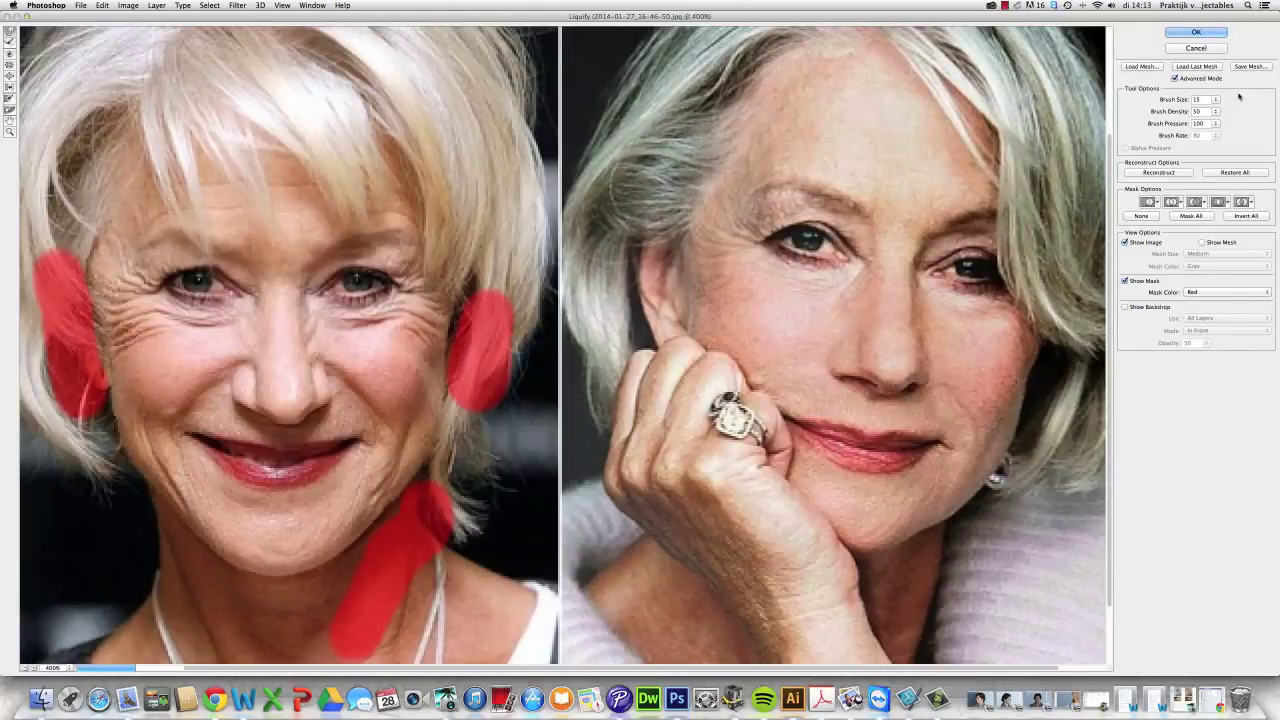
click(1208, 32)
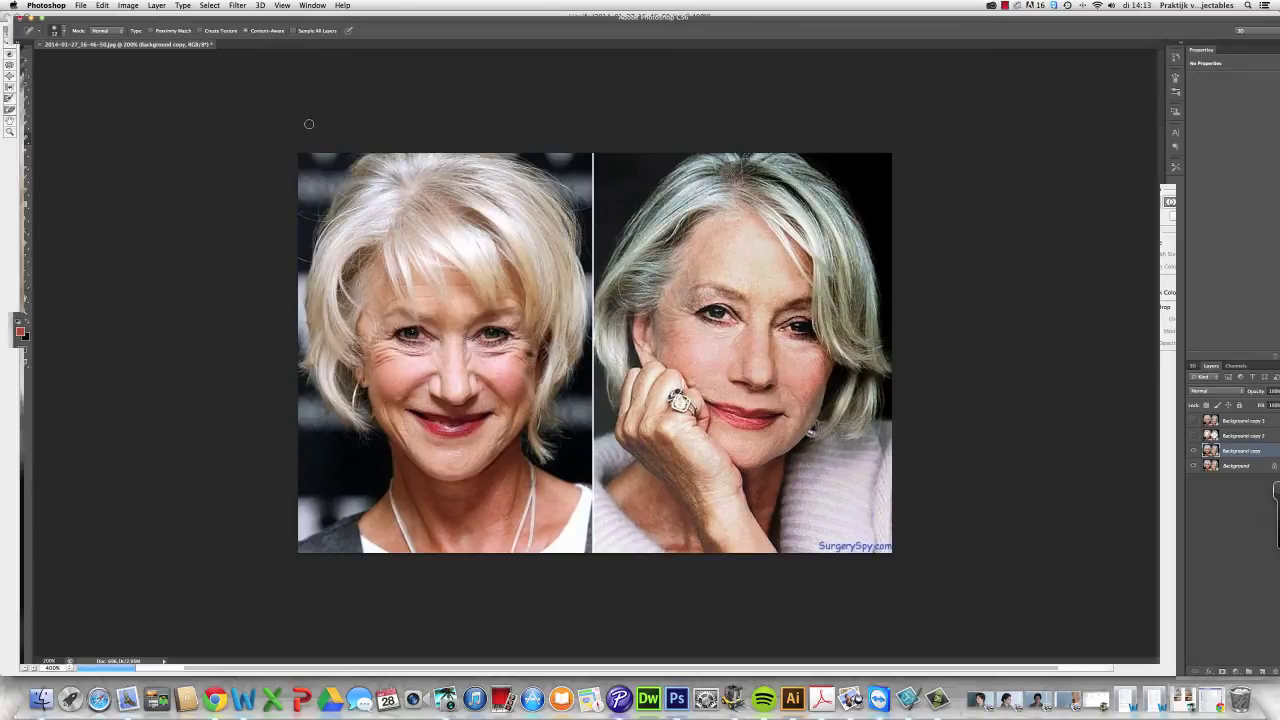
Retouch the crow's feet and temple lines beside the left portrait's eye with the Spot Healing Brush
key(super+equal)
key(super+equal)
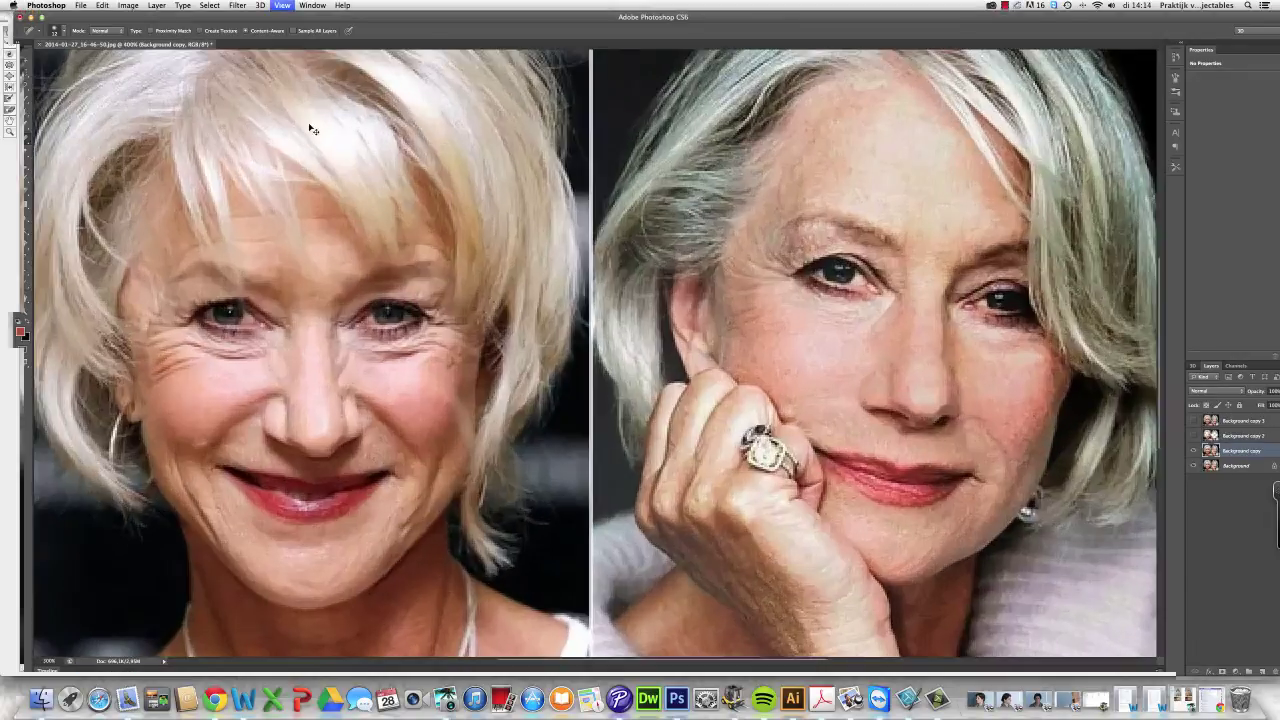
scroll(290, 160, right, 3)
scroll(271, 187, right, 2)
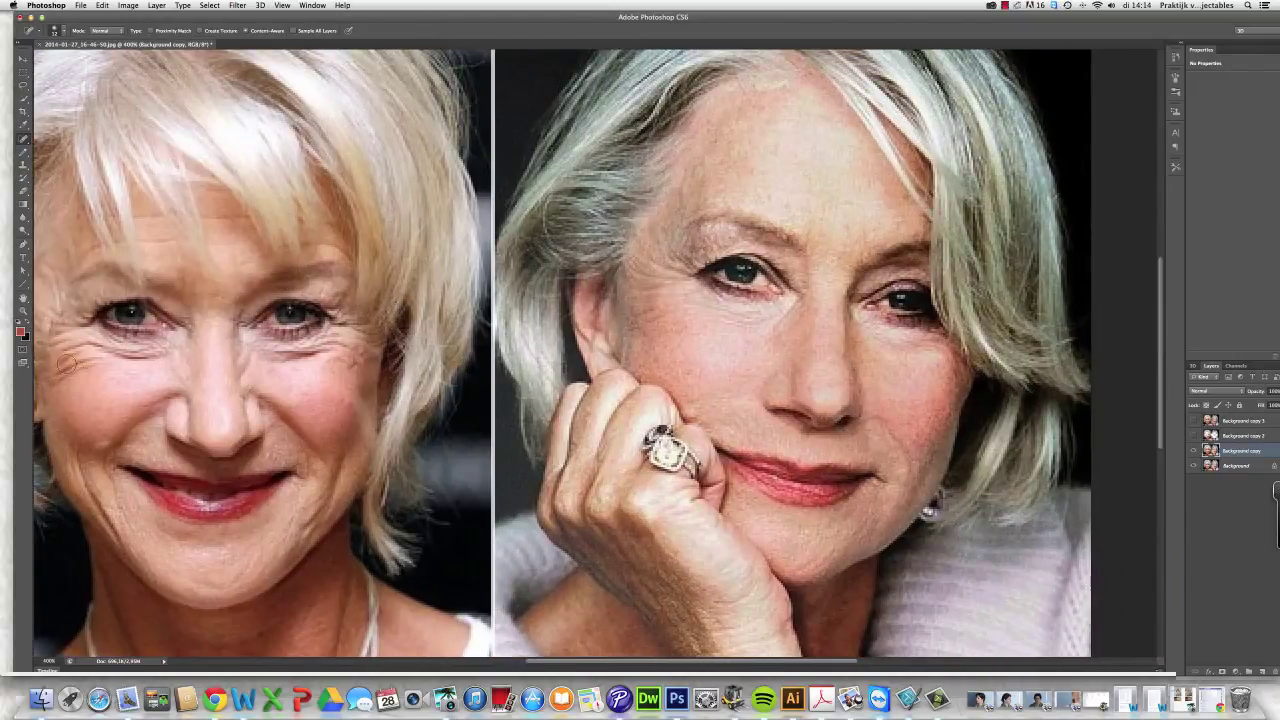
drag(72, 365, 78, 363)
key(super+minus)
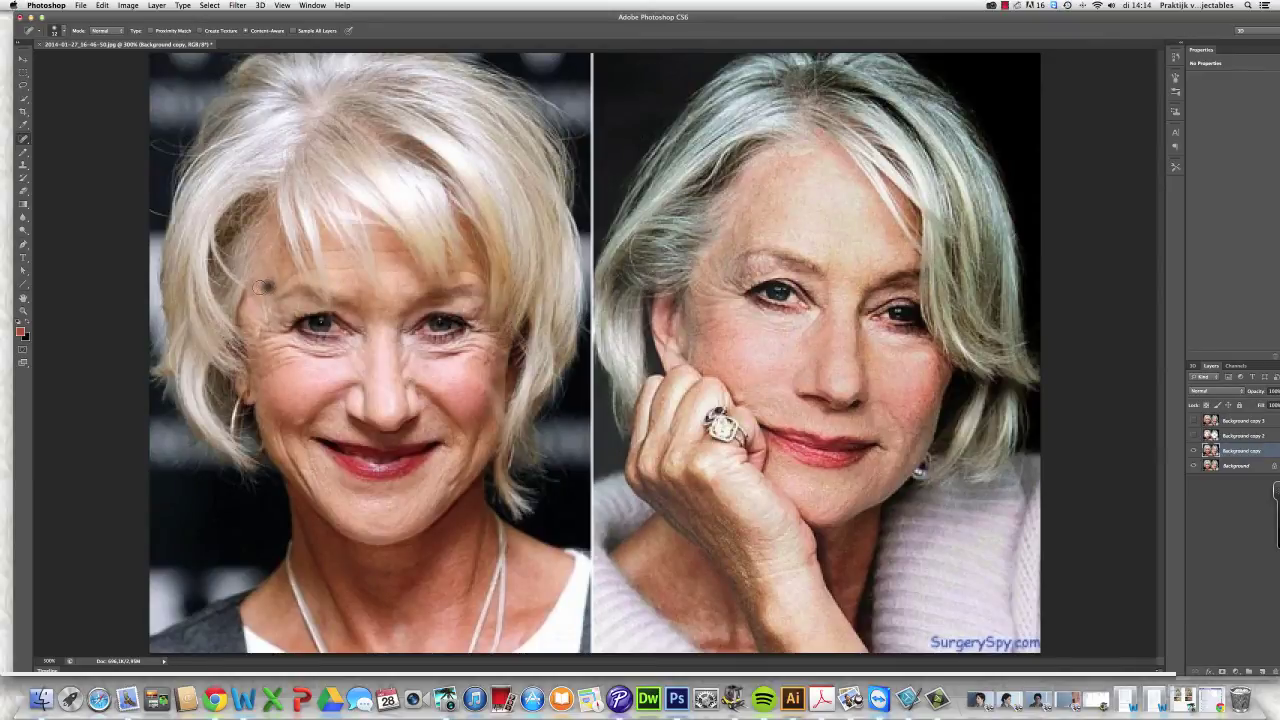
click(258, 290)
Open the Background copy layer in Liquify and warp the temple beside the left portrait's outer brow
click(237, 5)
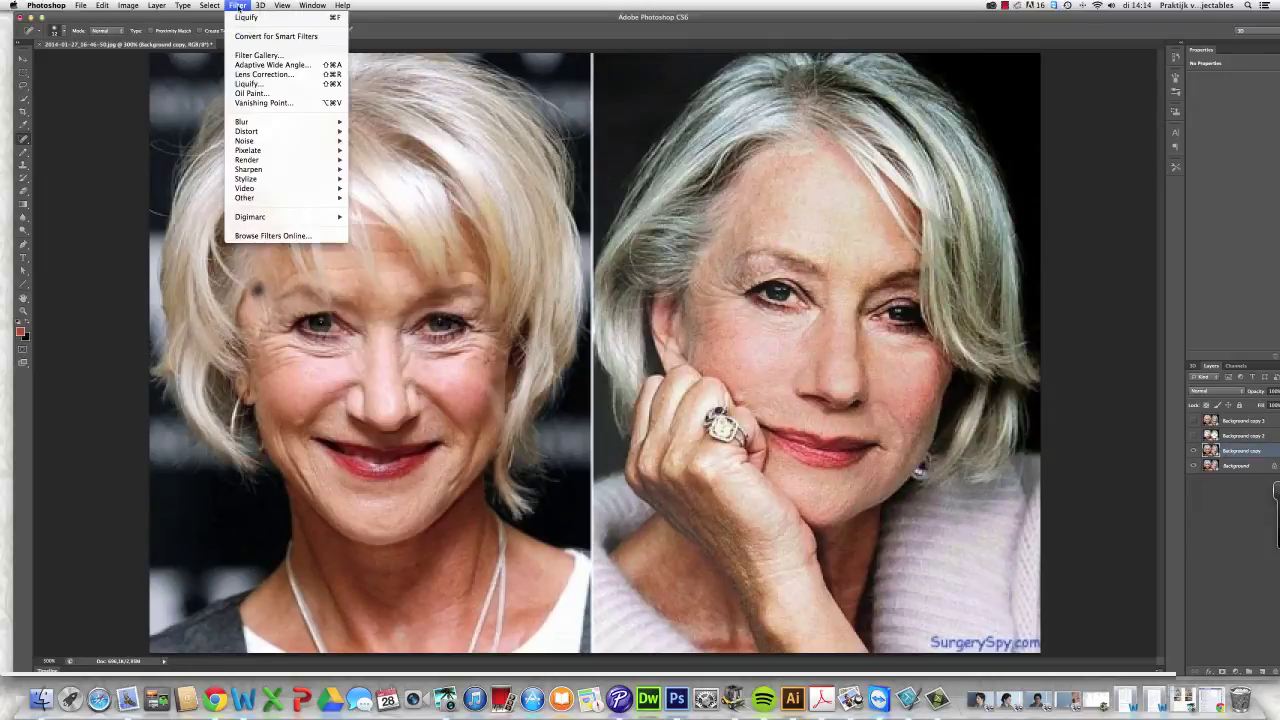
click(250, 83)
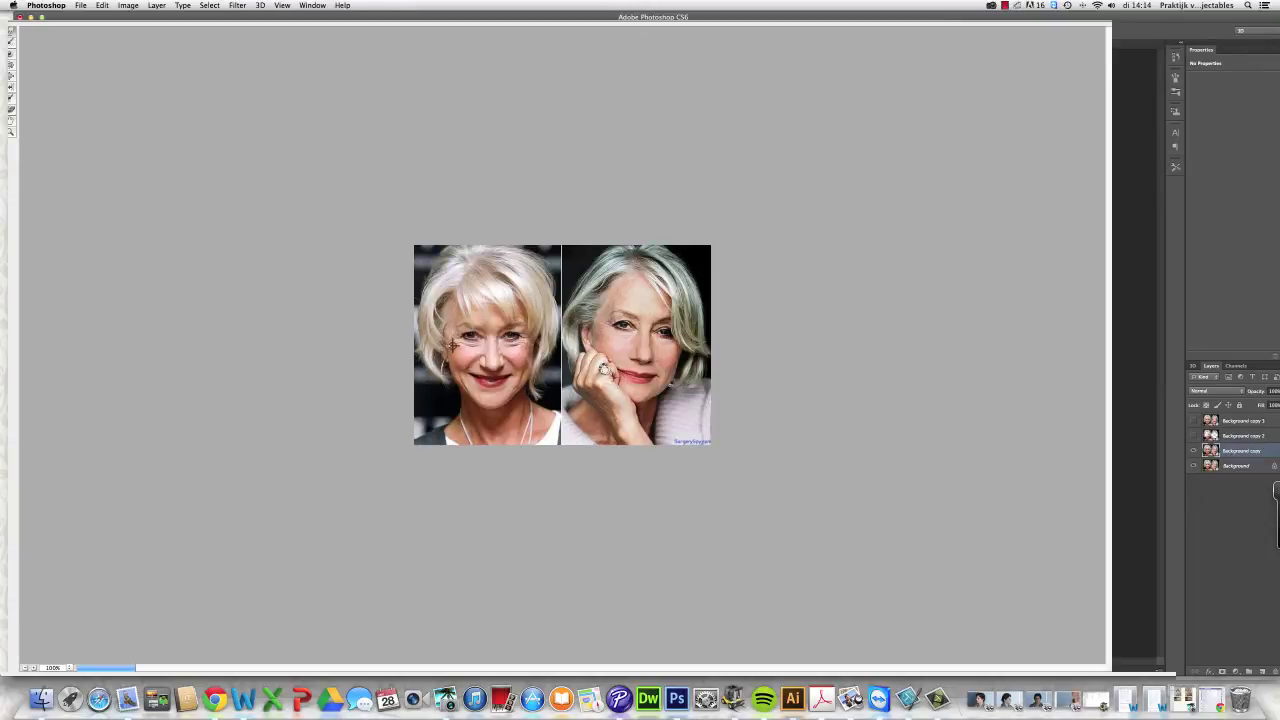
click(486, 396)
click(486, 396)
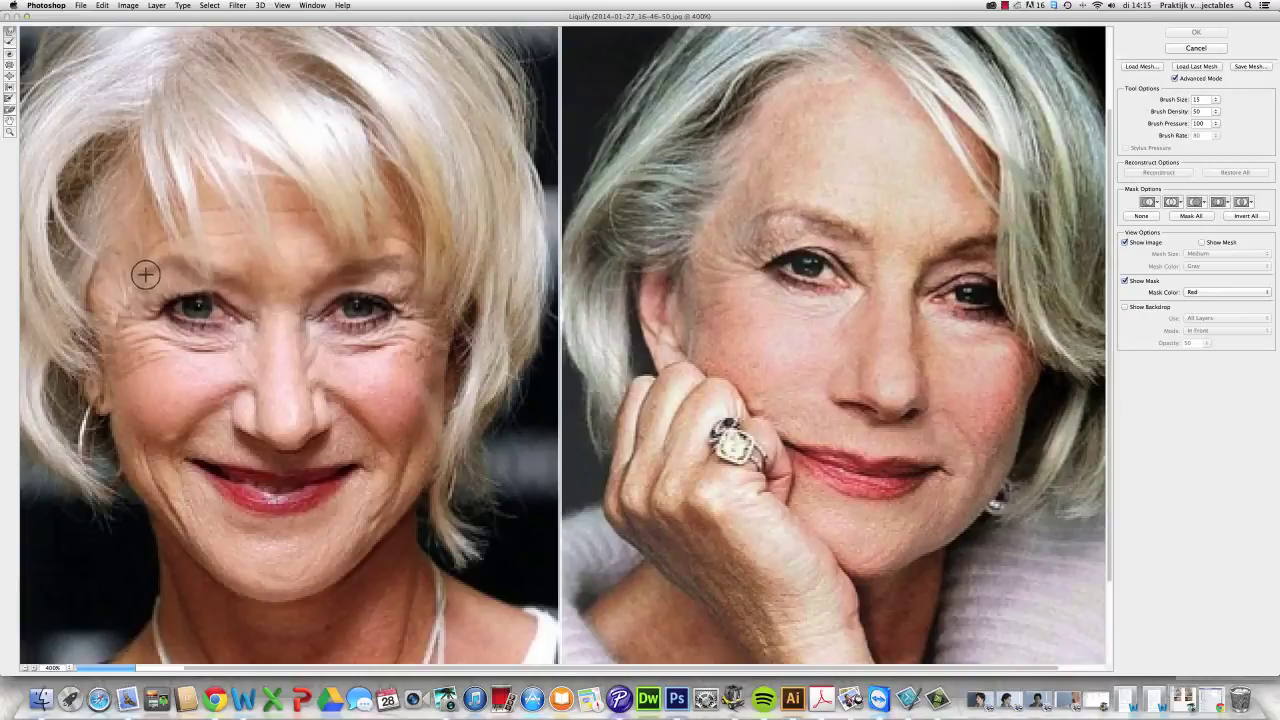
drag(138, 269, 141, 267)
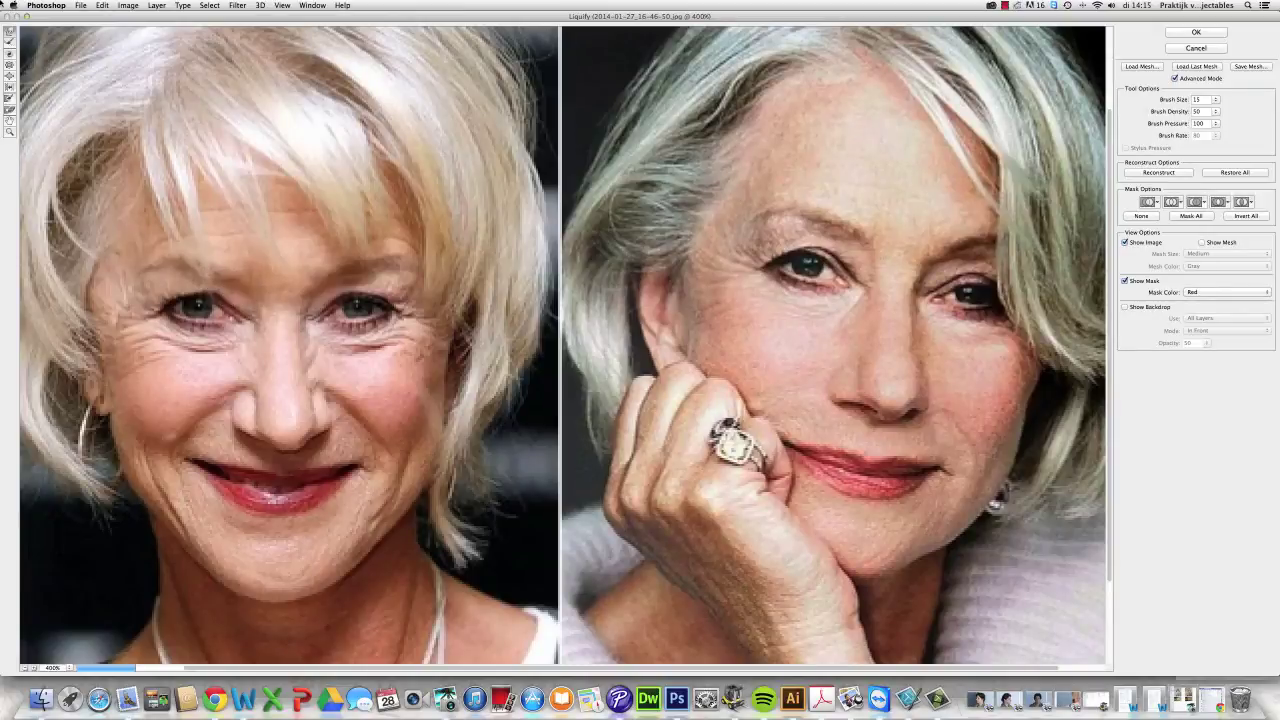
Freeze-mask both eyes of the left portrait
click(10, 100)
drag(231, 317, 195, 310)
mouse_move(347, 331)
mouse_down()
mouse_move(375, 318)
mouse_move(335, 315)
mouse_move(364, 307)
mouse_up()
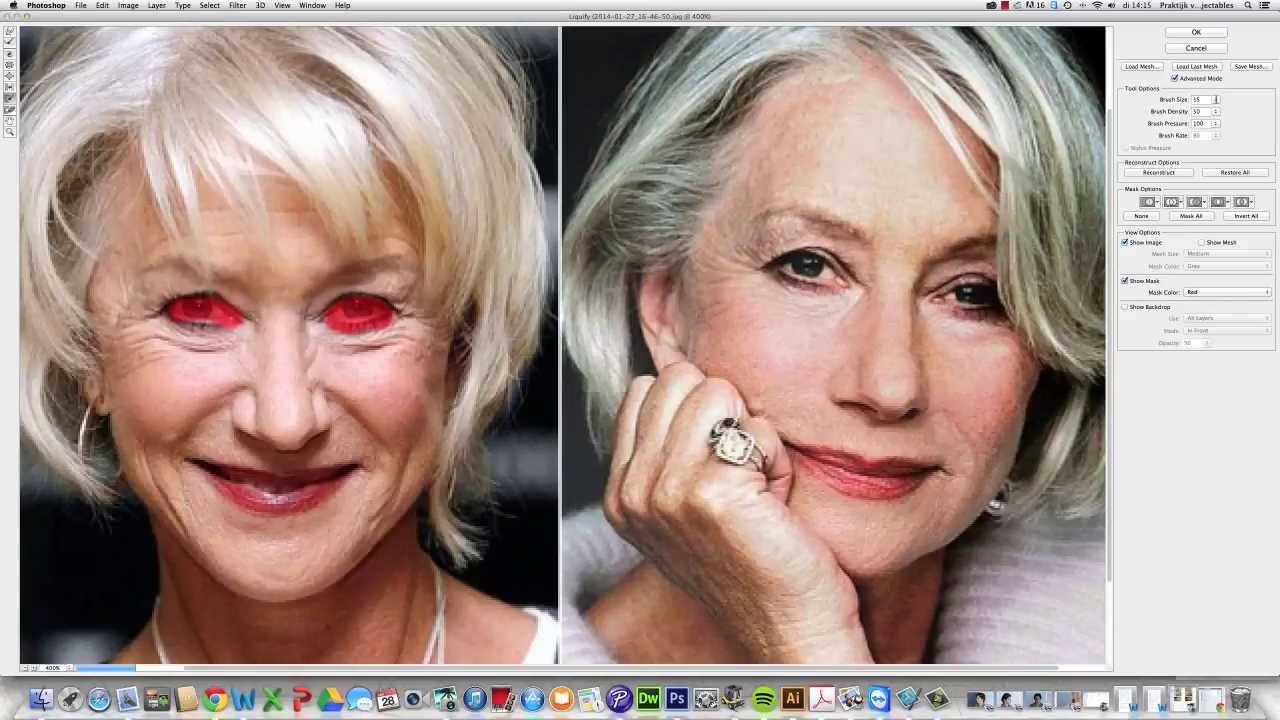
Set the brush size to 10, smooth the folds around and under the left portrait's eyes with Bloat and Forward Warp, and apply Liquify
drag(1216, 99, 1160, 100)
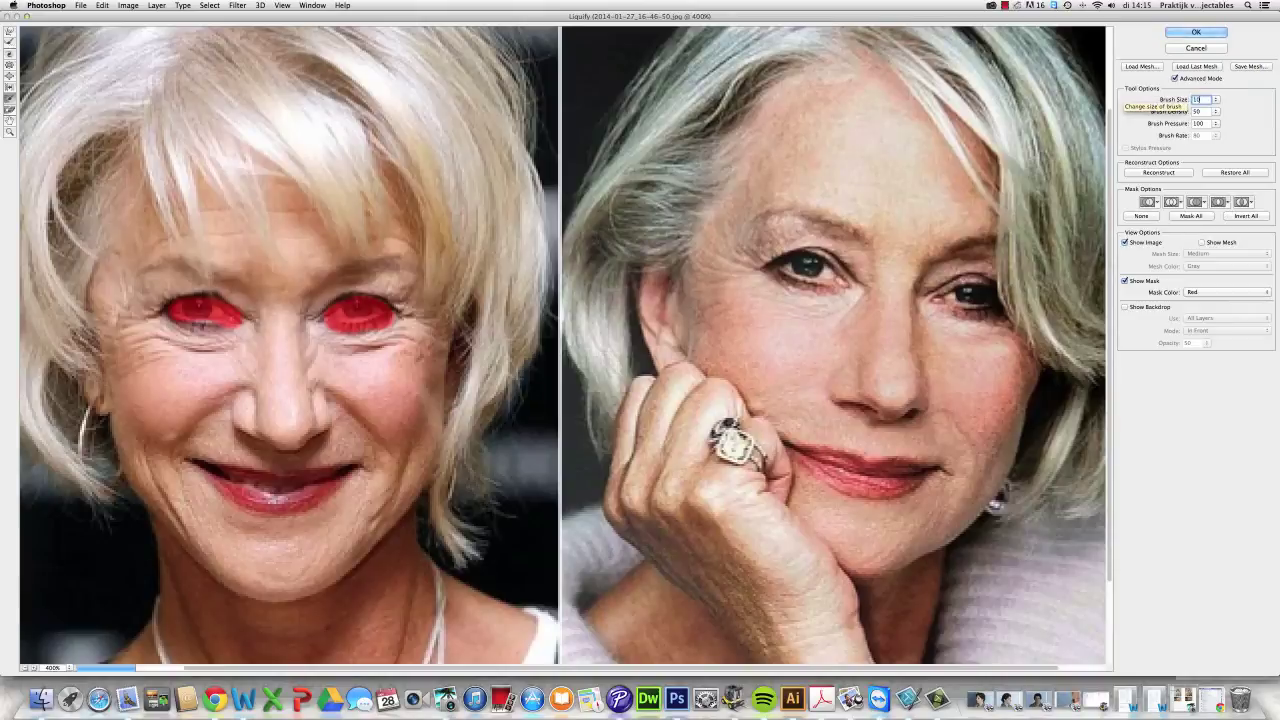
click(10, 77)
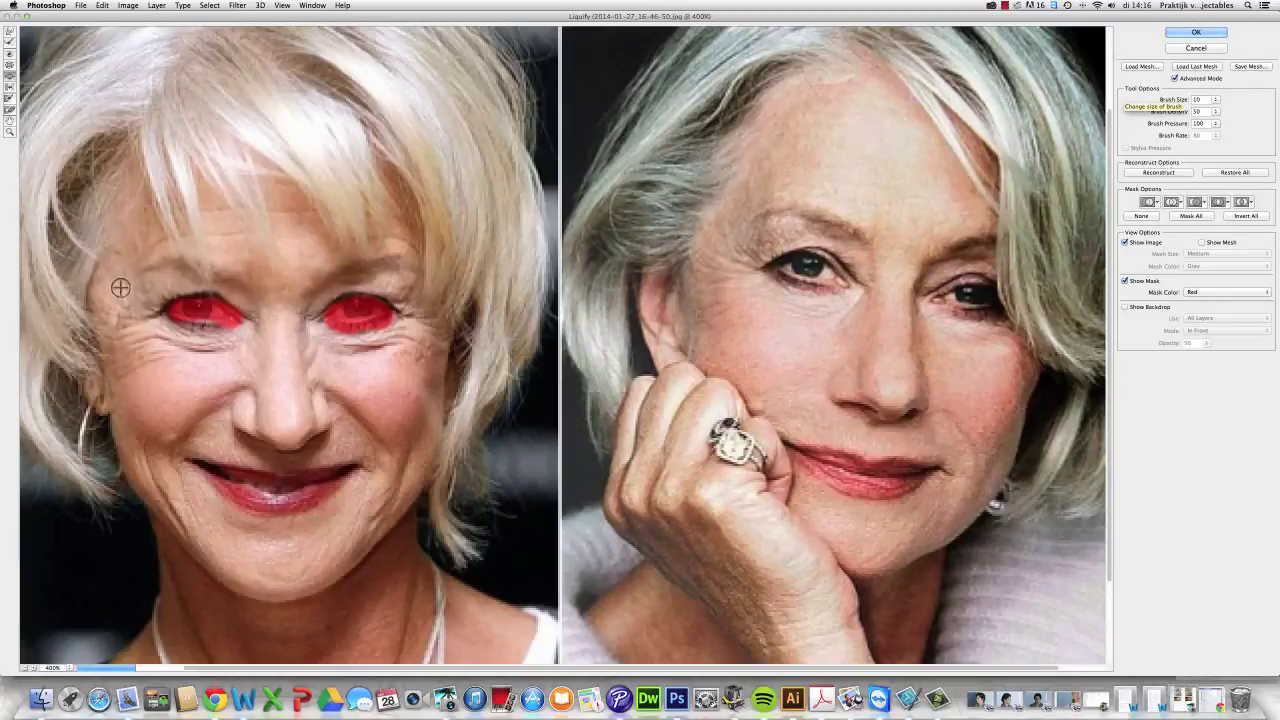
click(10, 31)
key(b)
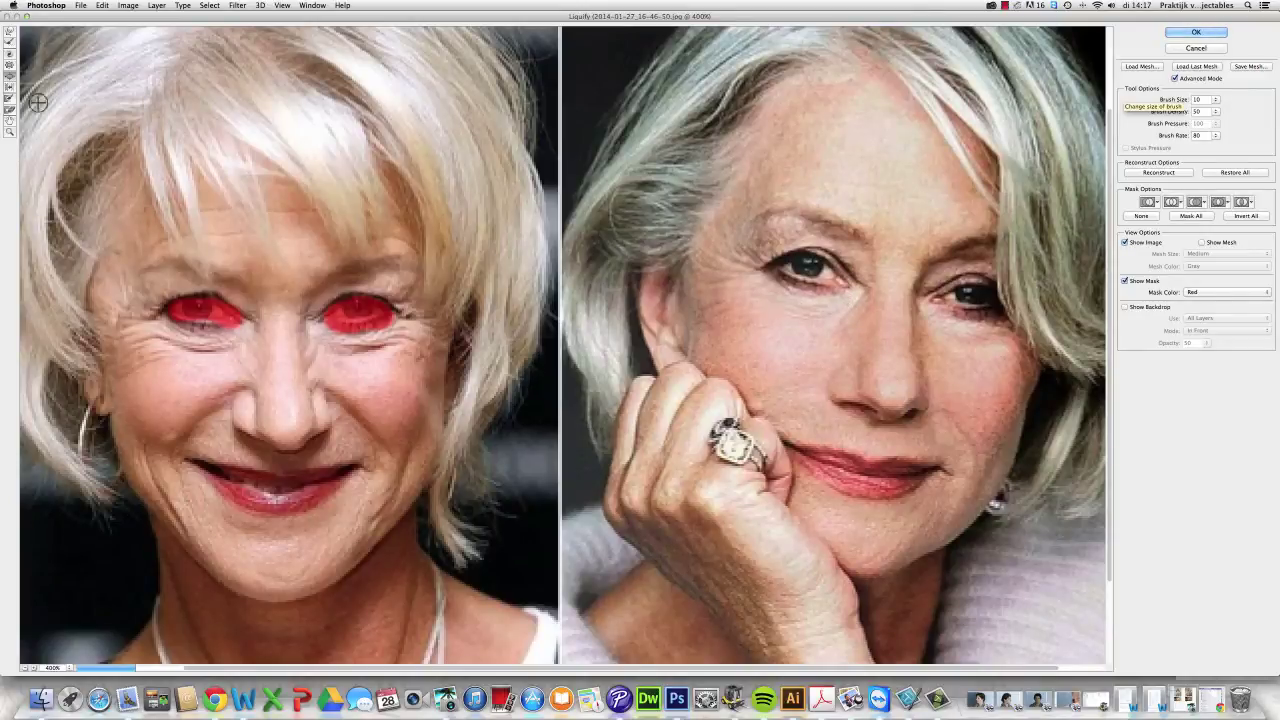
click(9, 34)
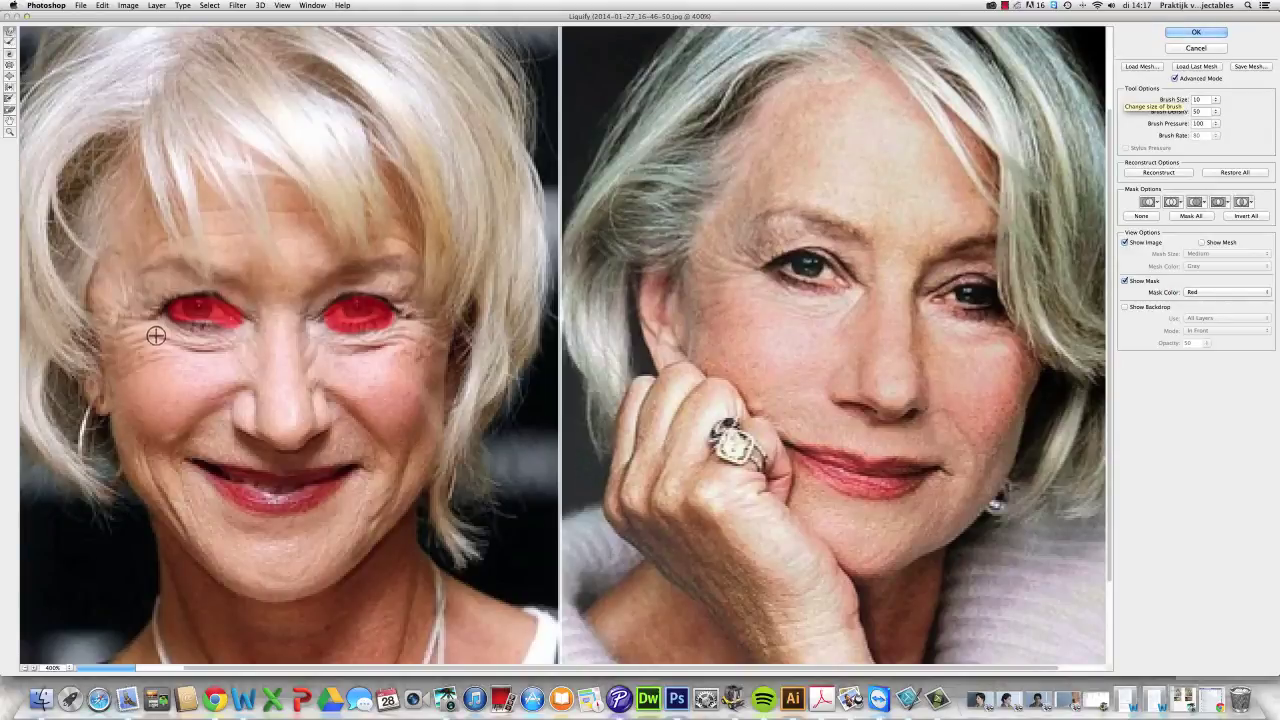
key(s)
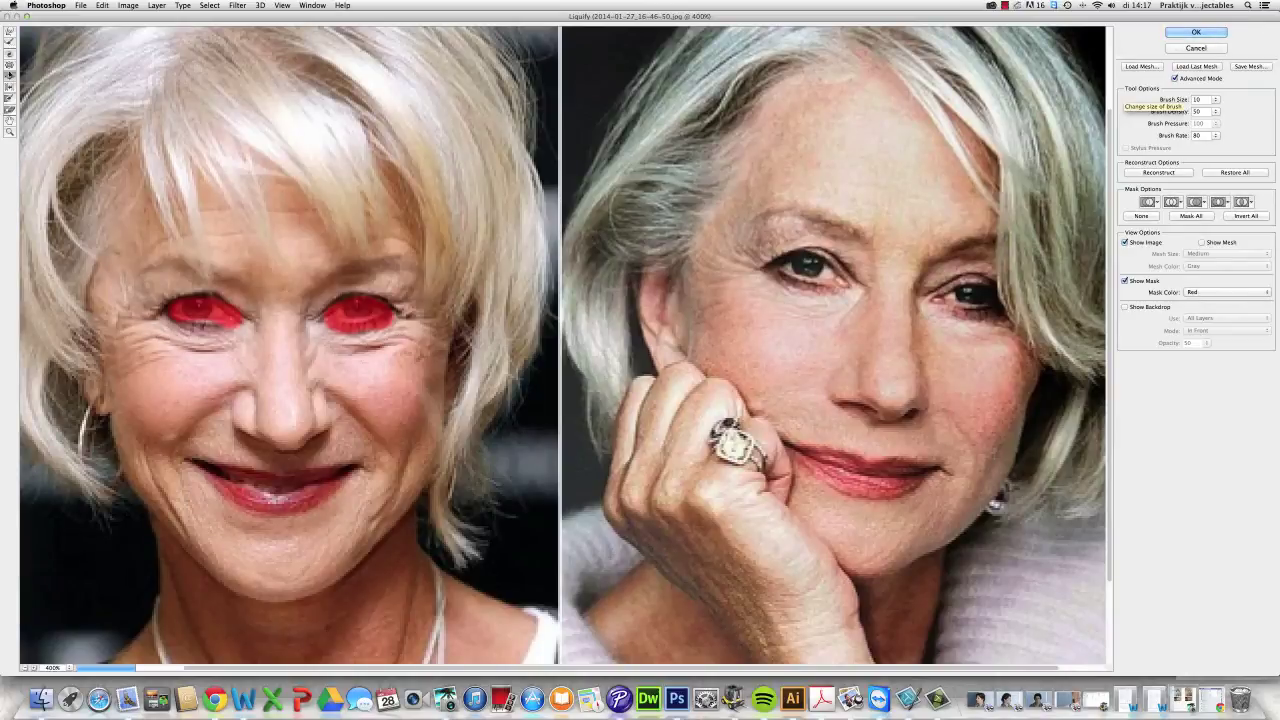
click(10, 34)
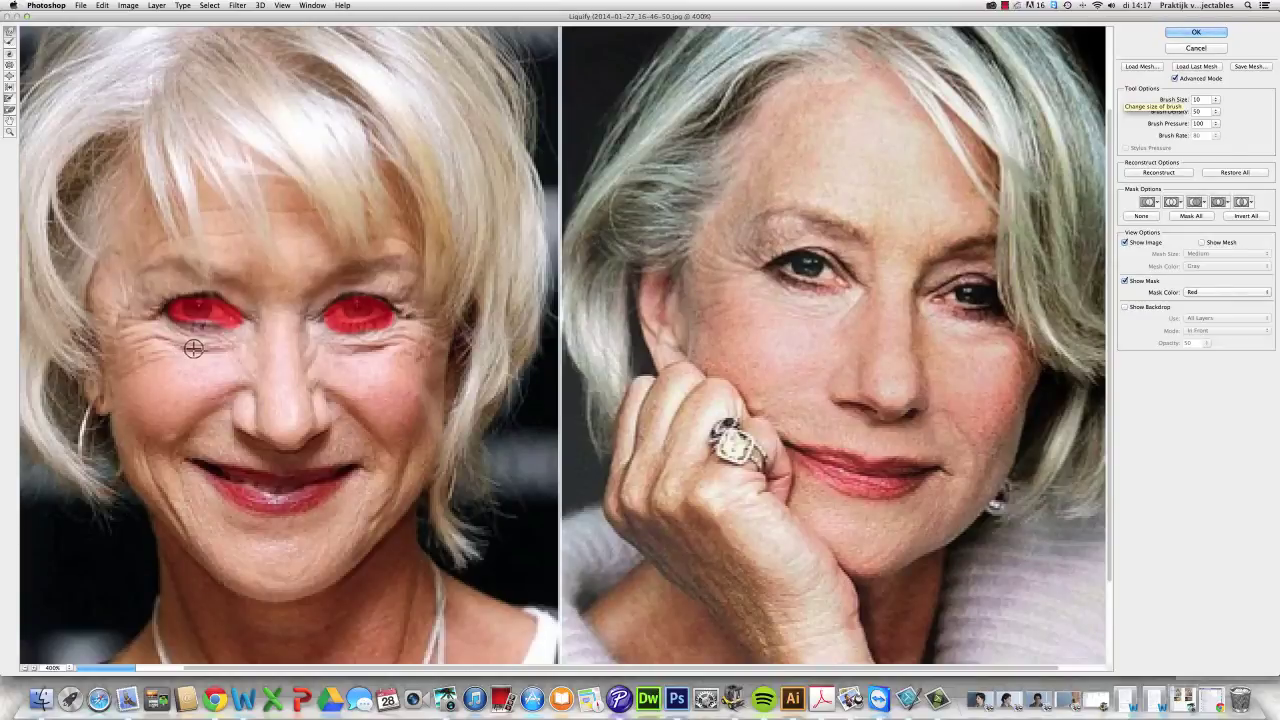
click(10, 76)
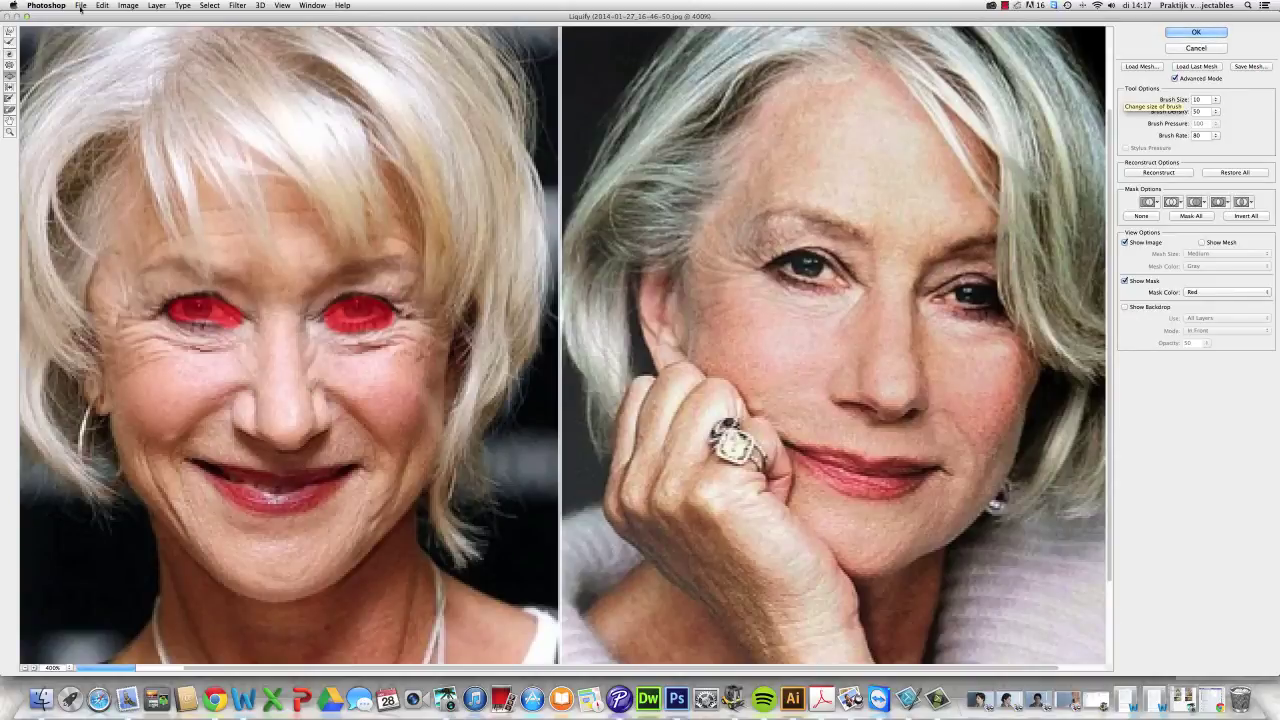
click(1195, 33)
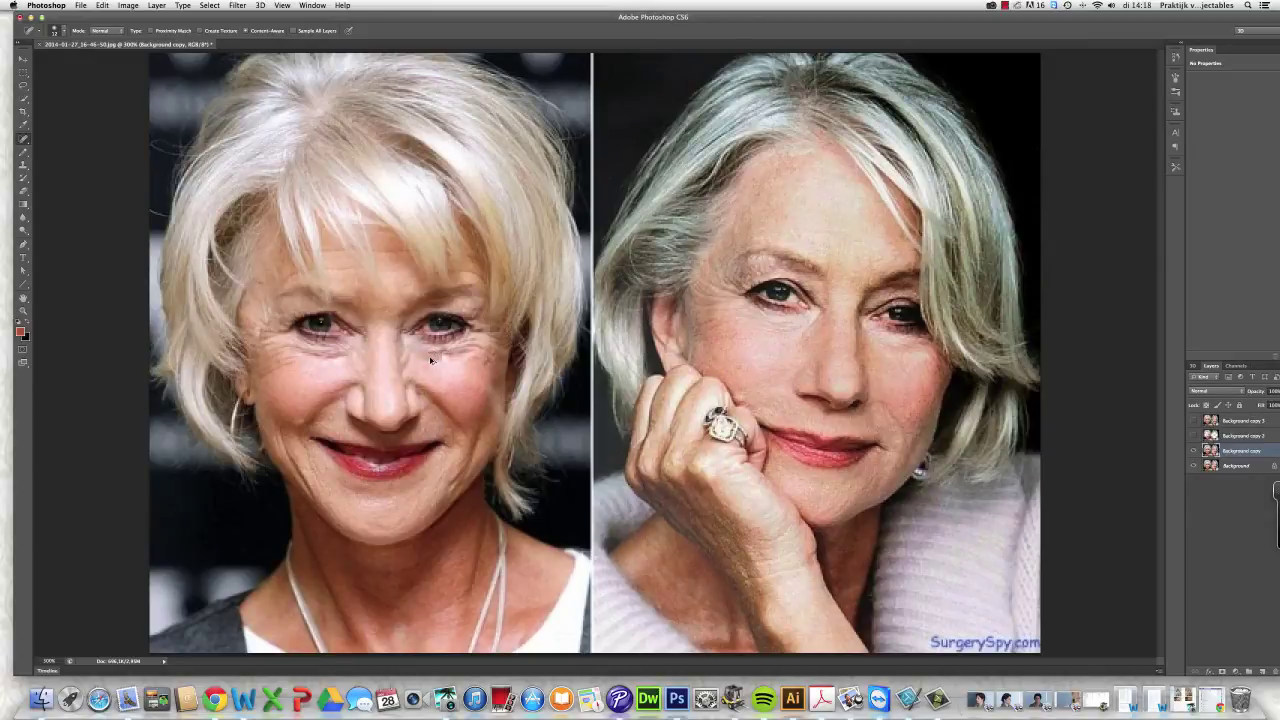
Adjust the Spot Healing Brush size and retouch the remaining fine lines around the left portrait's eyes
click(65, 33)
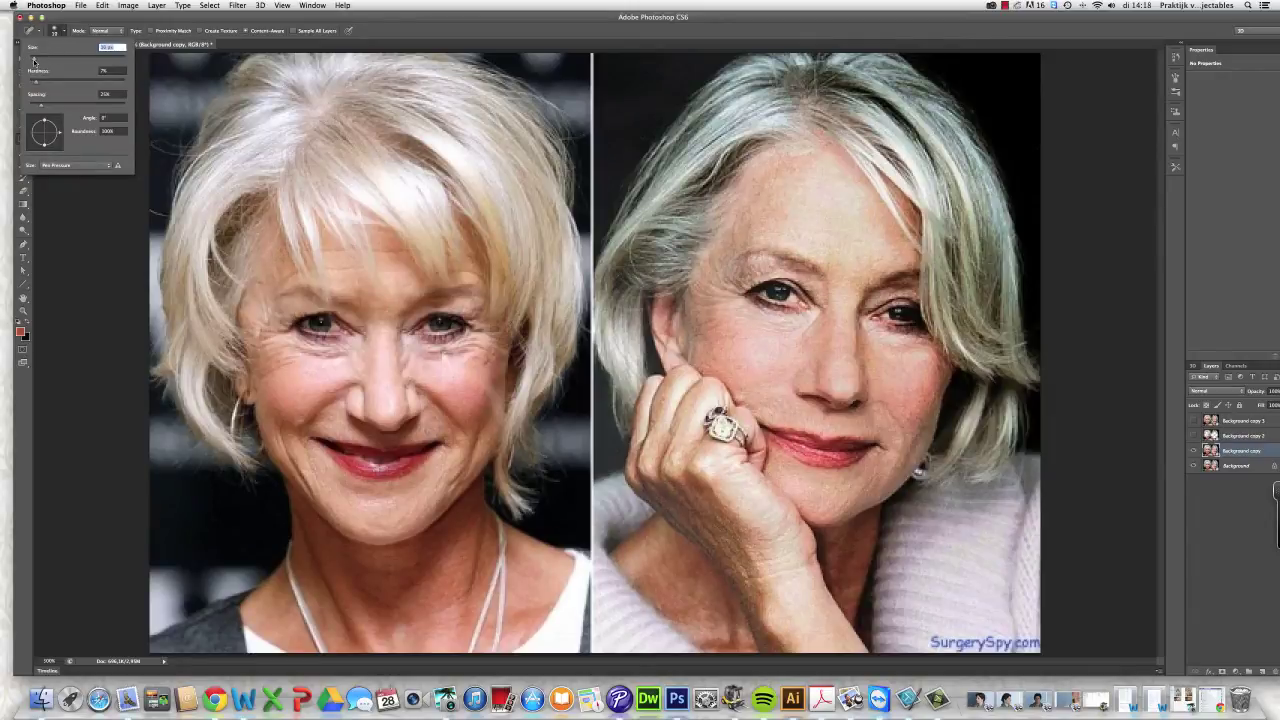
key(Return)
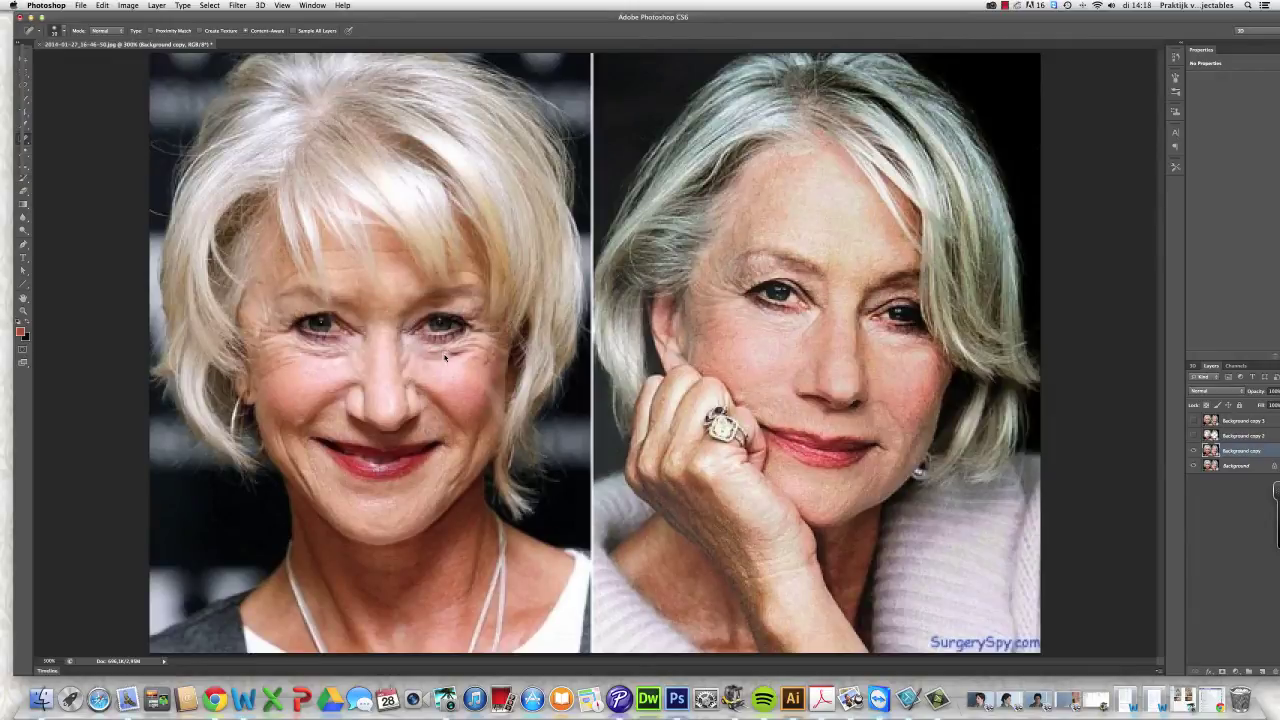
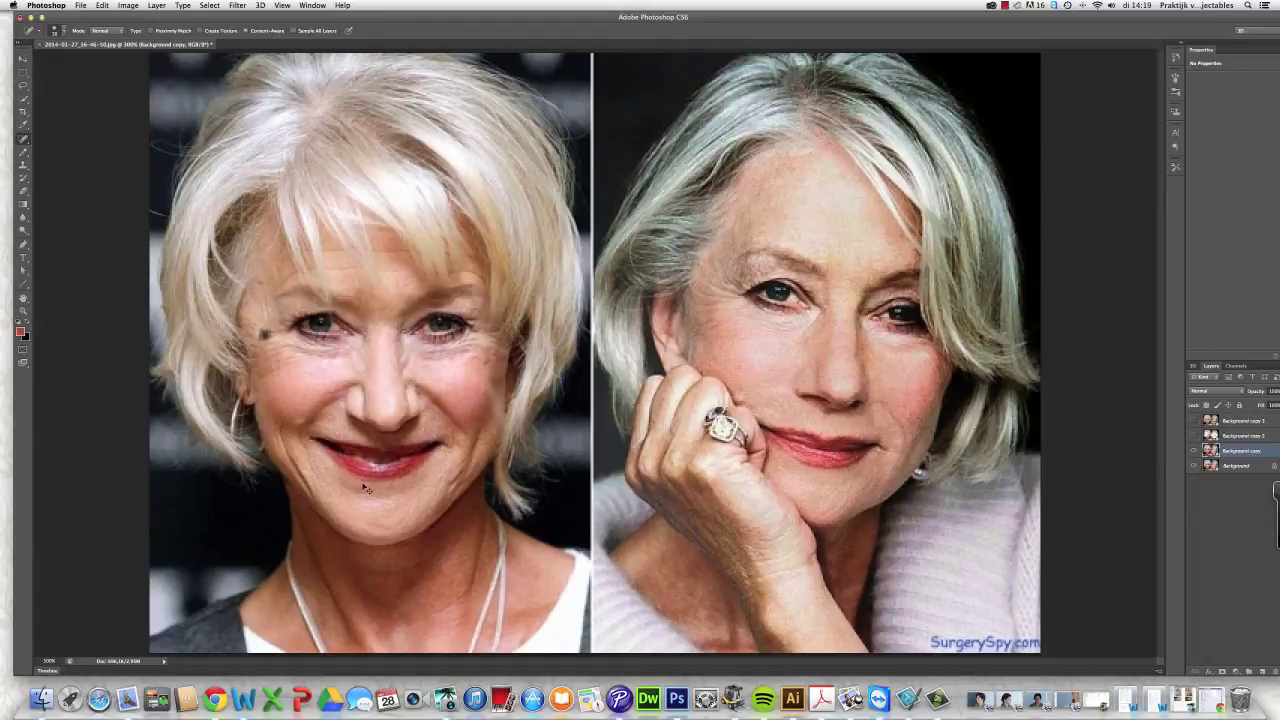
key(super+plus)
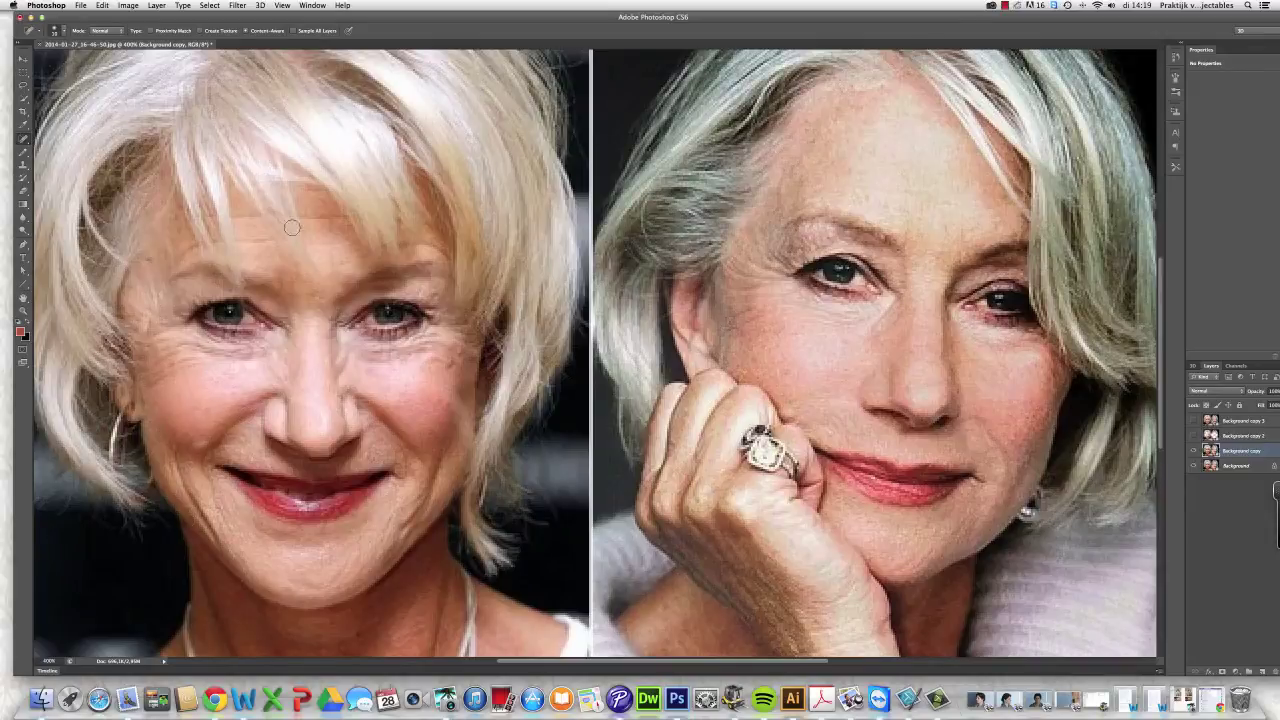
Reopen the Background copy layer in Liquify and warp the inner end of the left portrait's eyebrow
click(241, 6)
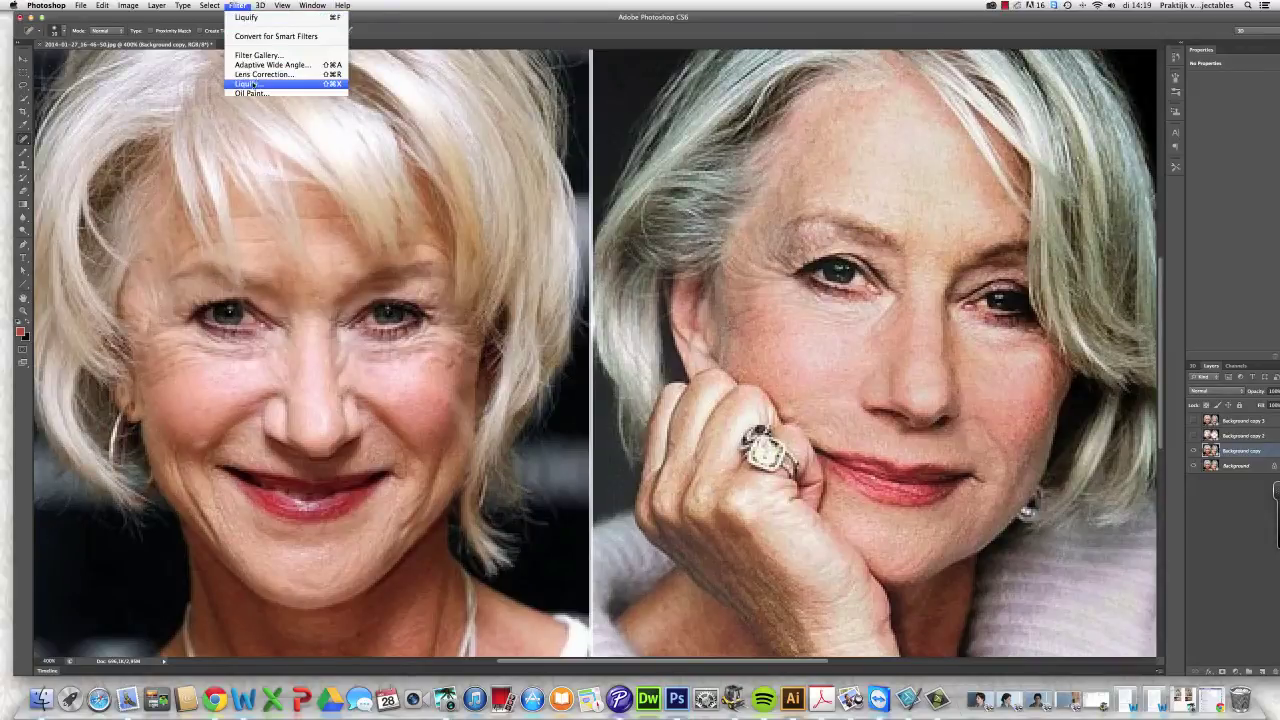
click(246, 84)
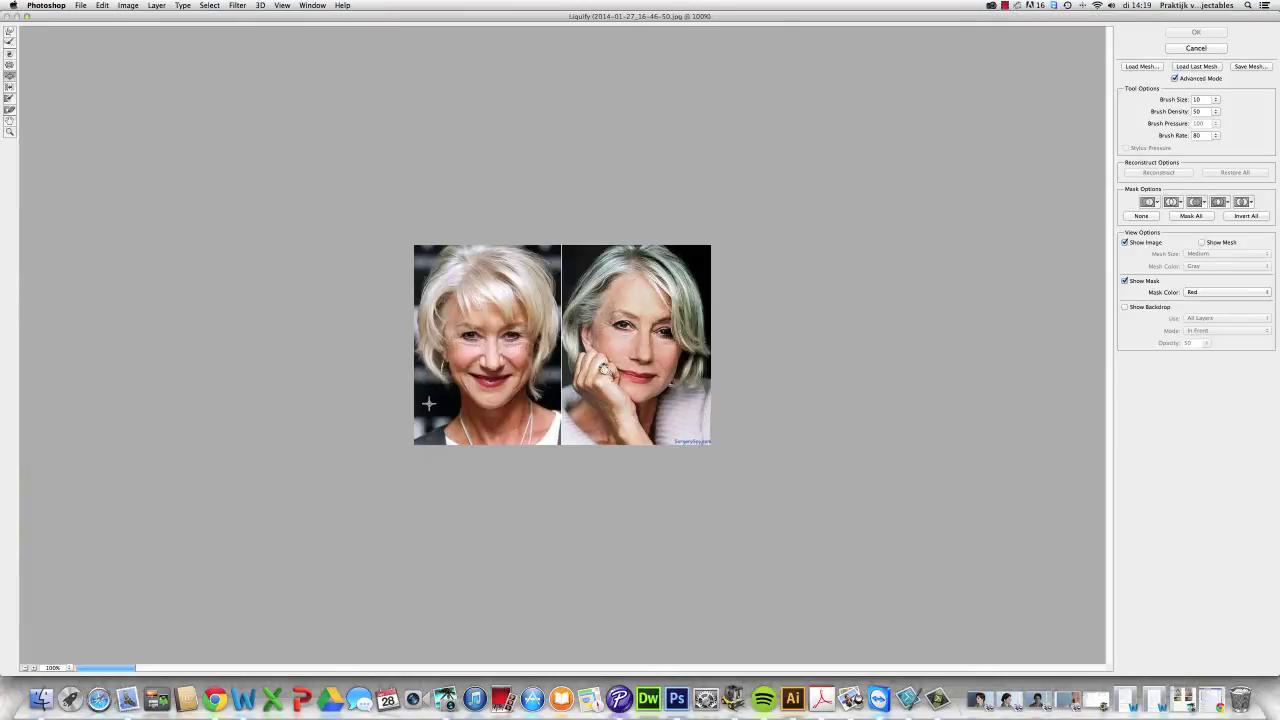
key(super+plus)
key(super+plus)
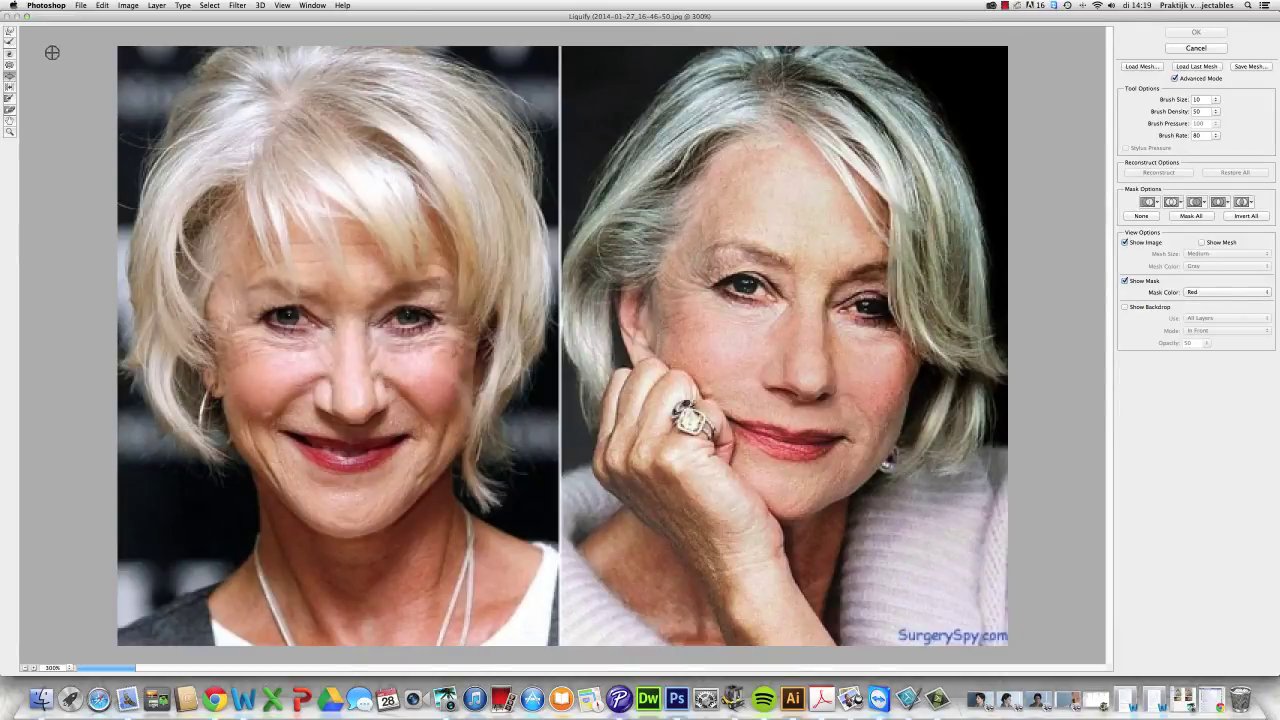
click(9, 33)
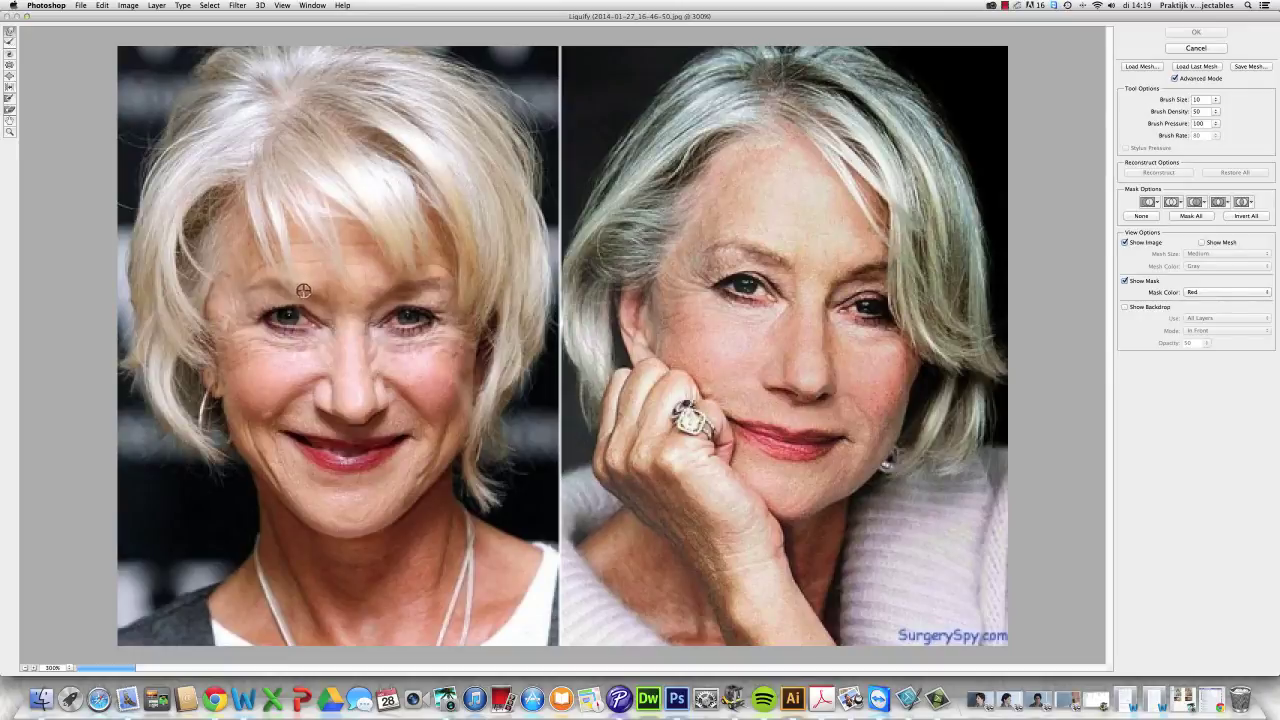
drag(300, 292, 290, 291)
Set the warp brush size to 30 and reshape the left portrait's cheek and smile fold beside the nose
double_click(1206, 97)
text(30)
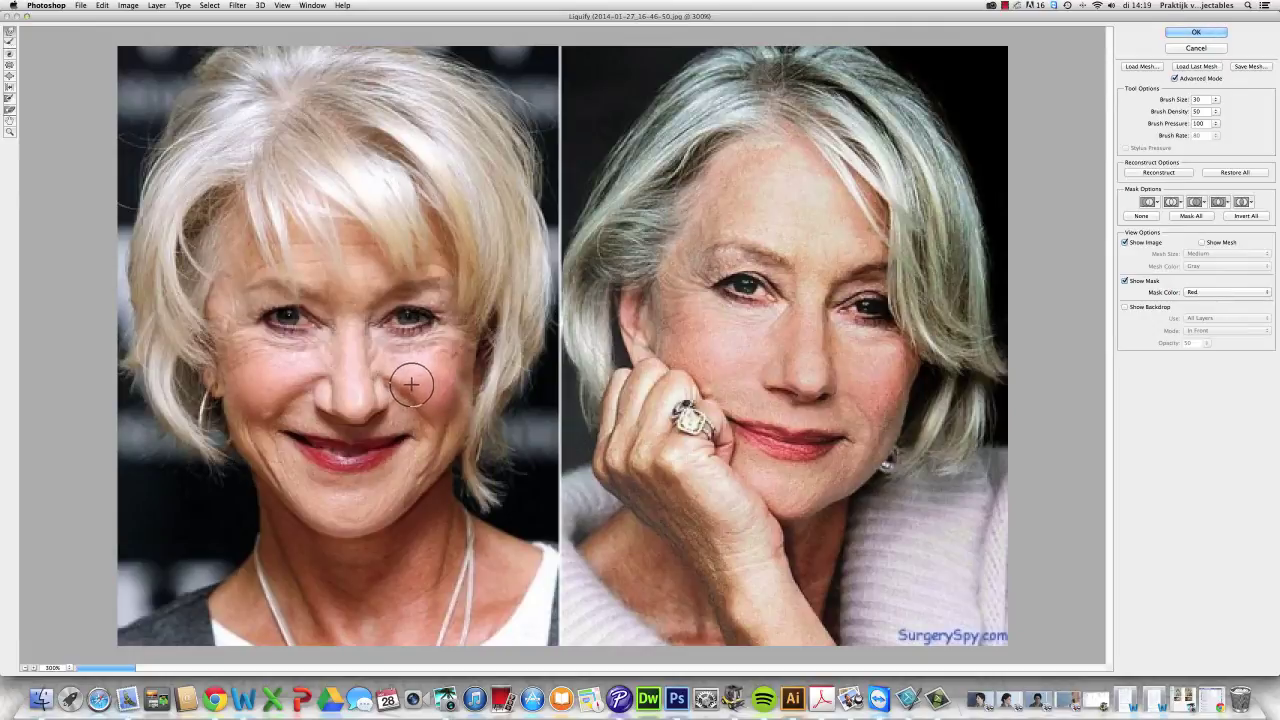
mouse_move(412, 383)
mouse_down()
mouse_move(436, 428)
mouse_move(417, 450)
mouse_up()
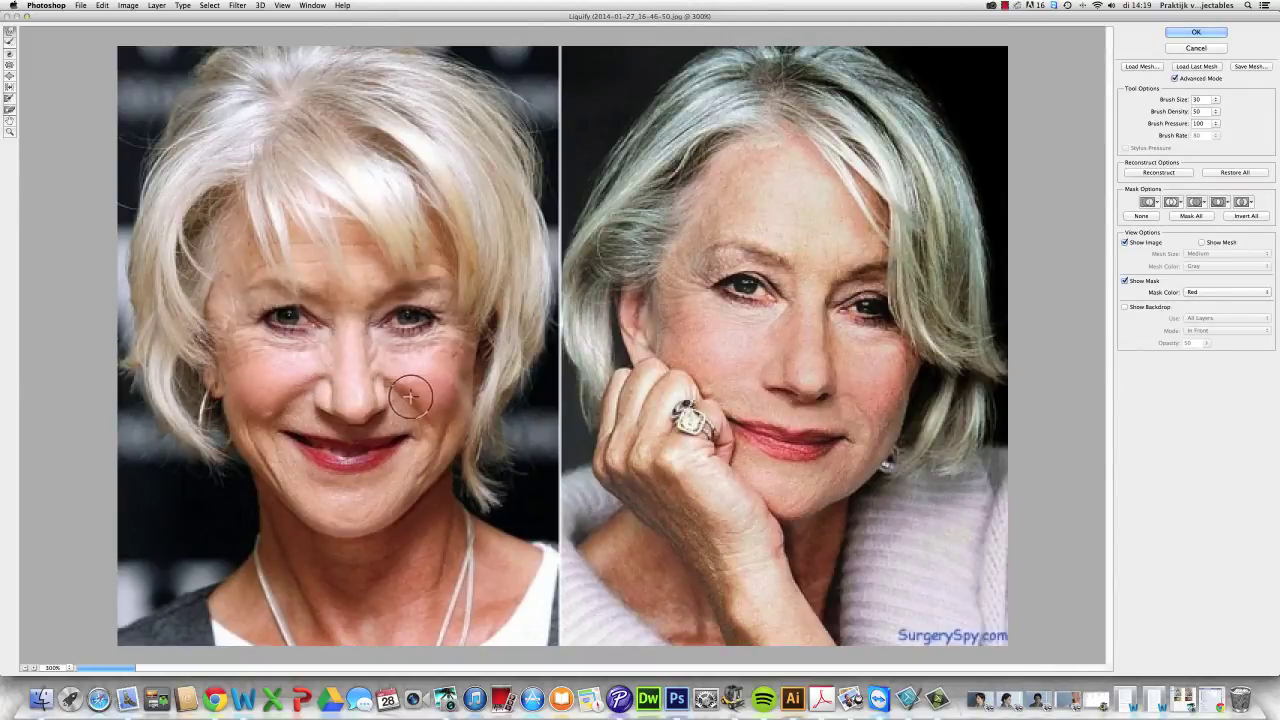
Set the brush size to 10 and freeze the left portrait's nose with the Freeze Mask tool
click(1200, 99)
click(10, 76)
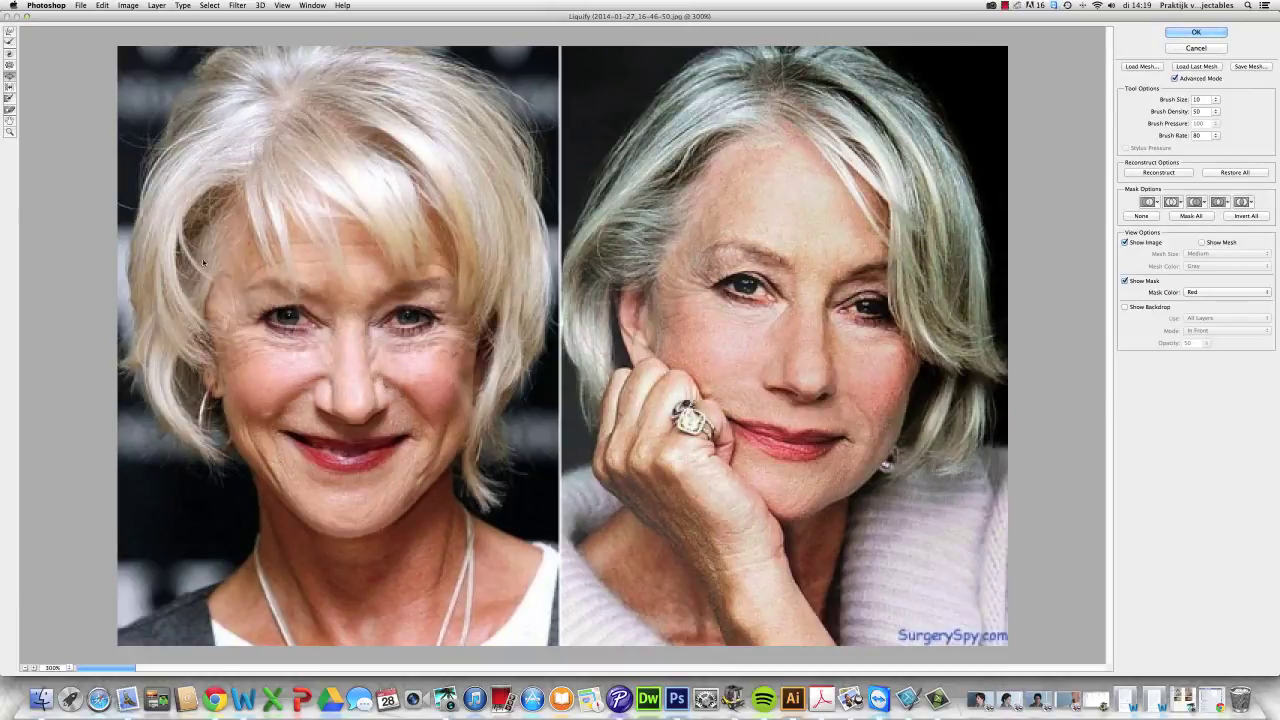
click(10, 113)
click(9, 98)
mouse_move(358, 318)
mouse_down()
mouse_move(351, 398)
mouse_move(321, 395)
mouse_move(345, 414)
mouse_move(378, 409)
mouse_move(375, 386)
mouse_move(350, 410)
mouse_move(337, 384)
mouse_move(341, 369)
mouse_move(355, 399)
mouse_move(361, 367)
mouse_move(363, 387)
mouse_move(321, 390)
mouse_move(355, 415)
mouse_up()
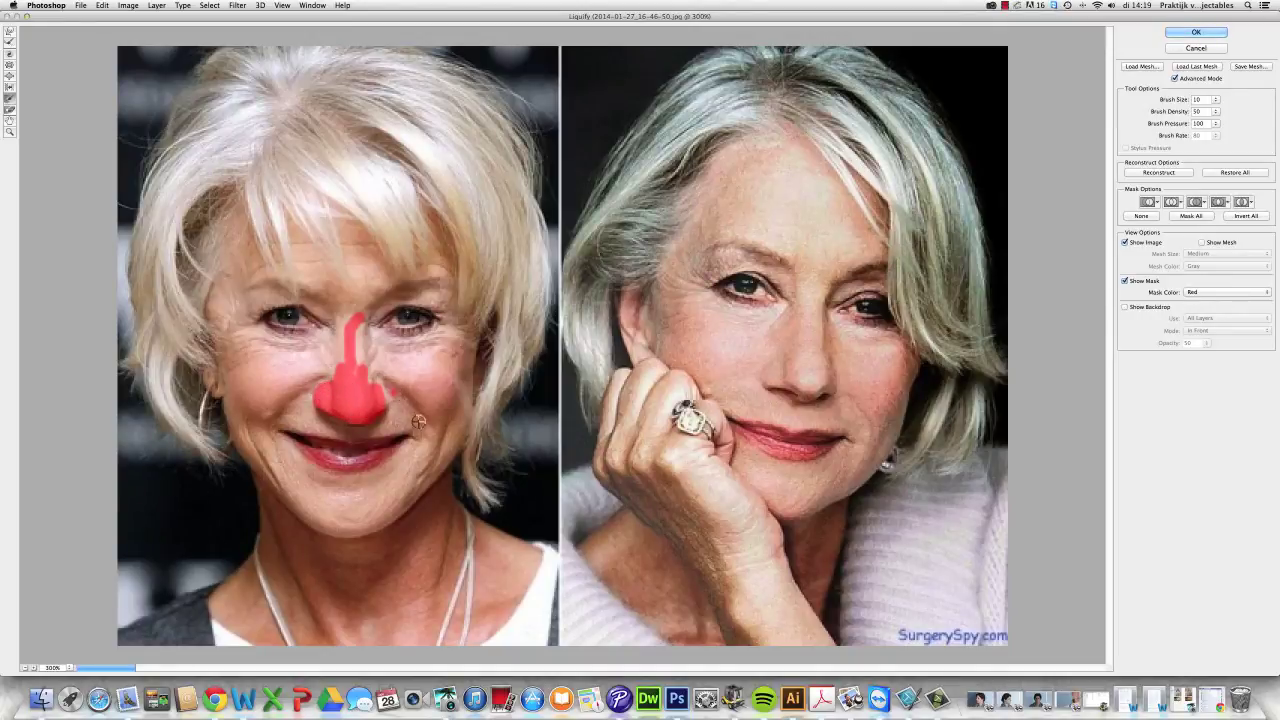
Thaw the frozen mask, rework the folds beside the left portrait's nose with Forward Warp and Bloat, and apply Liquify
click(9, 108)
click(10, 32)
click(9, 77)
click(1208, 34)
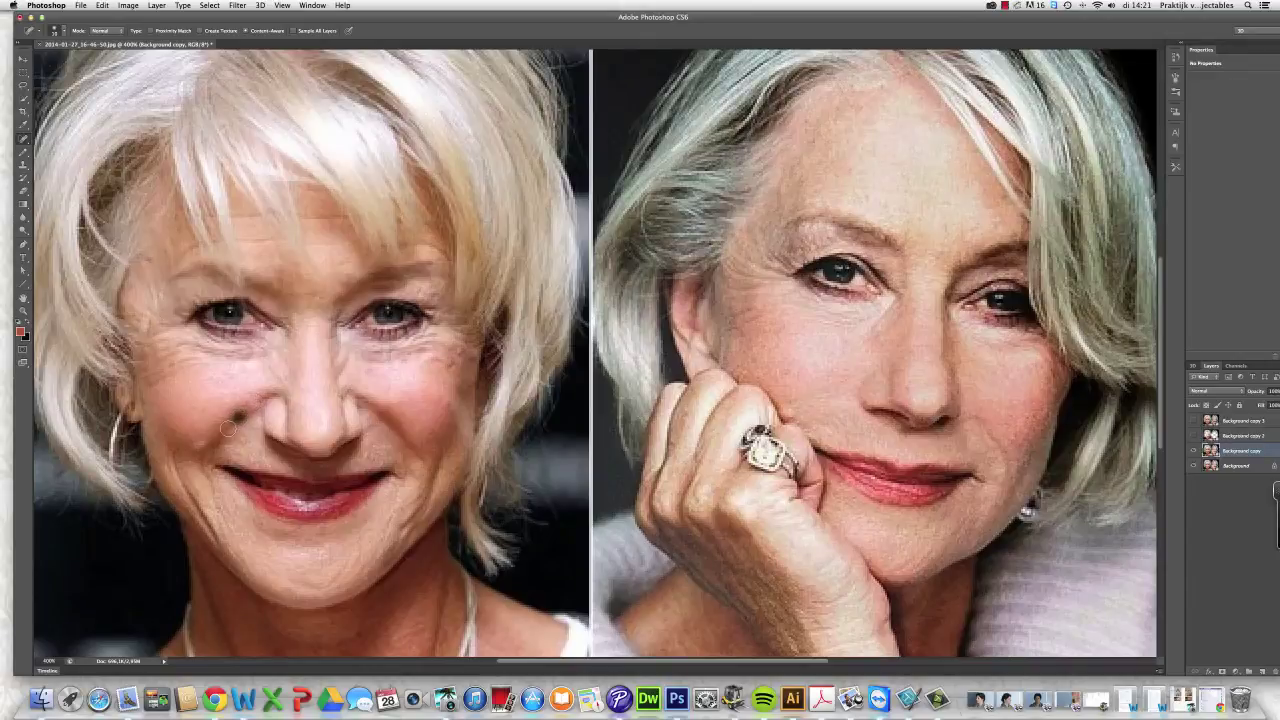
Retouch the smile folds on both sides of the left portrait's nose, adjusting the Spot Healing Brush size
click(233, 420)
click(394, 431)
click(415, 454)
click(64, 34)
drag(35, 61, 36, 62)
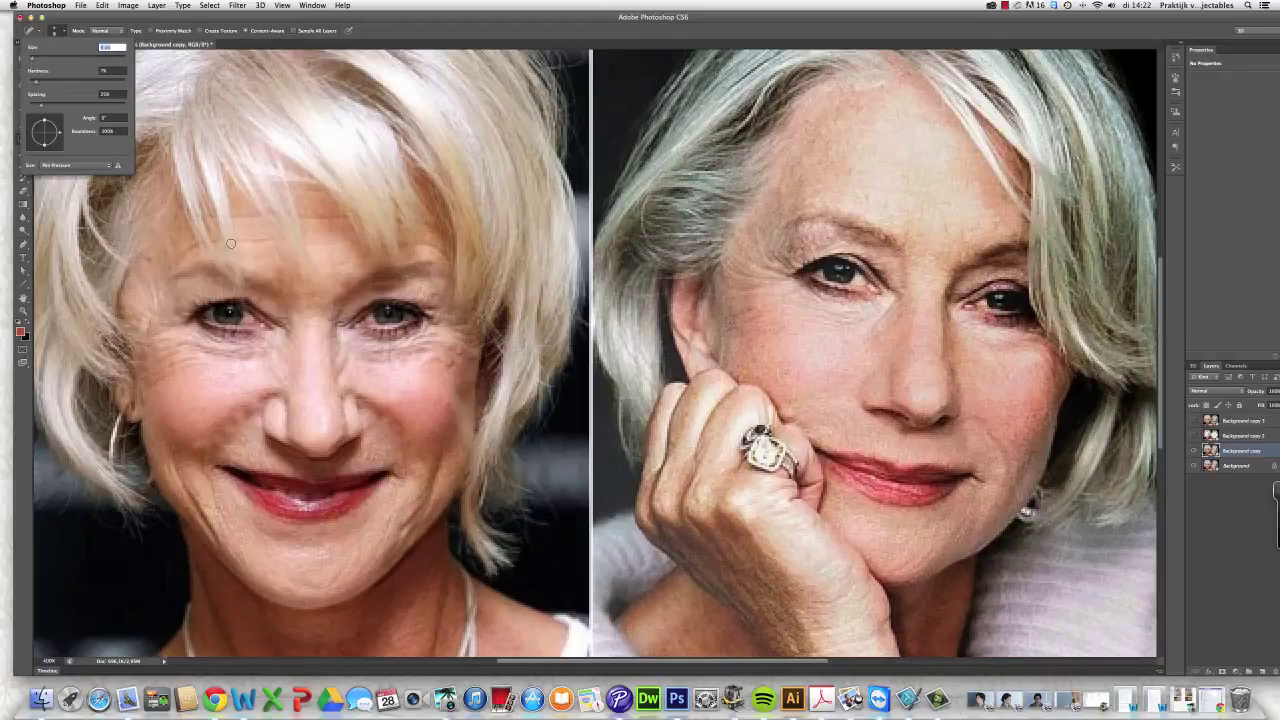
click(237, 427)
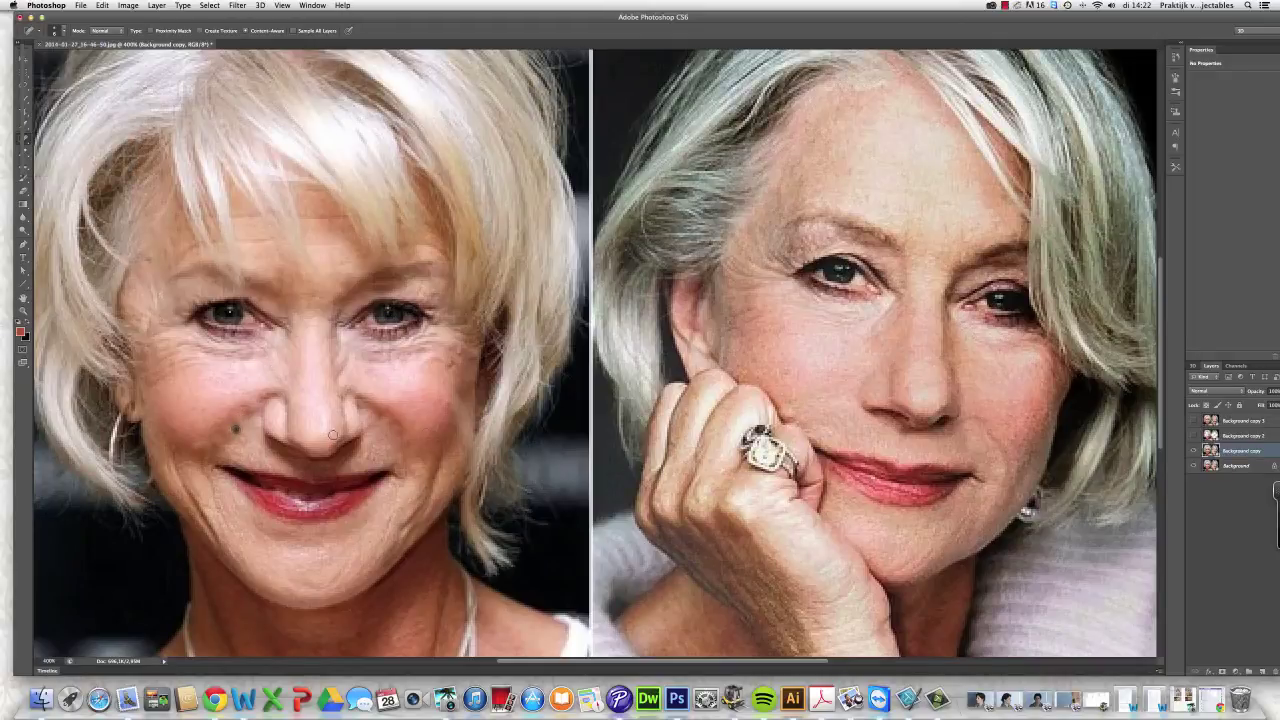
click(398, 418)
Reopen the layer in Liquify at 400% and bloat the smile fold beside the left portrait's nose
click(245, 7)
click(256, 84)
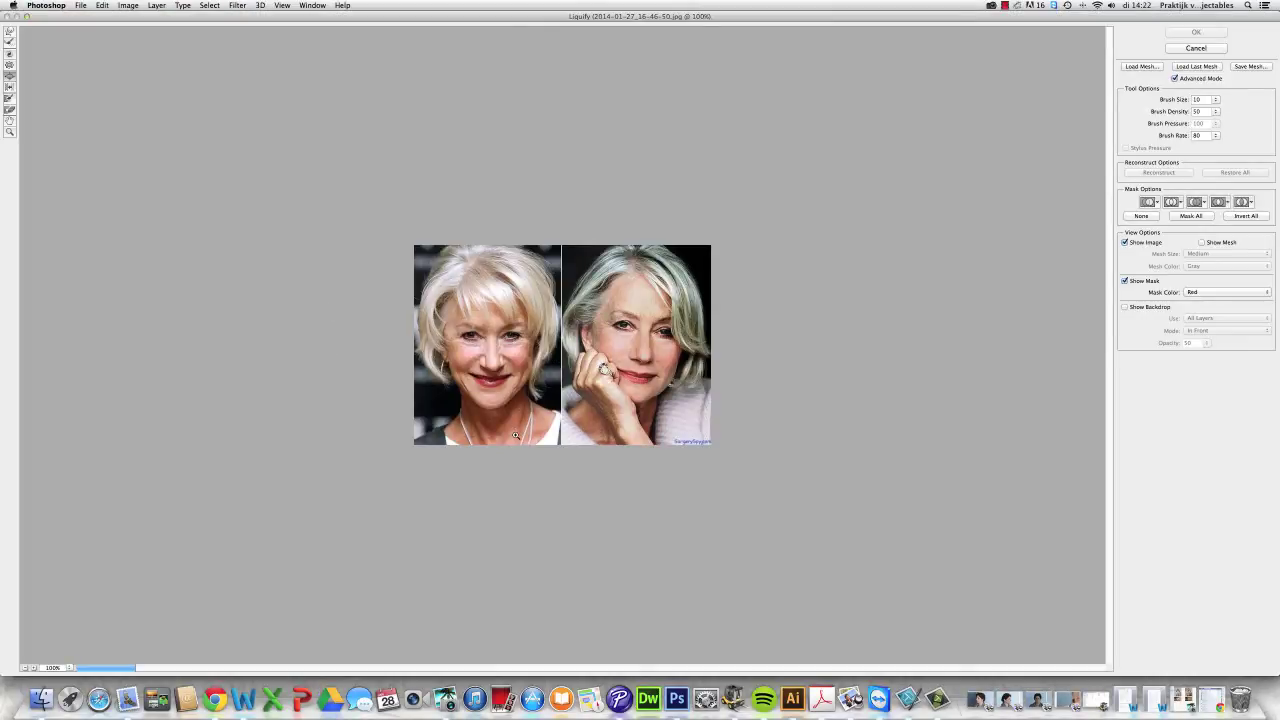
key(super+equal)
key(super+equal)
key(super+equal)
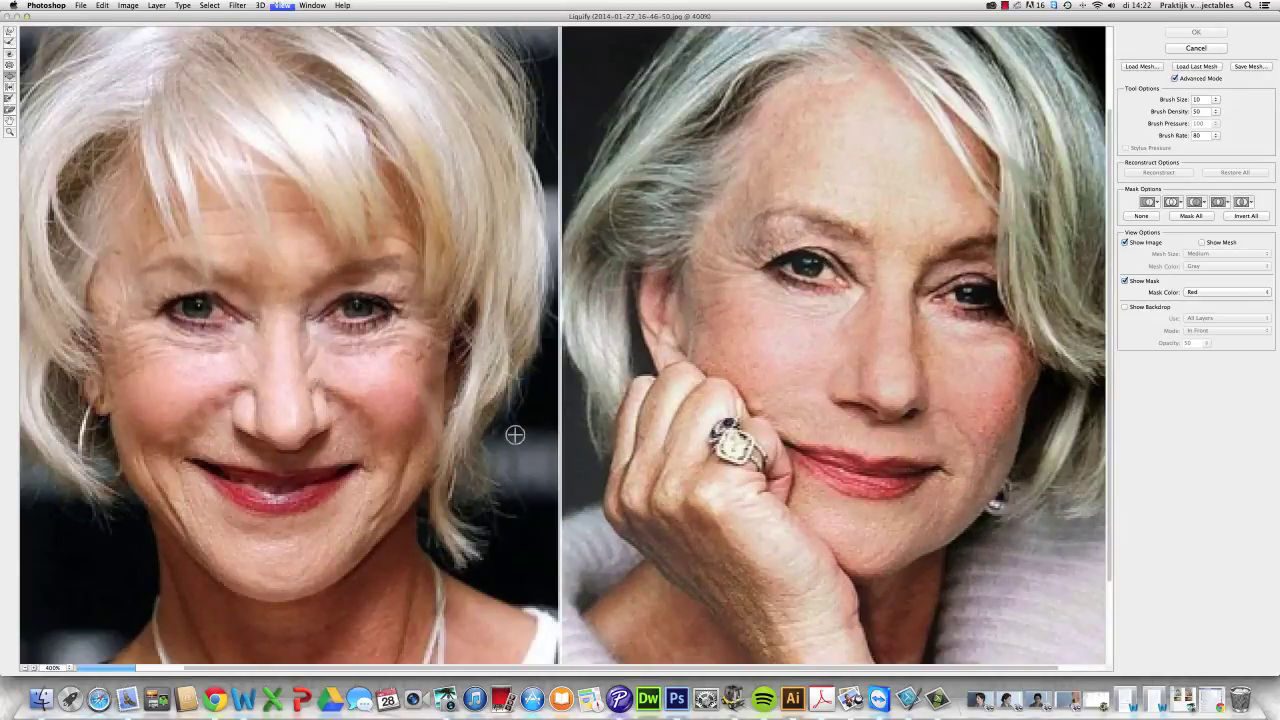
click(363, 405)
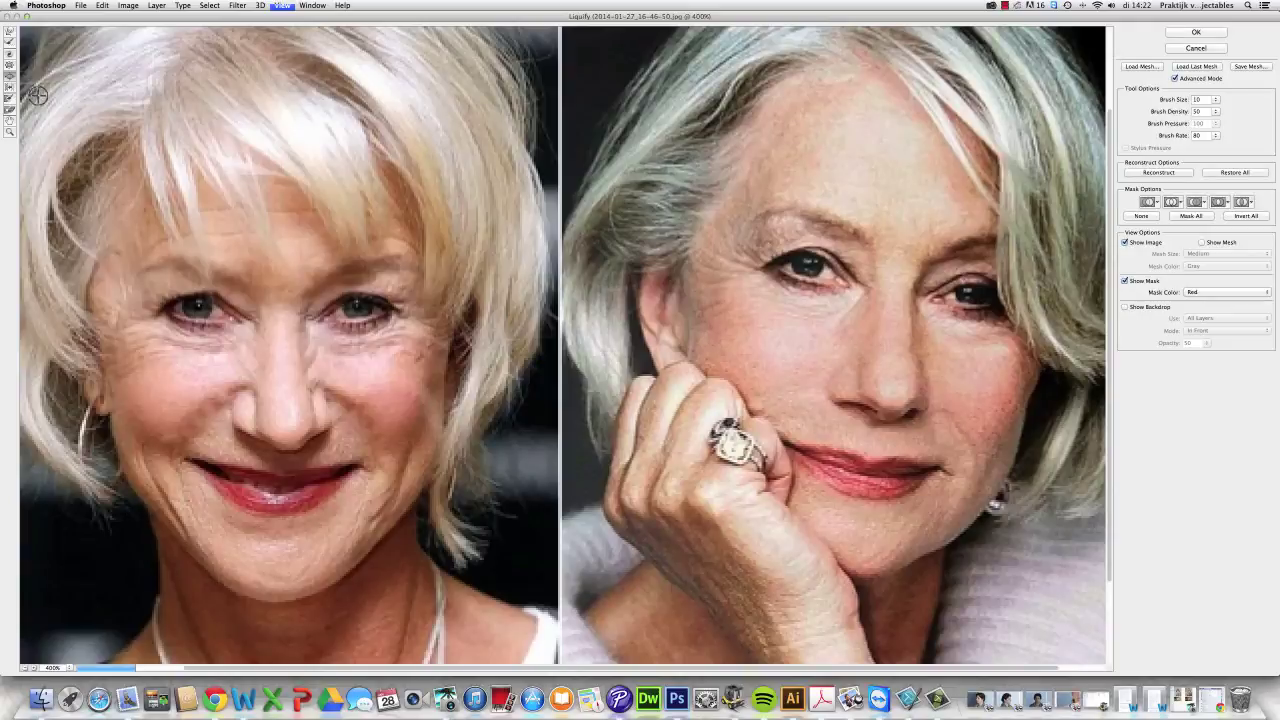
Reshape the left portrait's cheeks and smile folds with Forward Warp and apply Liquify
key(alt)
click(9, 33)
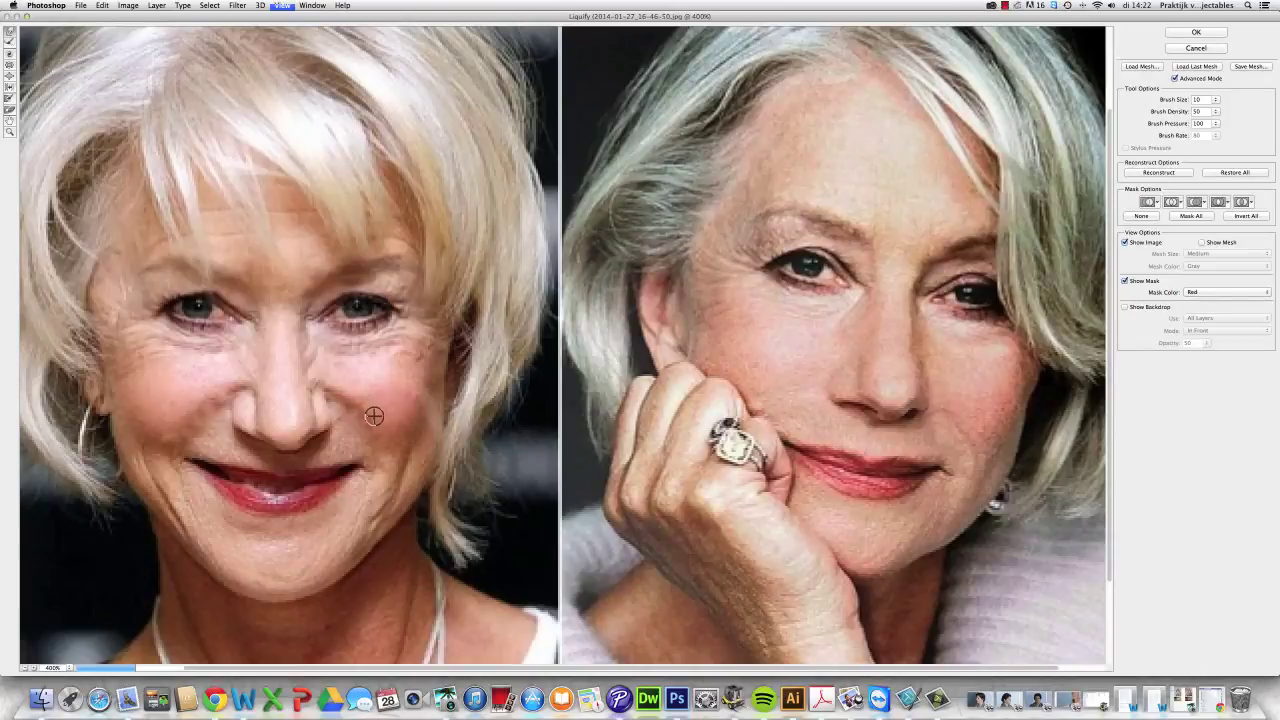
scroll(374, 416, down, 3)
scroll(364, 327, right, 2)
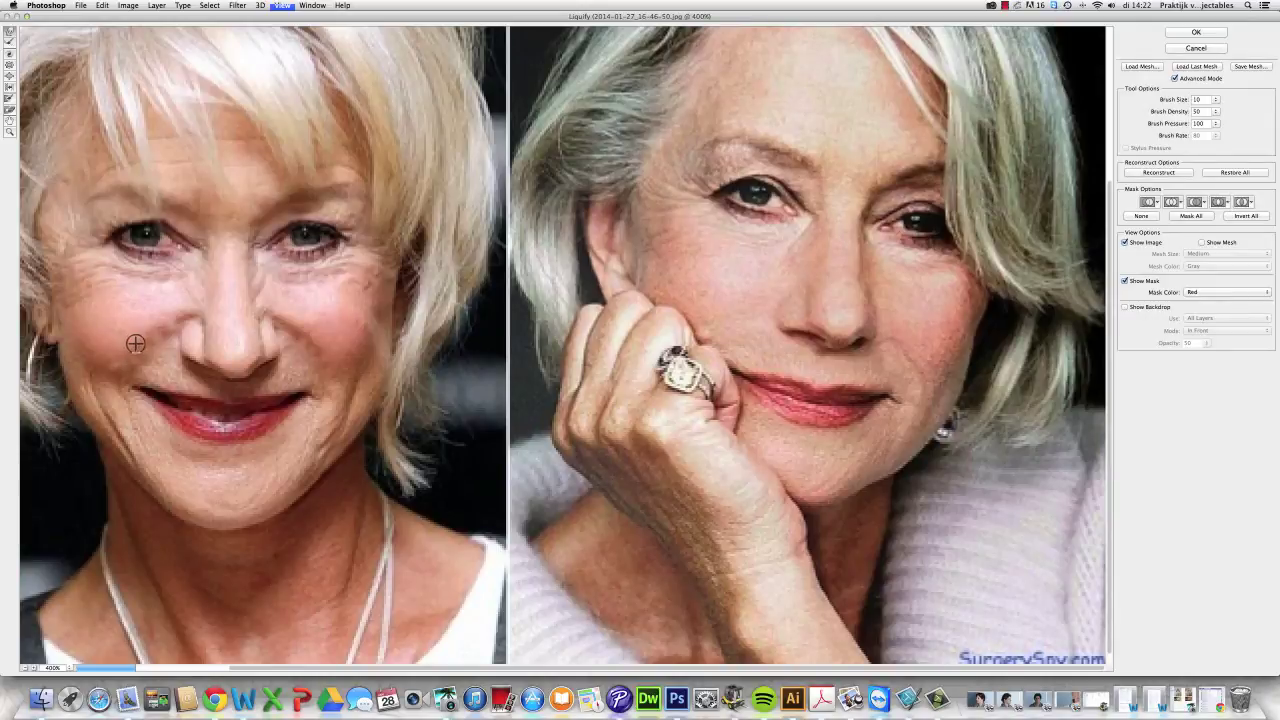
scroll(128, 345, up, 3)
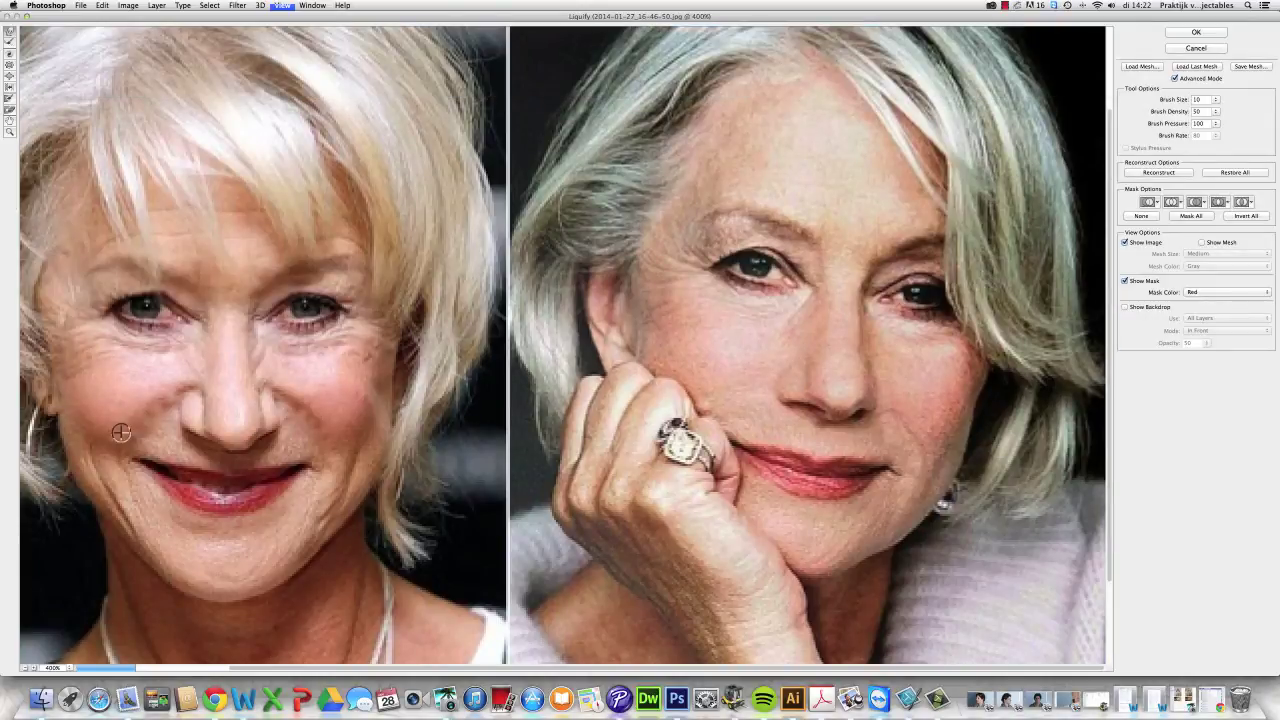
scroll(120, 432, down, 3)
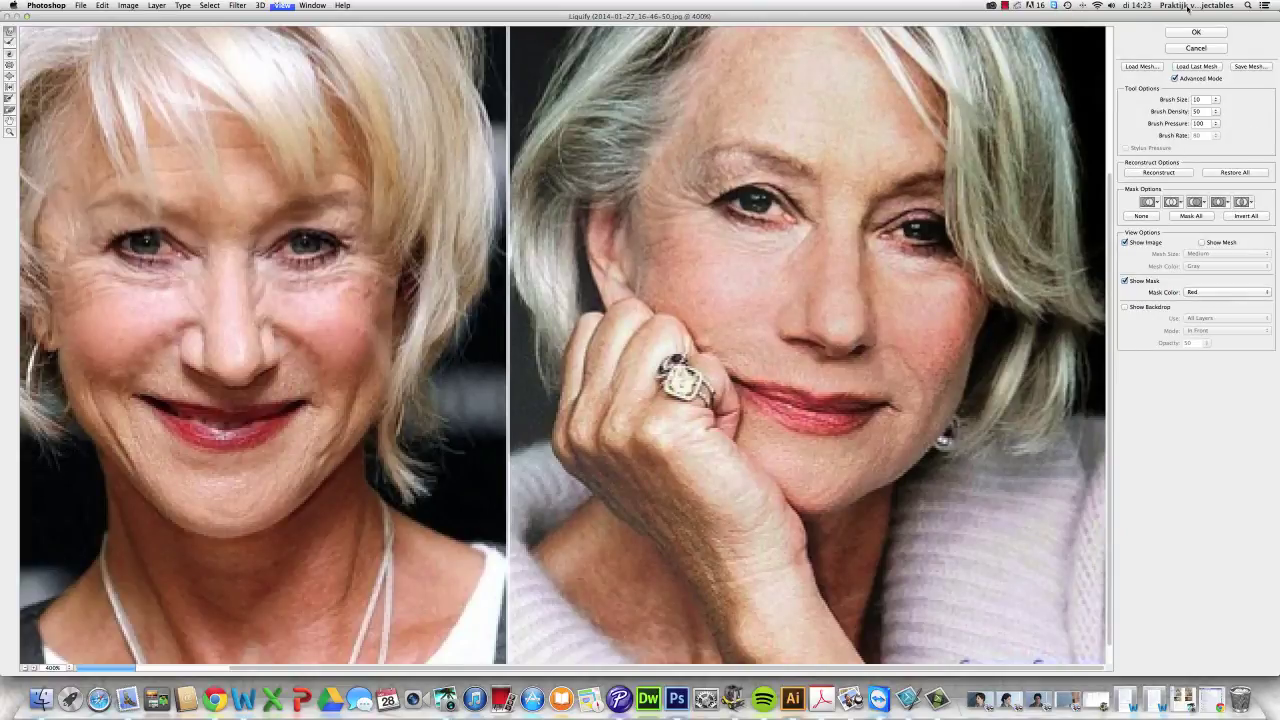
click(1197, 32)
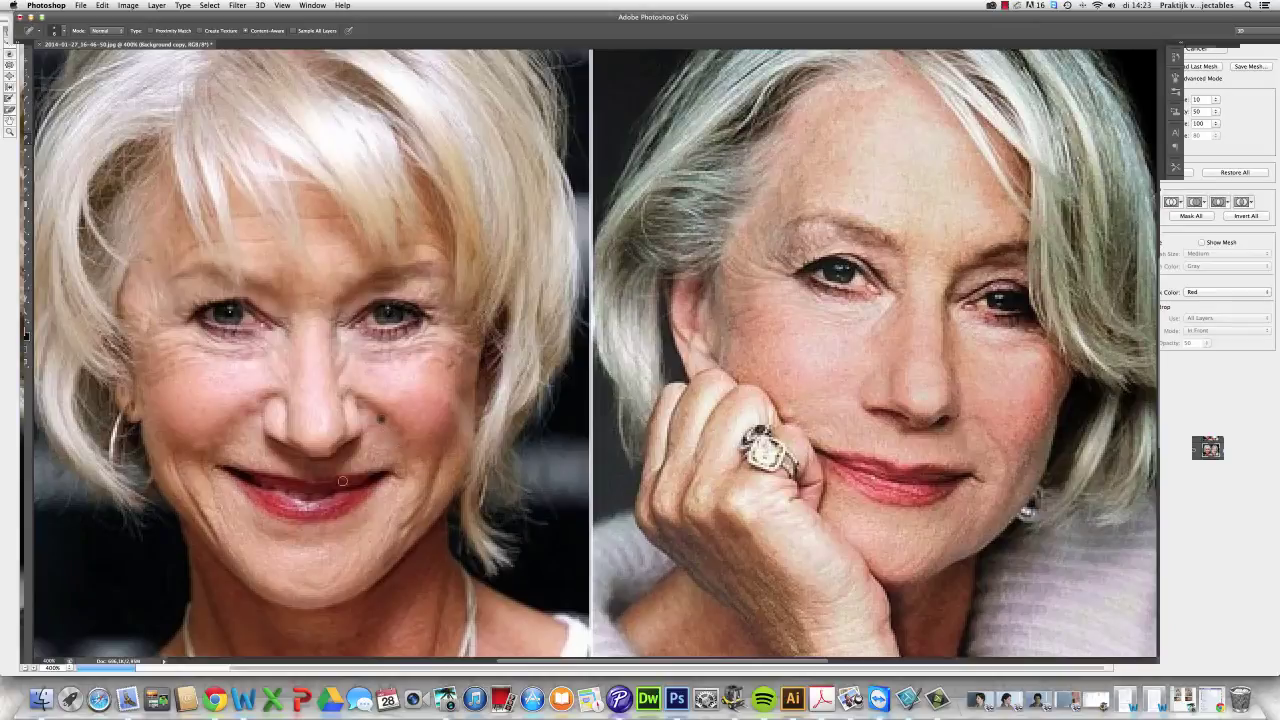
Spot-heal the skin at the outer edge of the left portrait's cheek
scroll(252, 458, down, 5)
scroll(256, 468, up, 1)
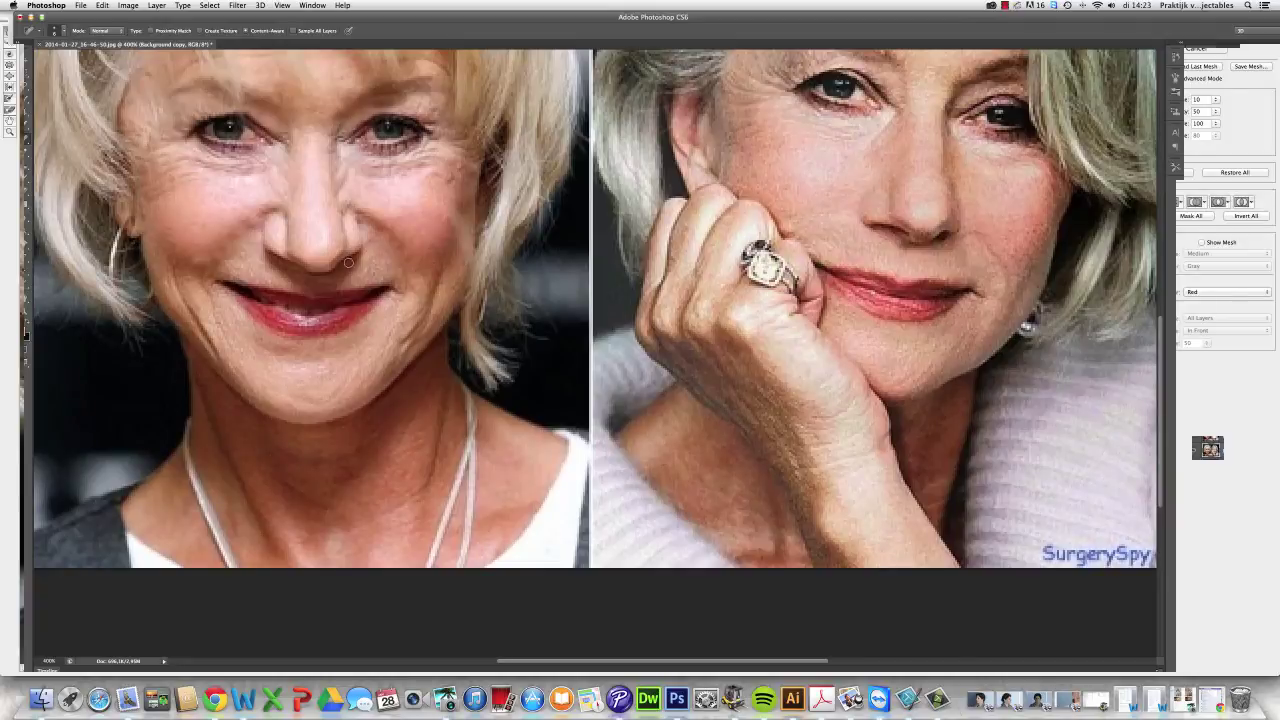
click(460, 206)
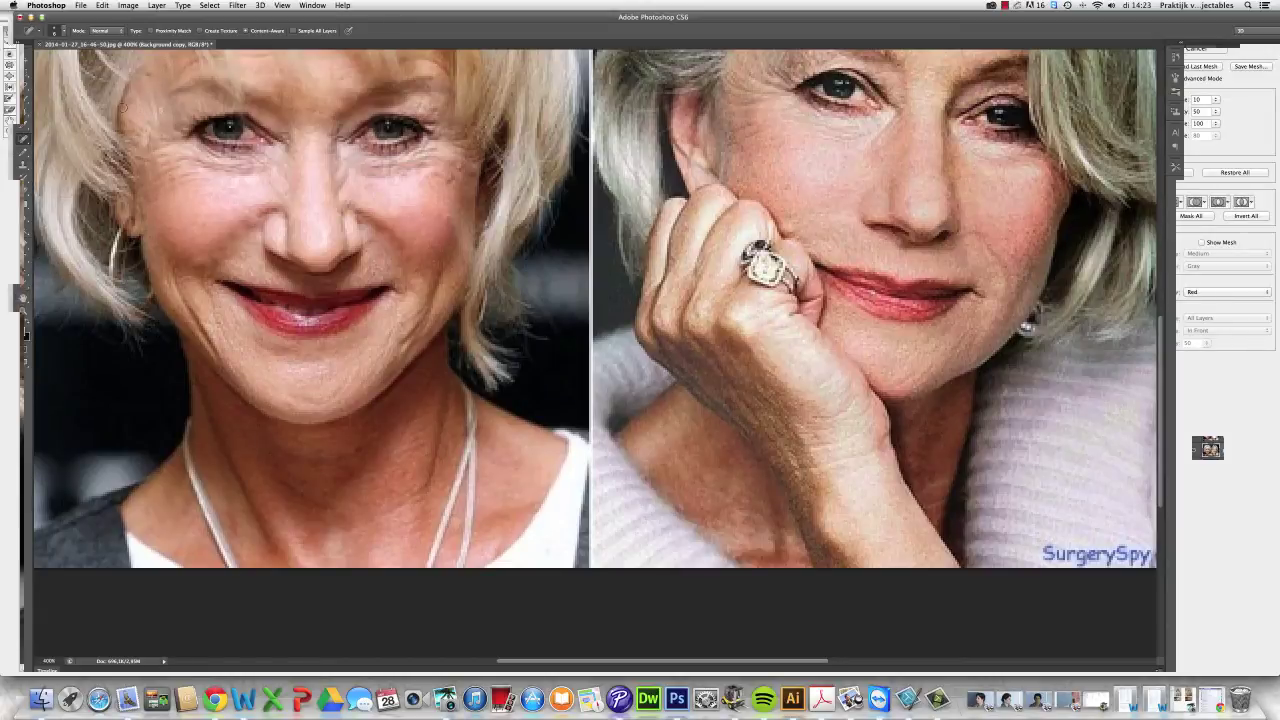
Sample the skin above the left portrait's eyebrow as the Clone Stamp source
click(23, 152)
click(23, 138)
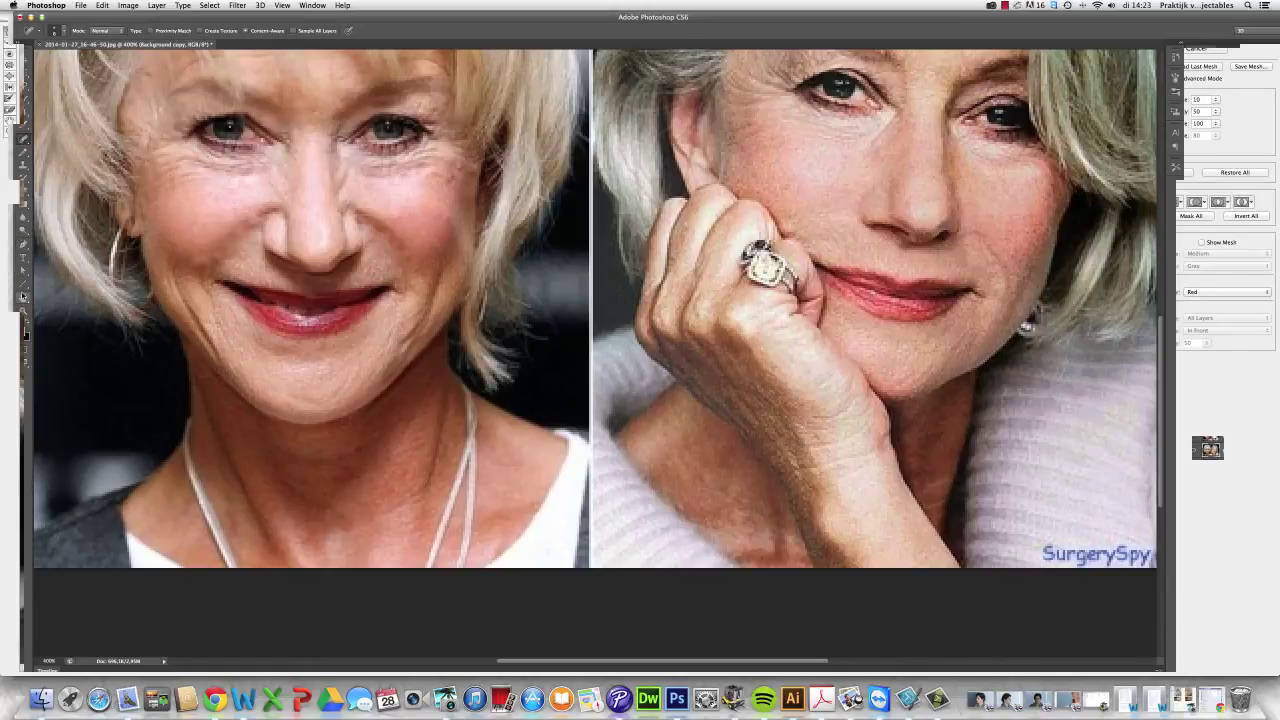
click(23, 164)
click(68, 163)
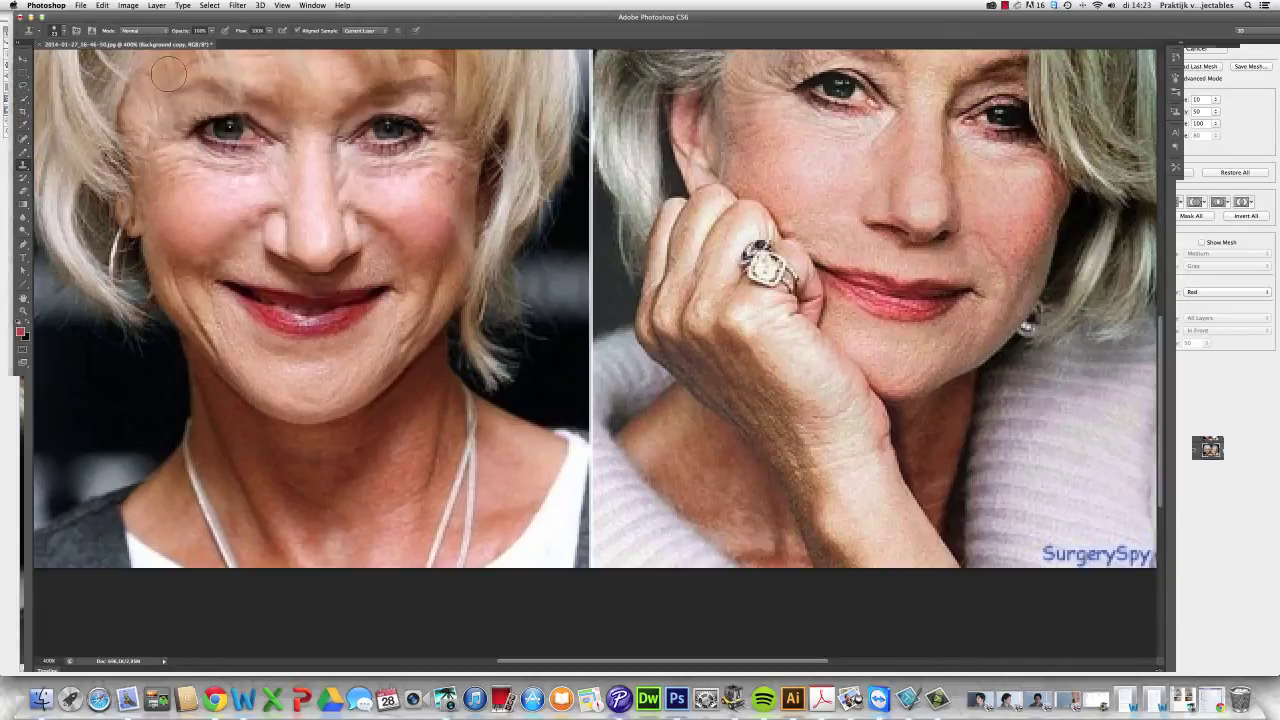
key(alt)
alt+click(168, 73)
Try to erase the retouching at the left portrait's temple with a resized Eraser, and undo the stroke
click(24, 191)
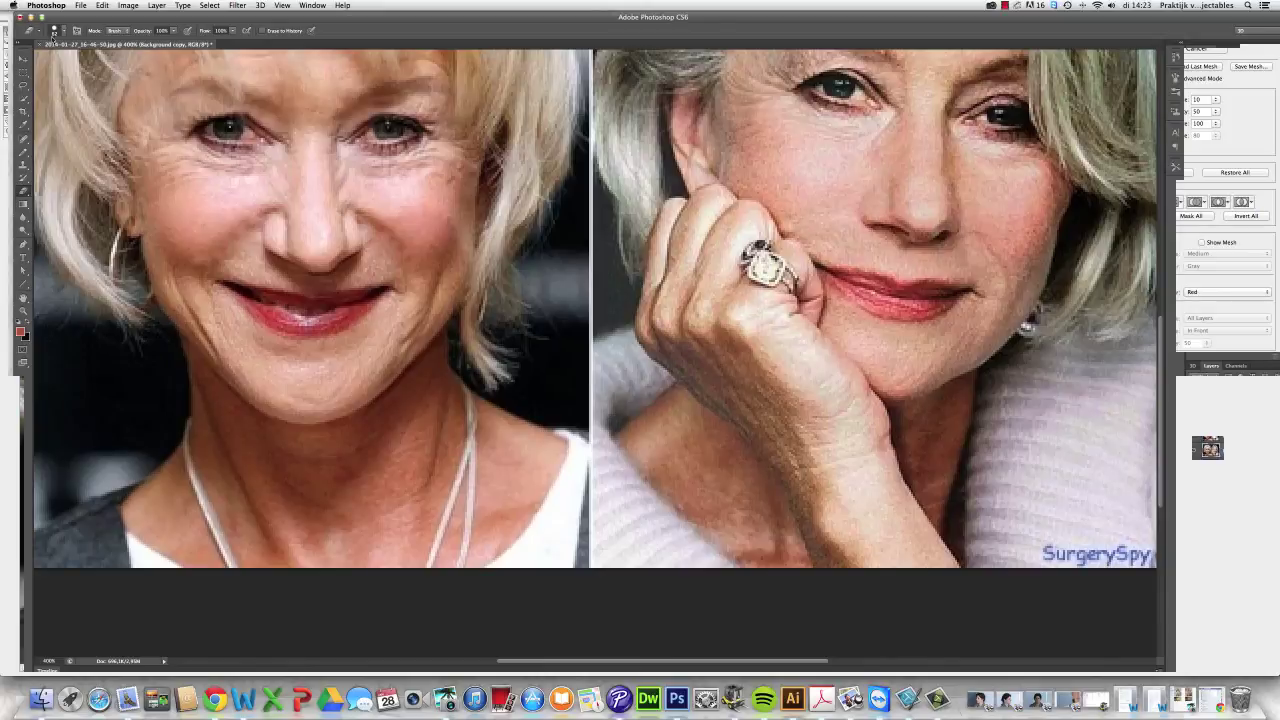
click(63, 33)
click(42, 60)
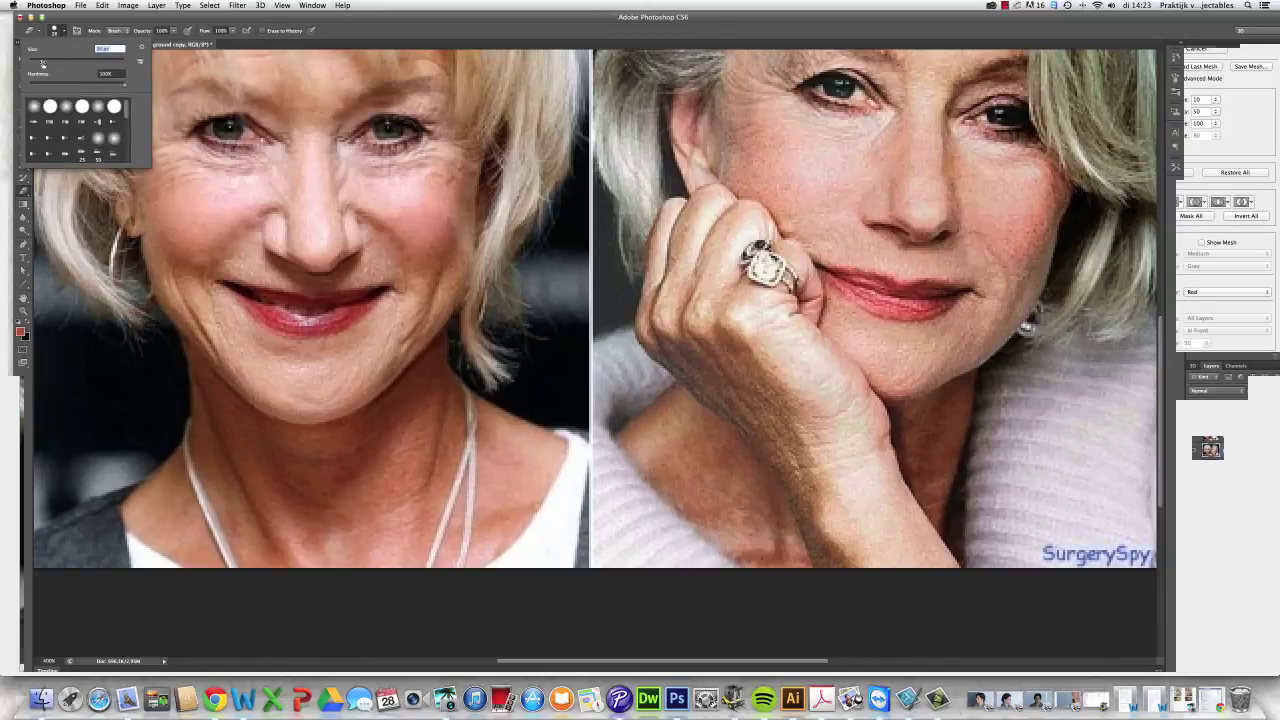
click(92, 620)
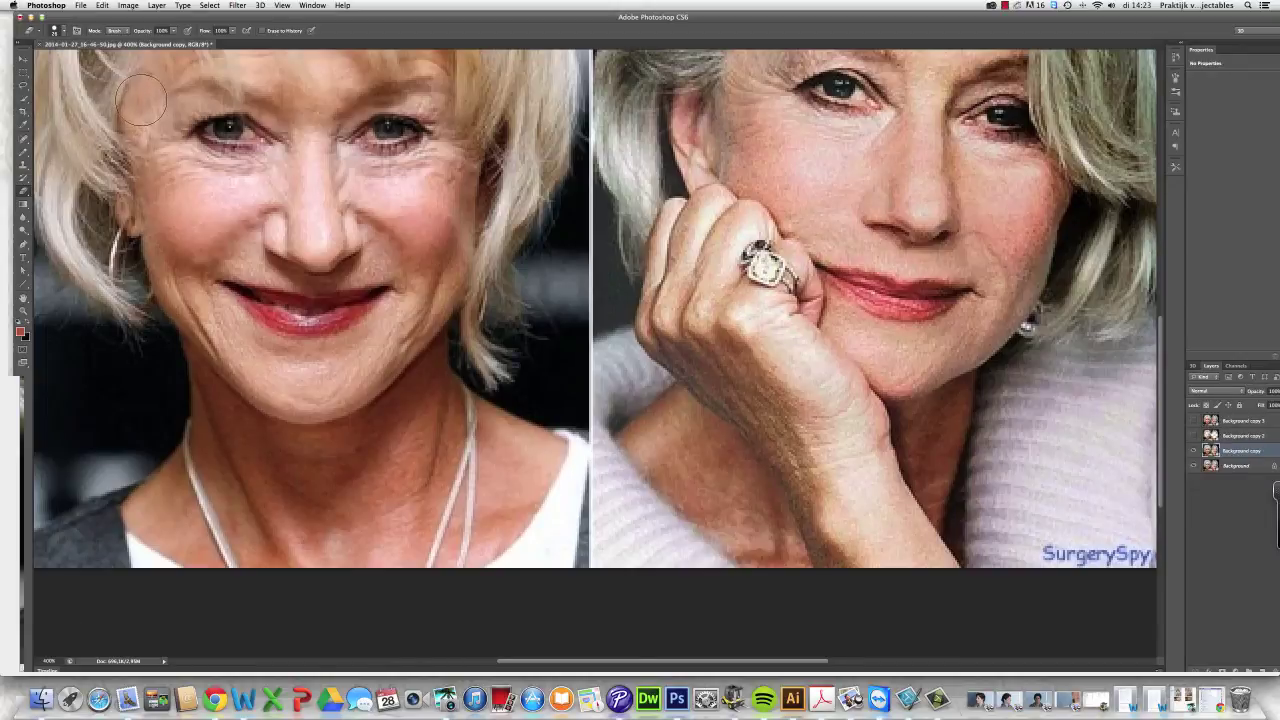
click(65, 33)
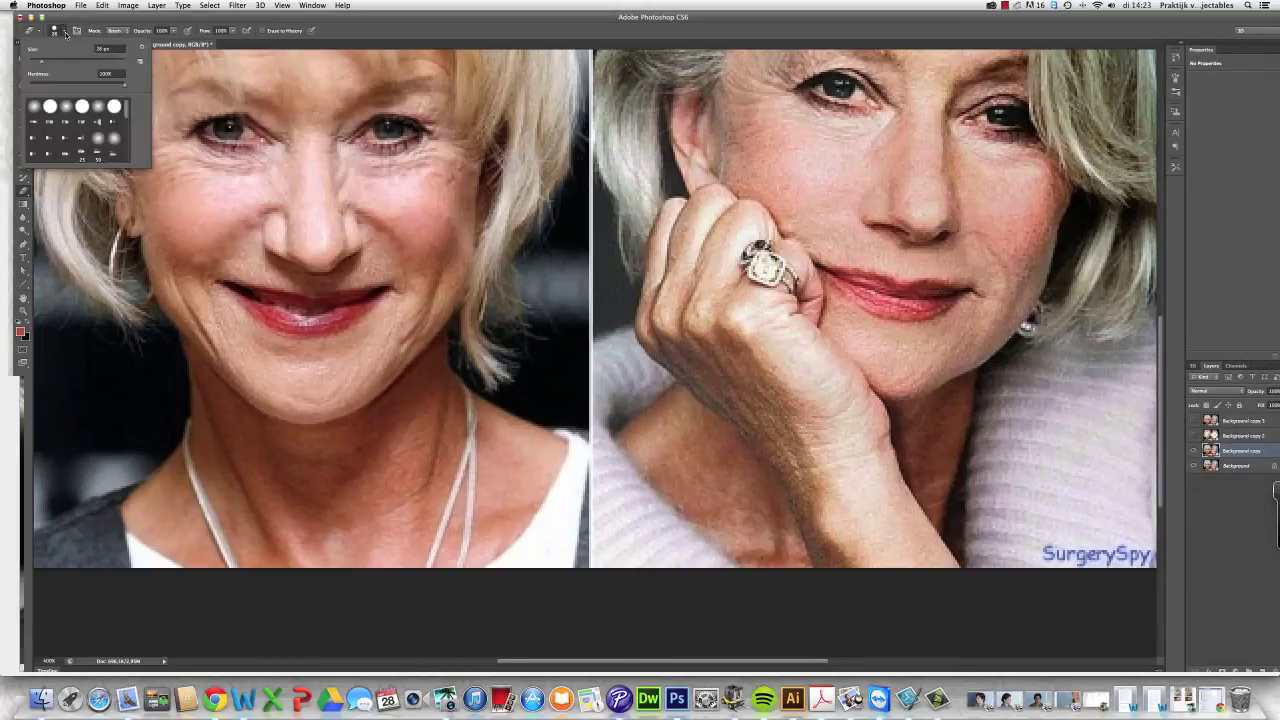
click(41, 63)
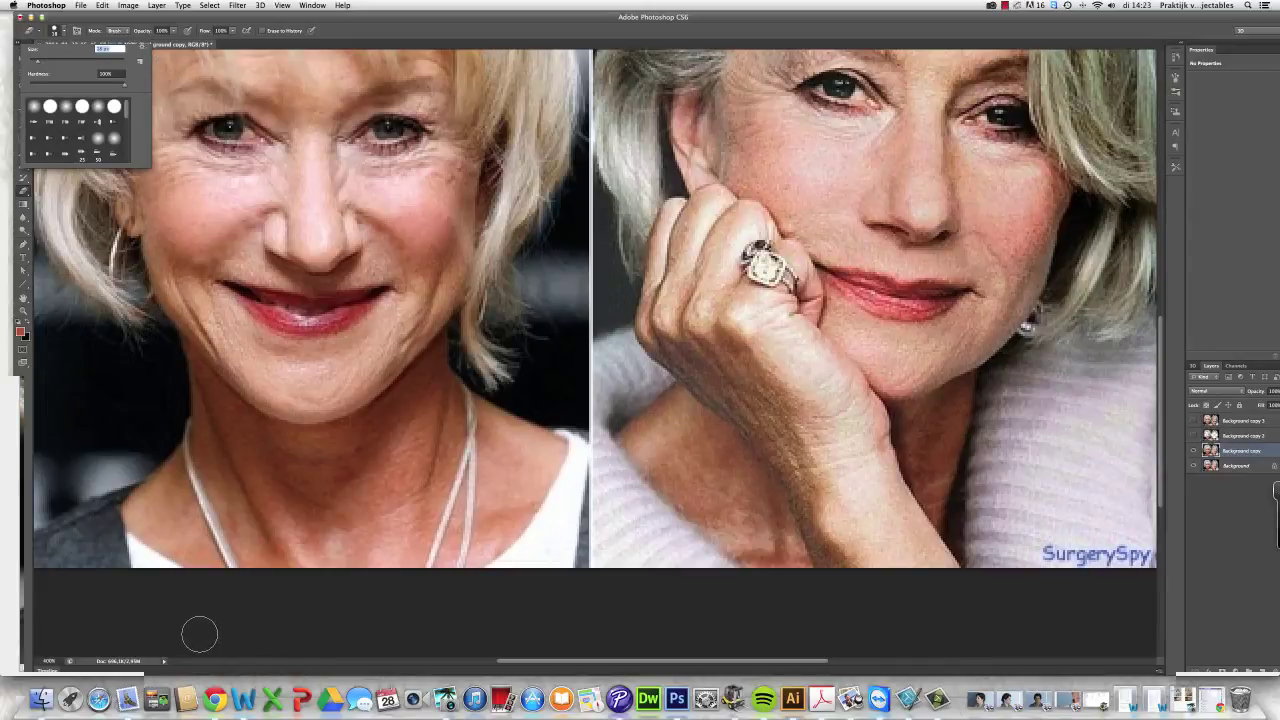
click(143, 116)
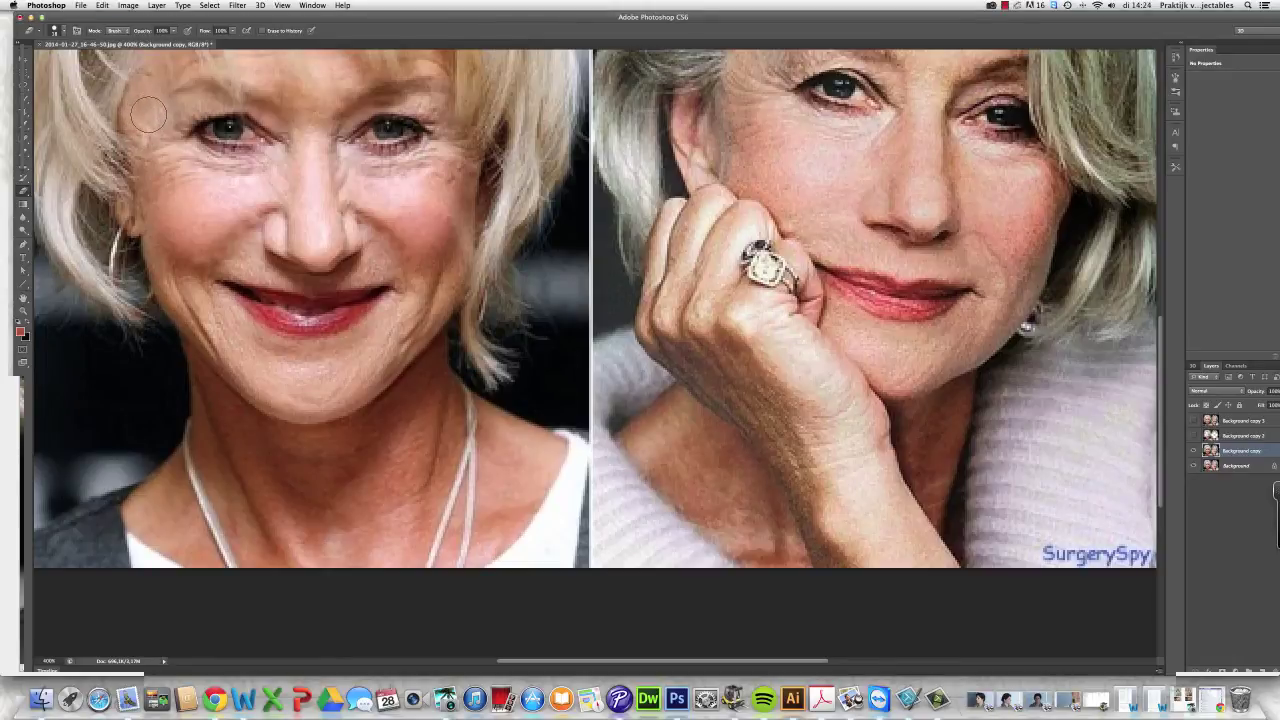
key(super+z)
Duplicate the Background copy 3 layer as Background copy 4
key(super+minus)
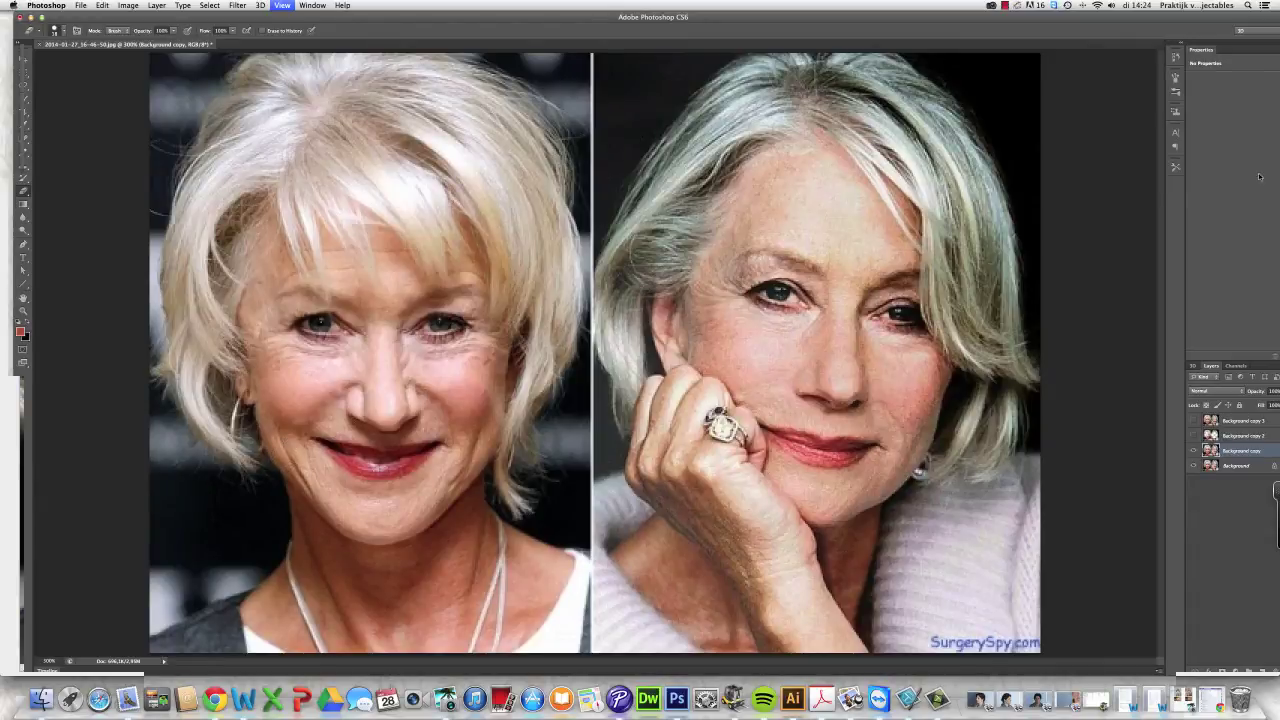
click(22, 141)
key(j)
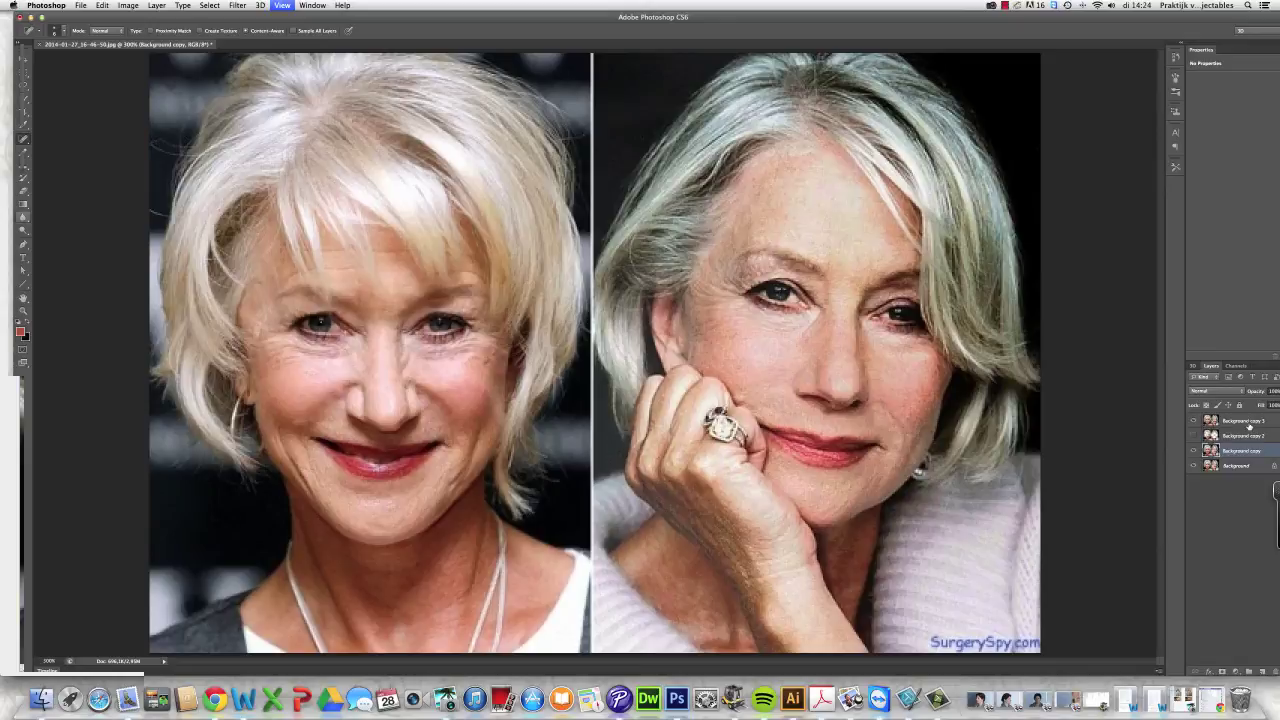
right_click(1248, 427)
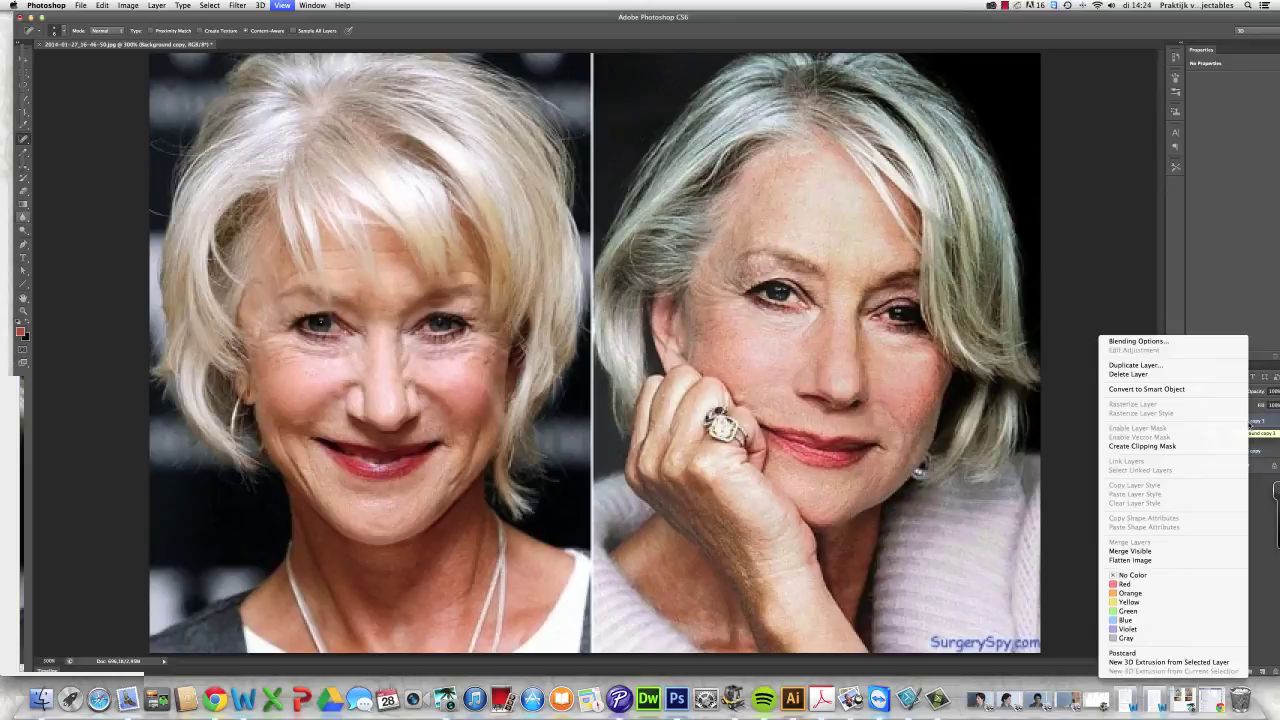
click(1158, 367)
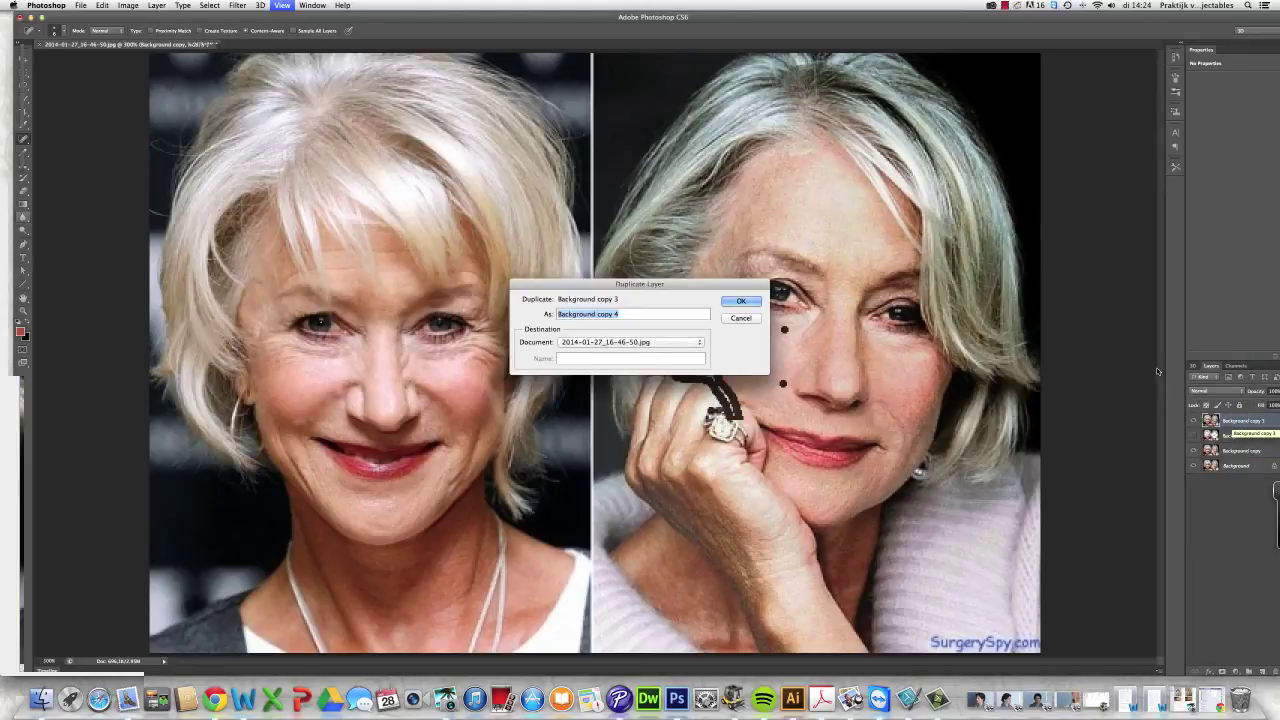
click(741, 301)
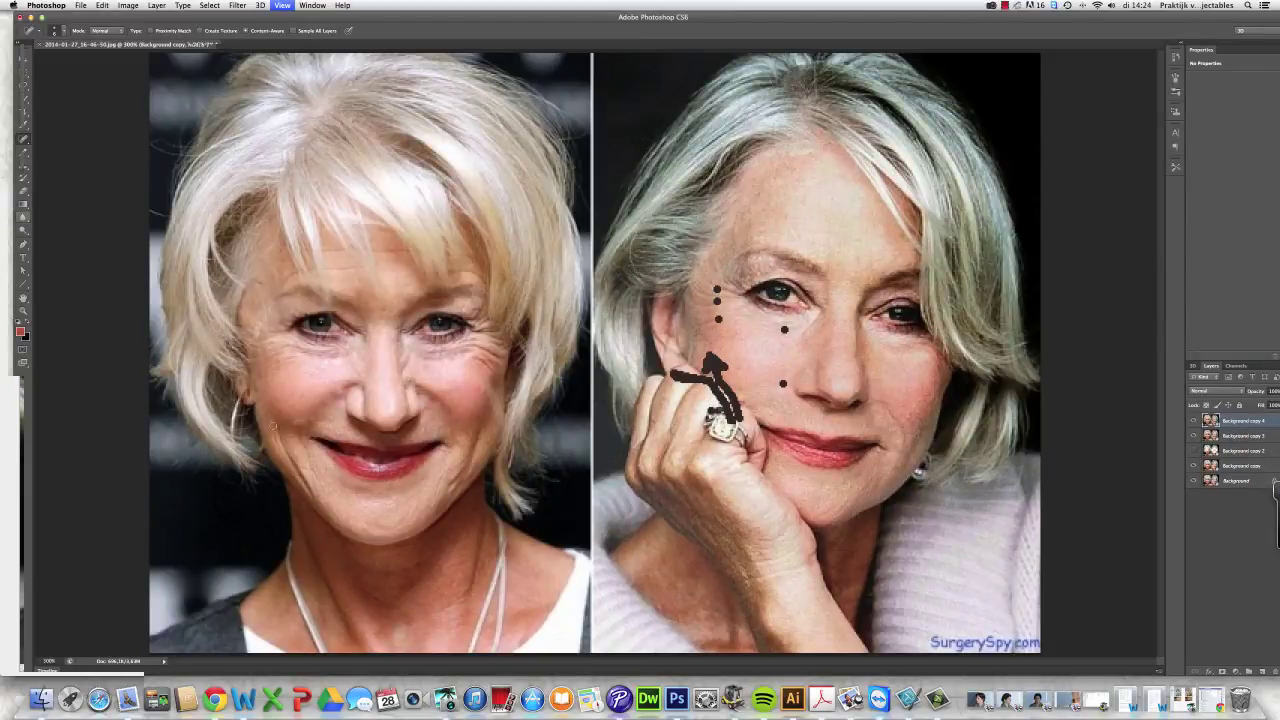
Shade the lower cheek and jowl area on both sides of the left portrait with red freehand strokes
click(24, 153)
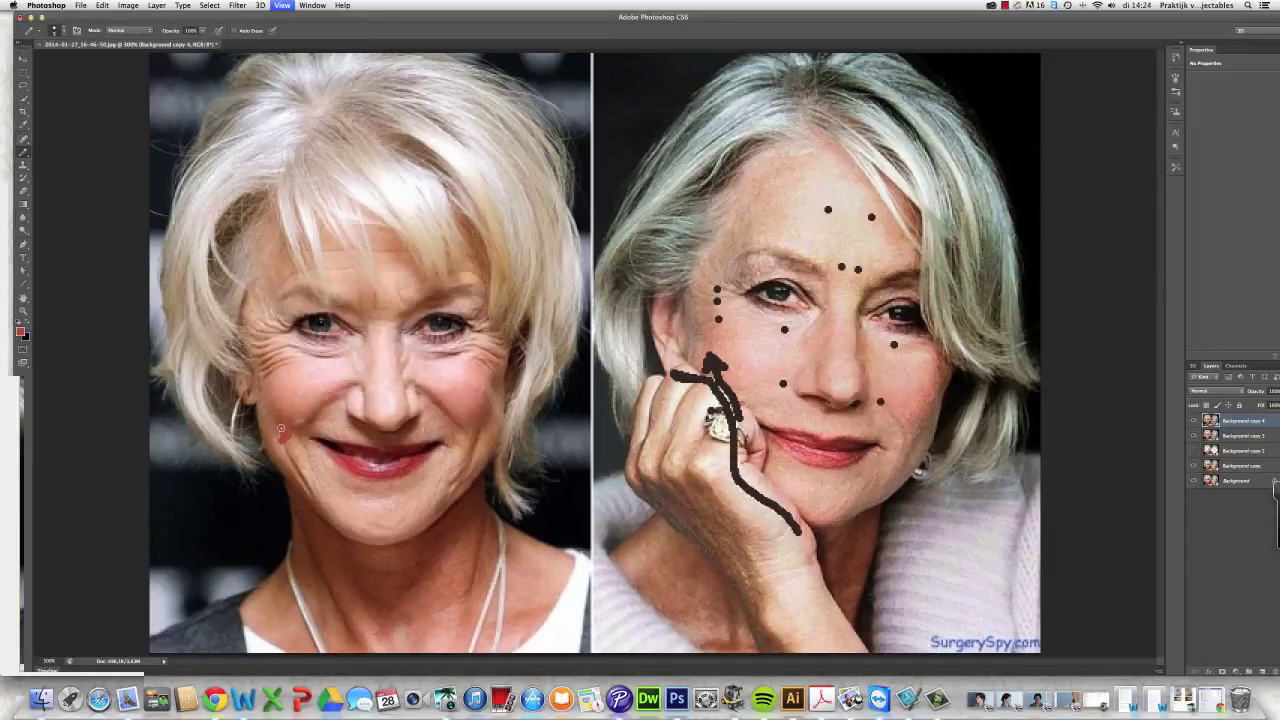
mouse_move(270, 424)
mouse_down()
mouse_move(300, 450)
mouse_move(298, 472)
mouse_up()
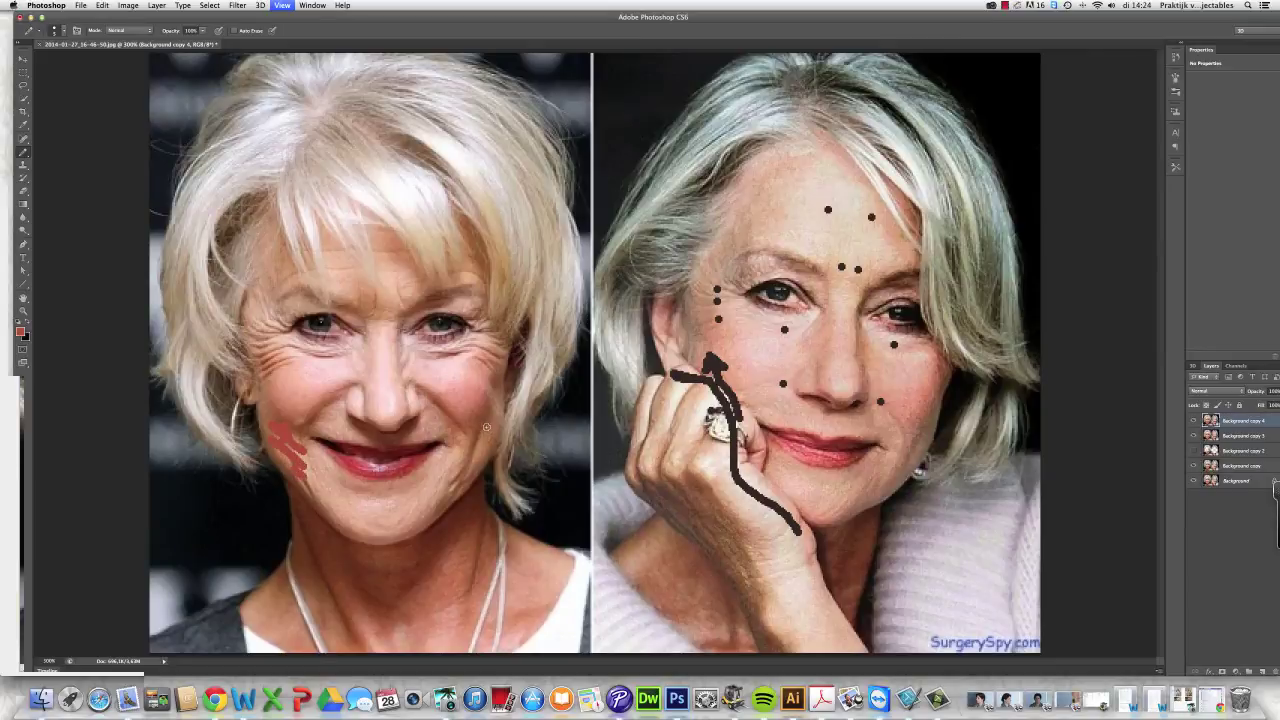
mouse_move(488, 426)
mouse_down()
mouse_move(459, 449)
mouse_move(468, 462)
mouse_up()
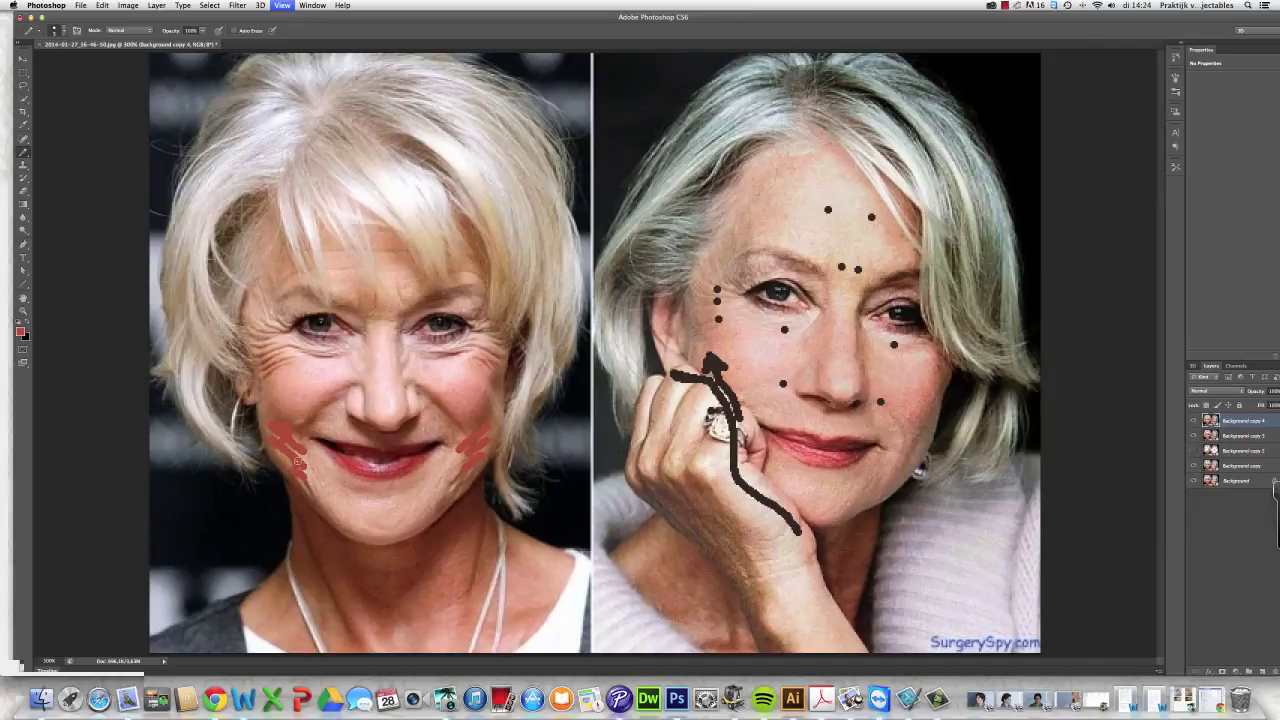
drag(265, 411, 272, 425)
Hide Background copy 4, select Background copy, and toggle the Background copy 3 layer's visibility to compare the face before and after retouching
click(1194, 422)
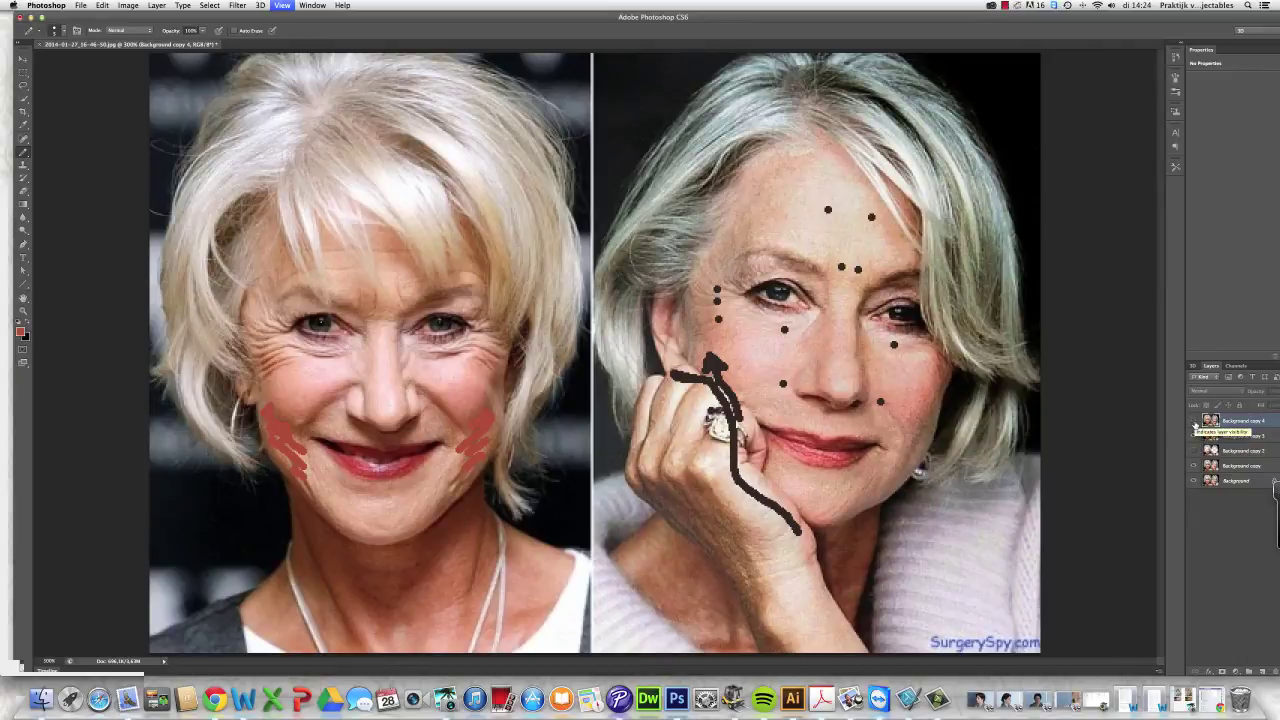
click(1220, 467)
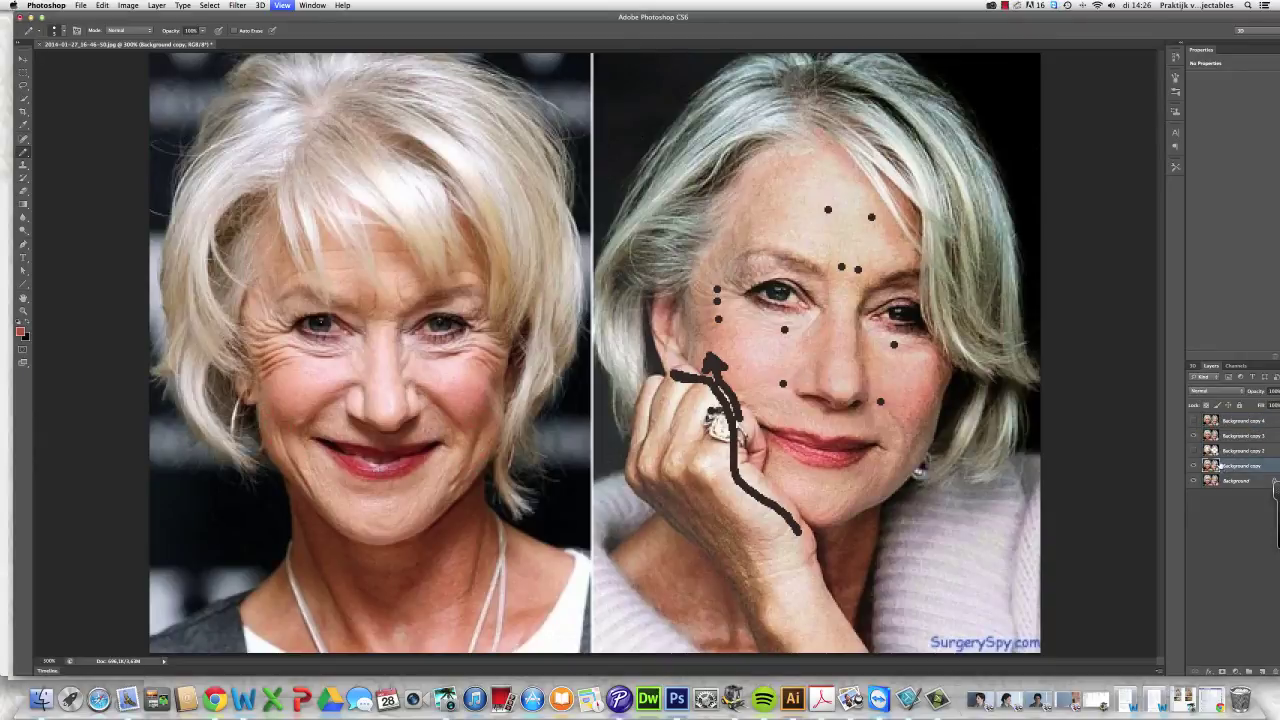
click(1196, 437)
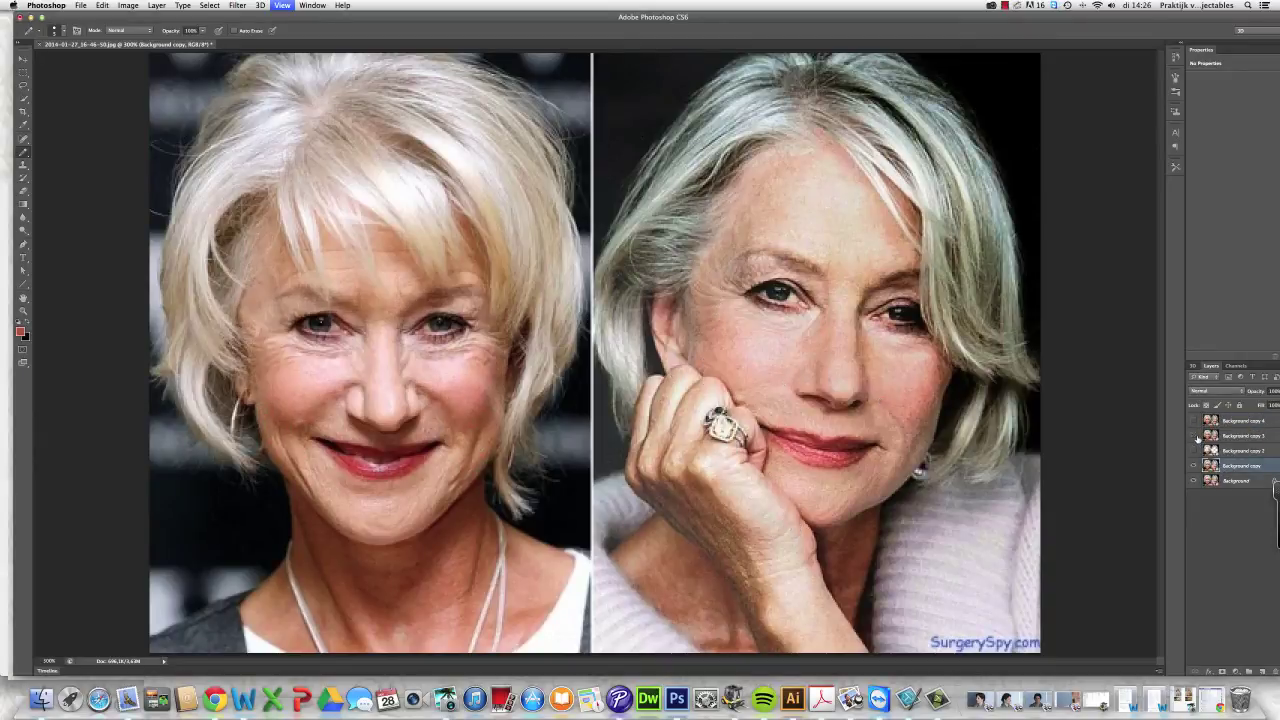
click(1196, 437)
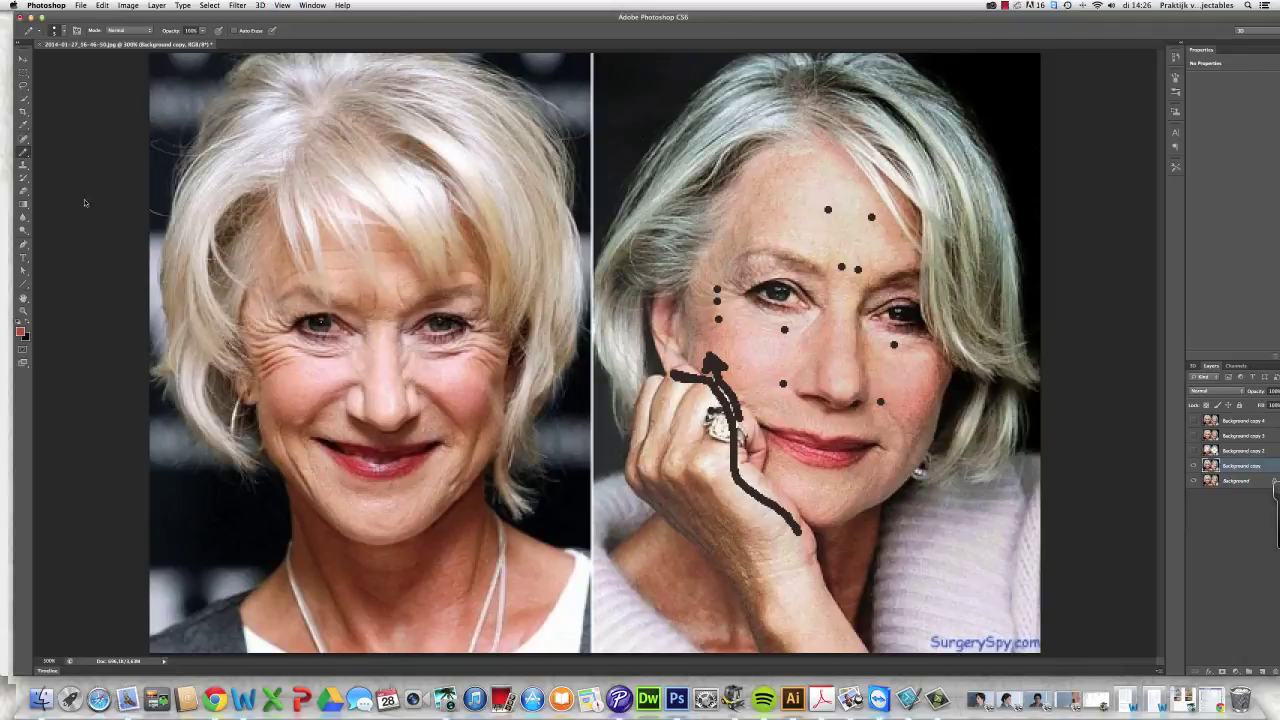
Open the Background copy layer in Liquify and apply the Bloat tool at brush size 10 to the left portrait's lower cheek
click(23, 138)
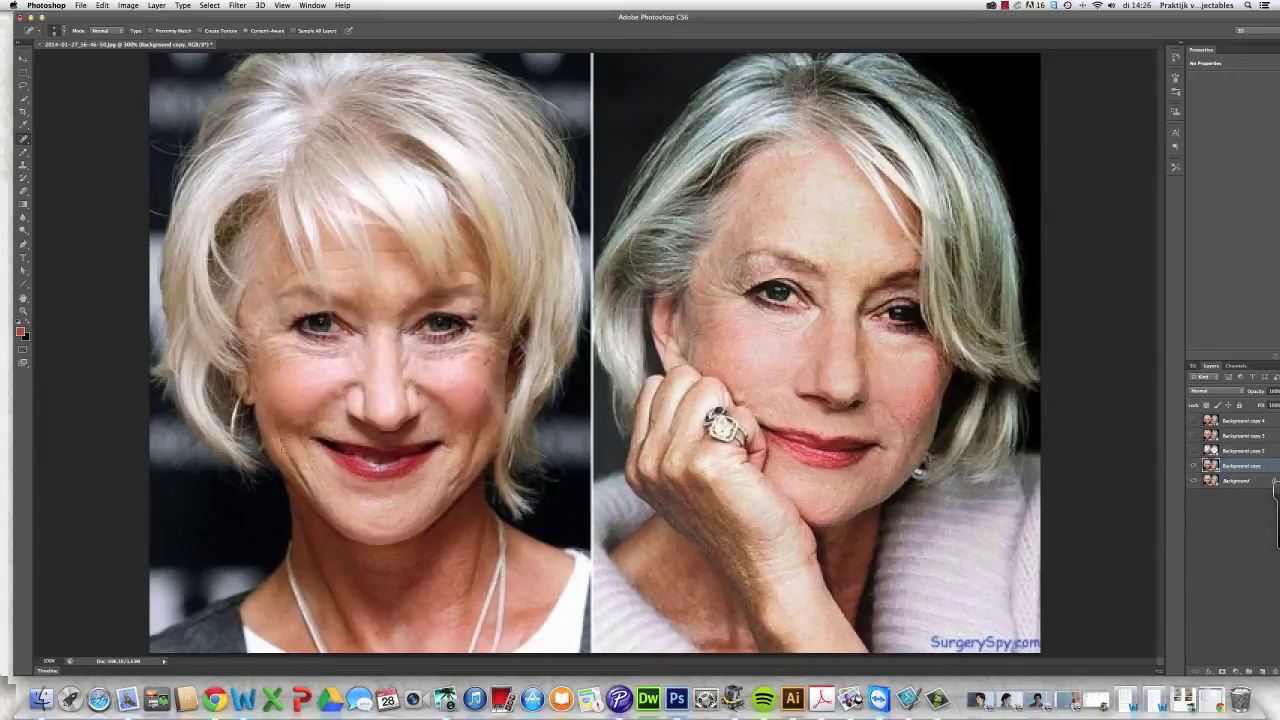
click(237, 5)
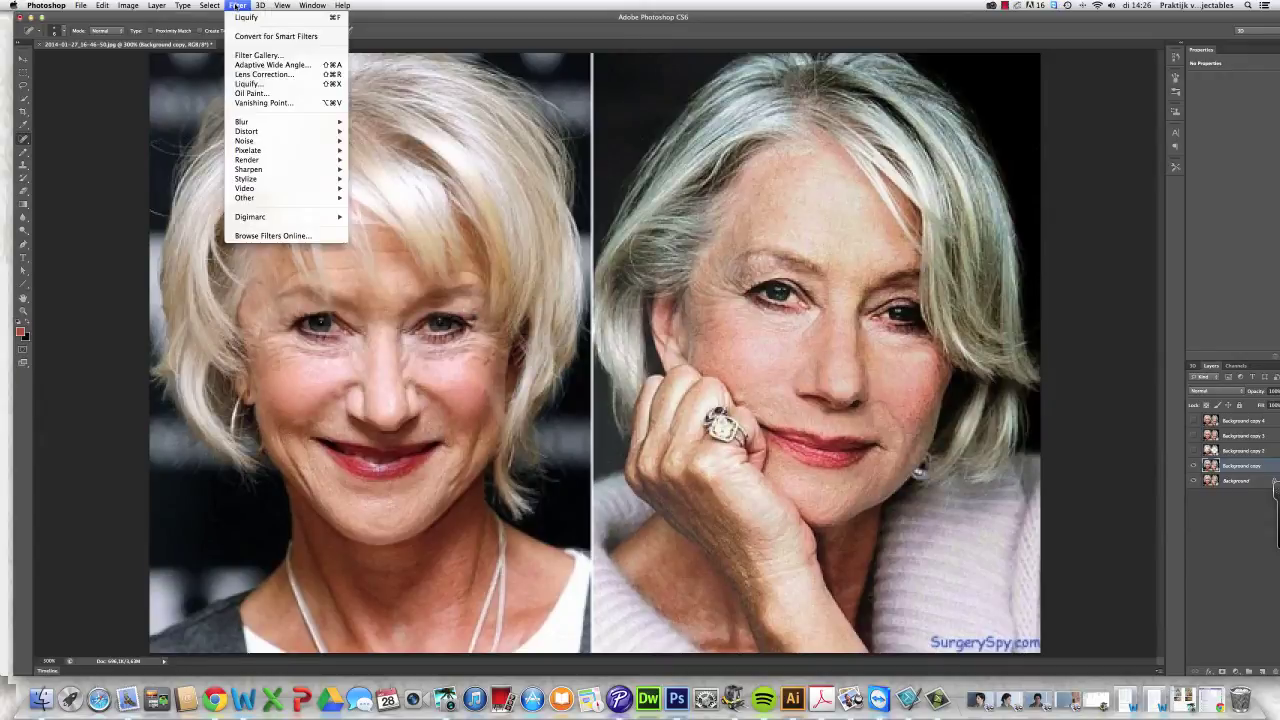
click(272, 84)
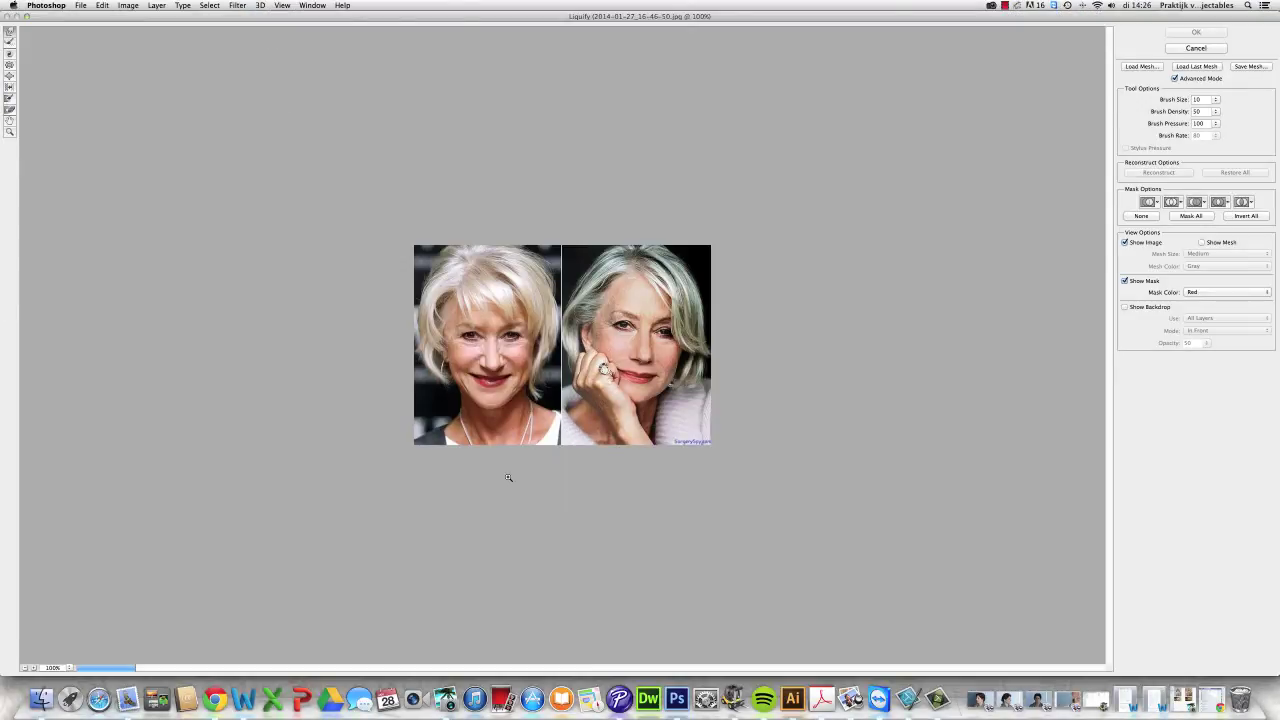
key(super+equal)
key(super+equal)
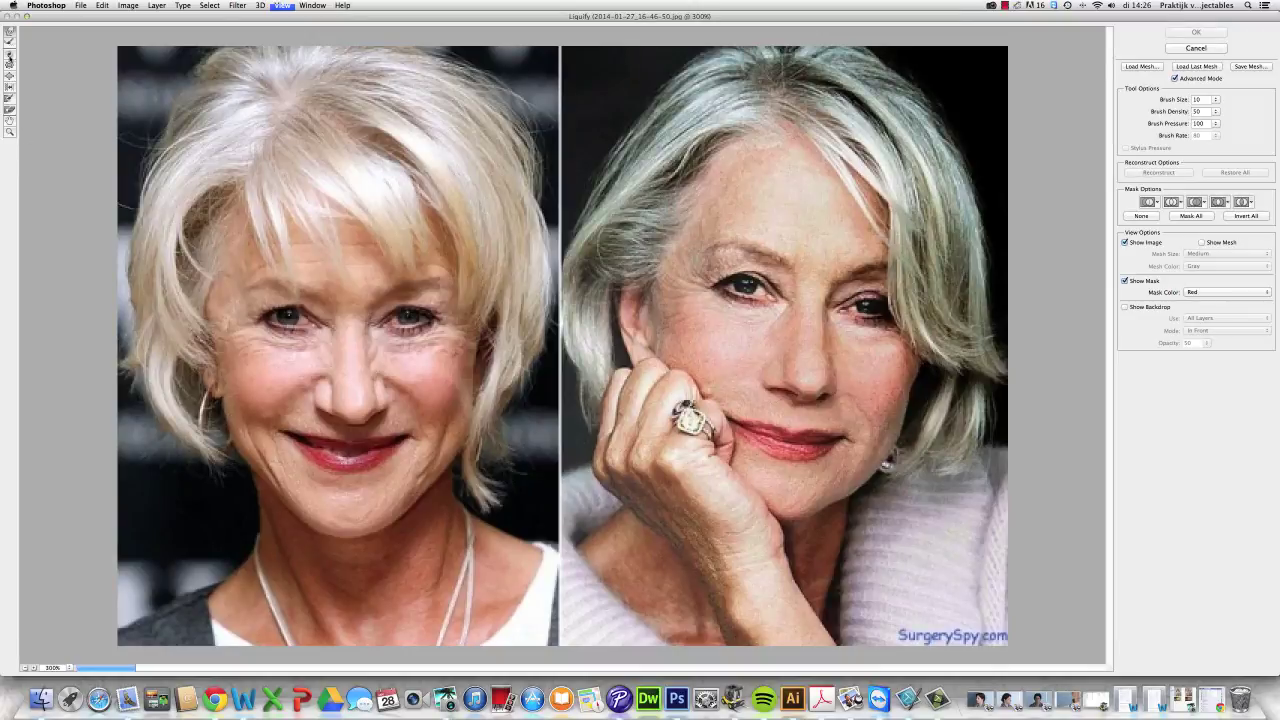
click(9, 75)
click(246, 426)
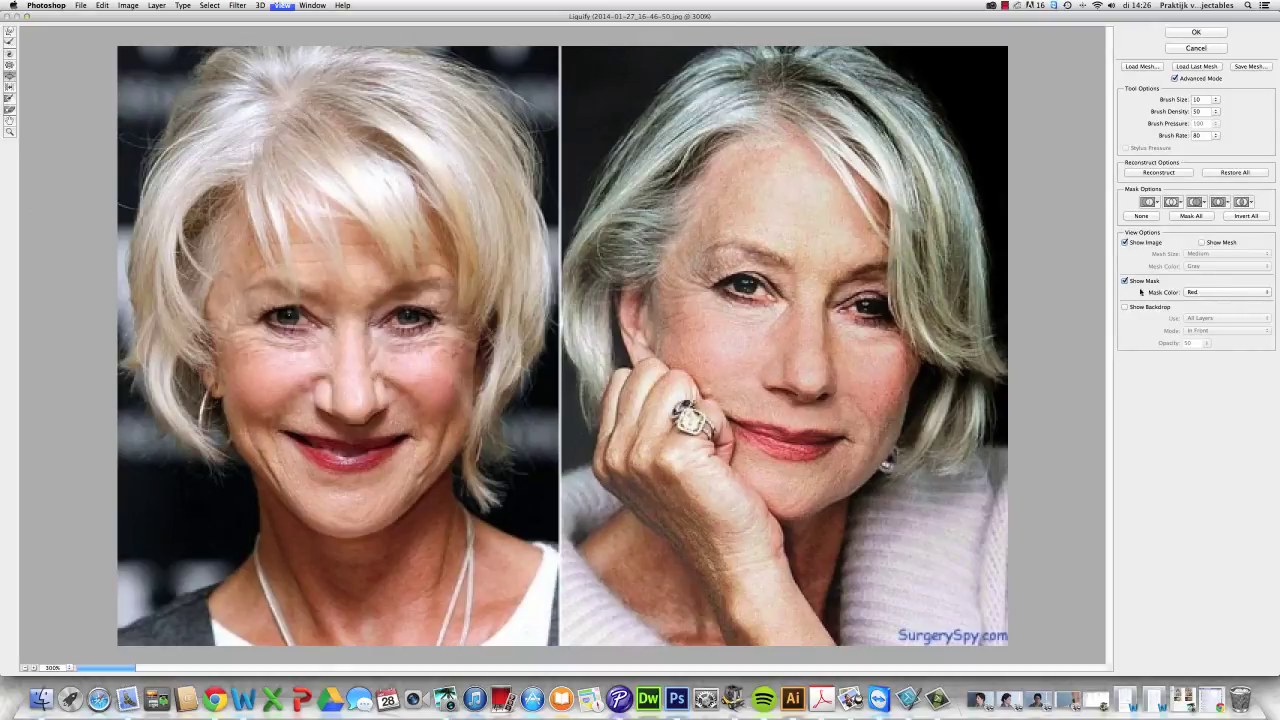
Freeze the neck, shoulders and backdrop around the left portrait's jaw using the Freeze Mask tool at brush size 40
click(9, 97)
click(1205, 100)
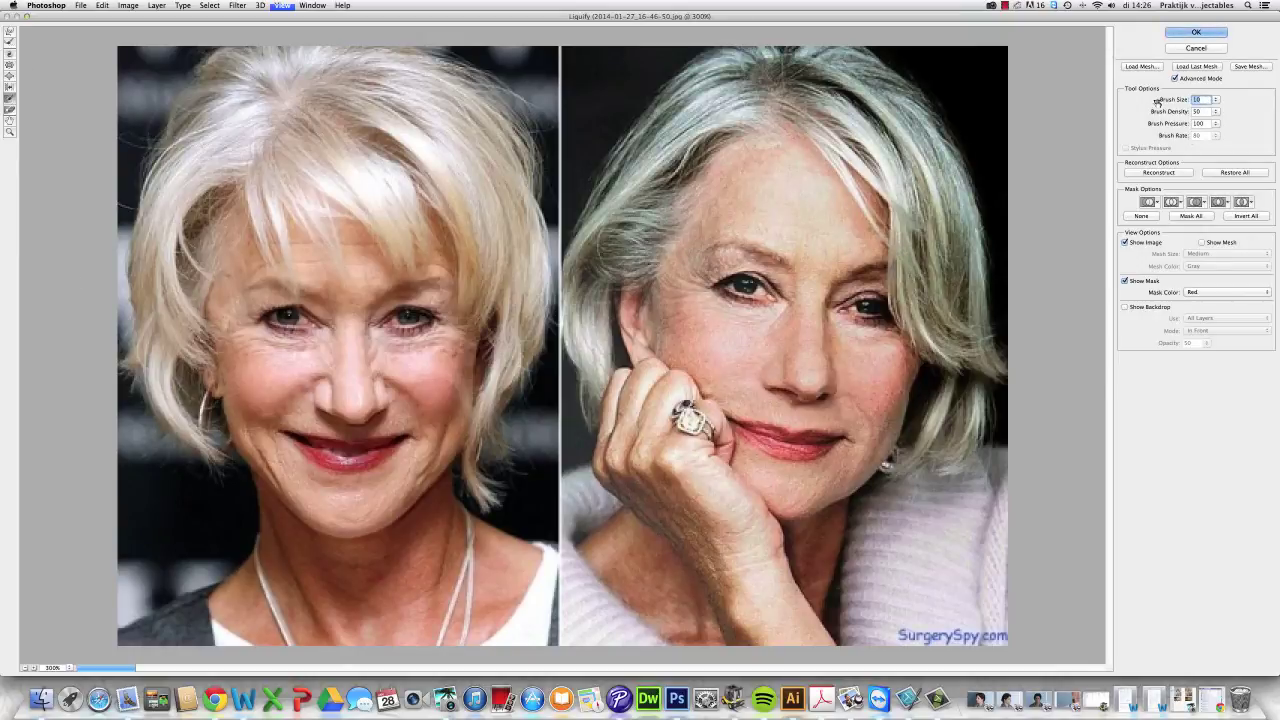
text(40)
mouse_move(182, 385)
mouse_down()
mouse_move(200, 463)
mouse_move(222, 485)
mouse_move(225, 544)
mouse_up()
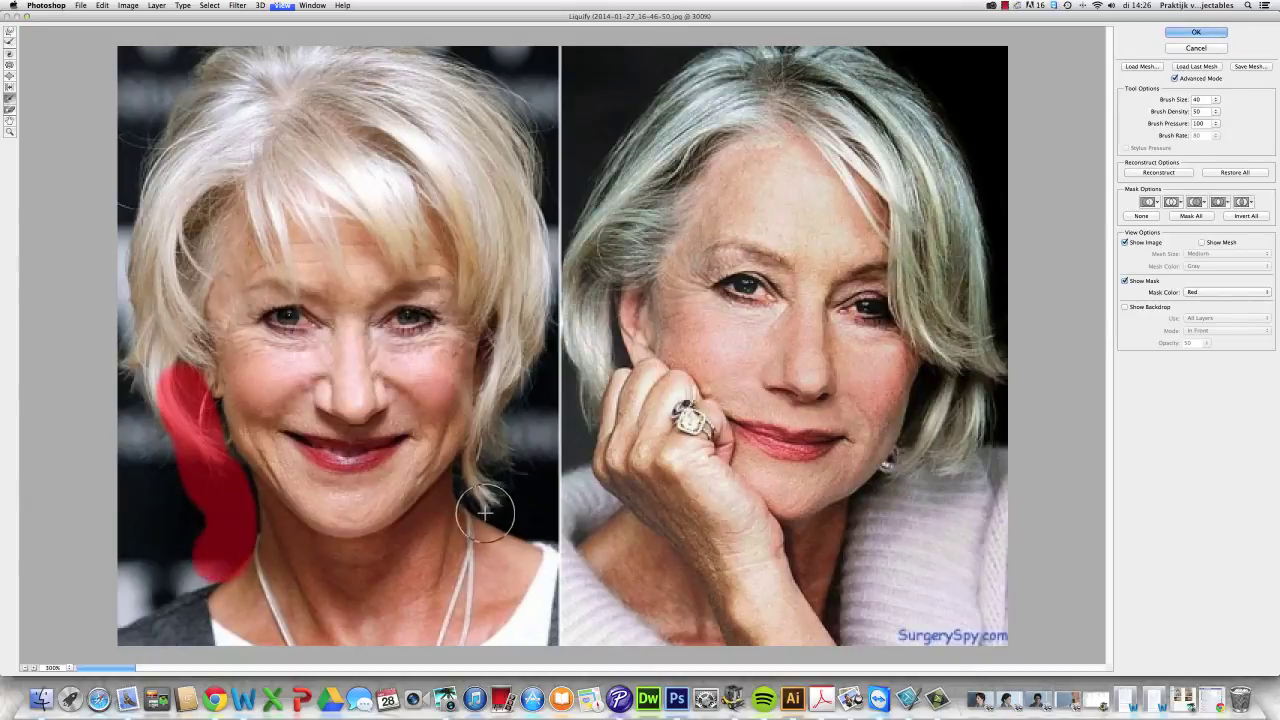
mouse_move(468, 476)
mouse_down()
mouse_move(527, 515)
mouse_move(536, 543)
mouse_move(508, 562)
mouse_move(481, 506)
mouse_move(416, 577)
mouse_move(490, 490)
mouse_move(442, 525)
mouse_move(457, 501)
mouse_move(409, 570)
mouse_move(327, 596)
mouse_move(227, 563)
mouse_move(211, 503)
mouse_move(247, 525)
mouse_move(234, 493)
mouse_move(314, 568)
mouse_move(378, 573)
mouse_move(416, 542)
mouse_move(360, 577)
mouse_move(156, 606)
mouse_move(502, 609)
mouse_move(243, 637)
mouse_up()
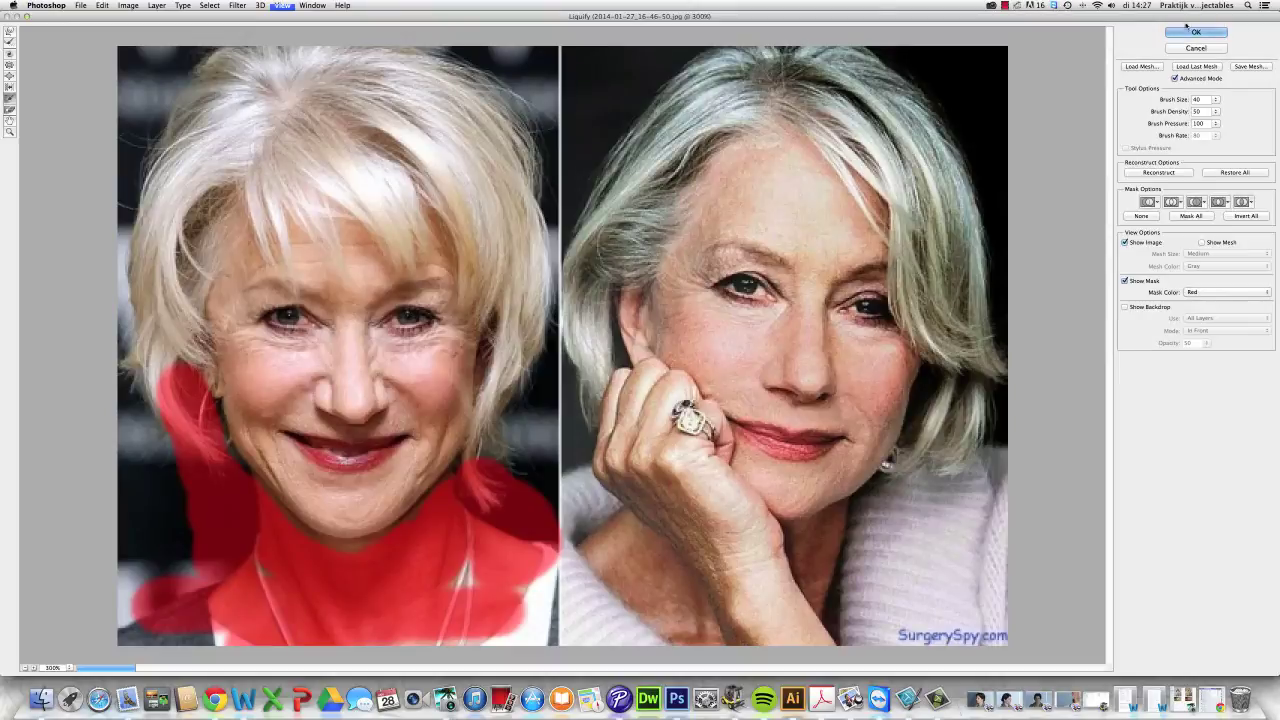
Freeze the left portrait's lips and the area around the mouth using the Freeze Mask tool at brush size 30
double_click(1197, 99)
text(30)
click(10, 76)
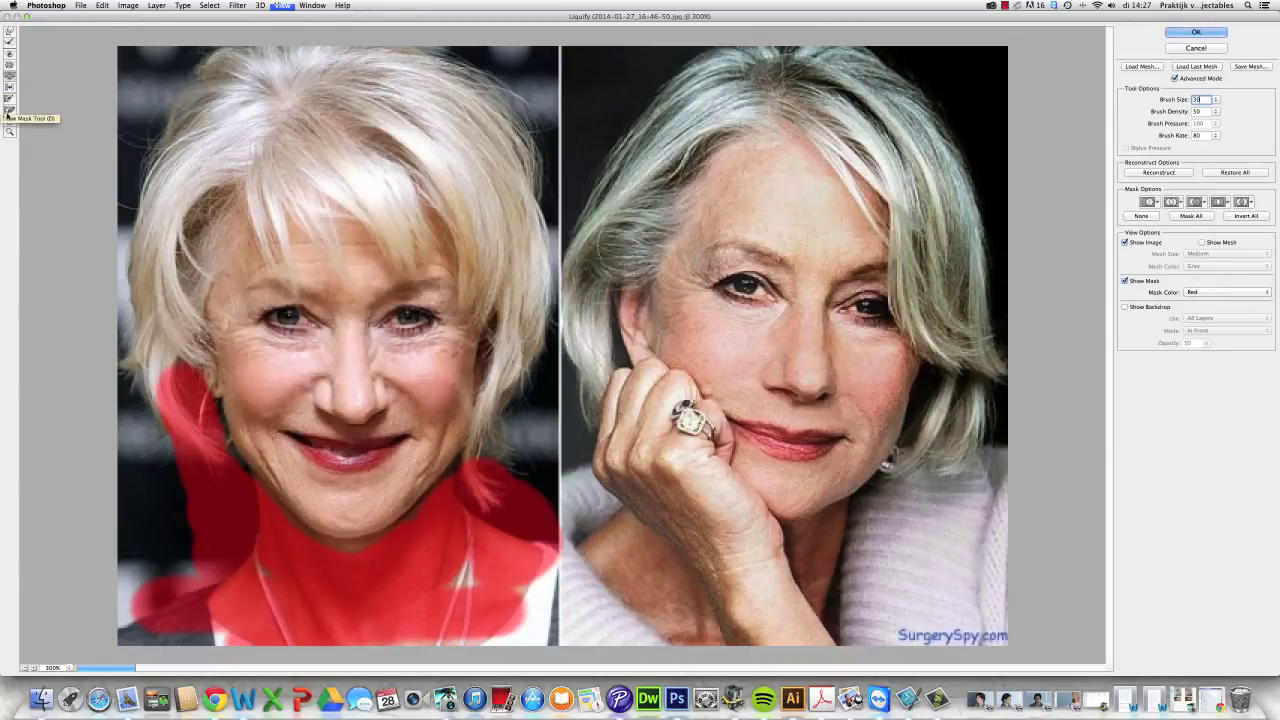
click(9, 98)
mouse_move(362, 438)
mouse_down()
mouse_move(304, 435)
mouse_move(379, 461)
mouse_move(376, 419)
mouse_move(395, 420)
mouse_move(322, 464)
mouse_move(368, 469)
mouse_move(342, 476)
mouse_move(351, 407)
mouse_up()
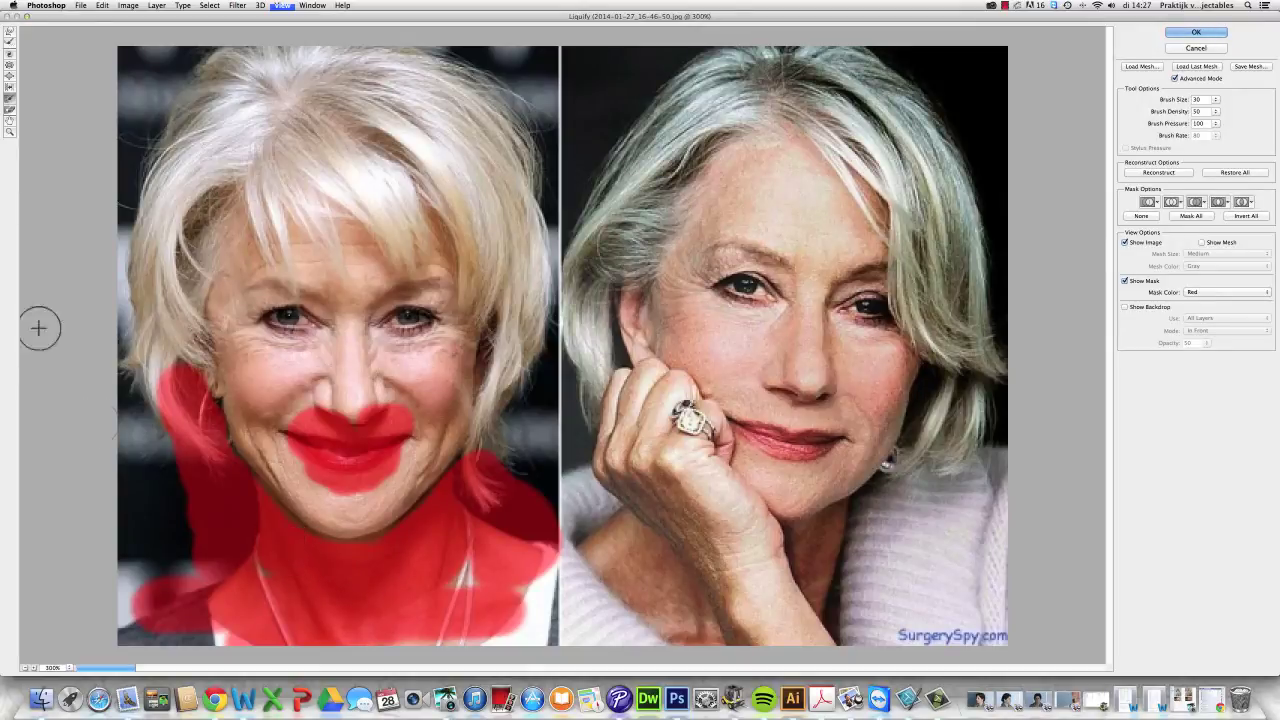
Reshape the unfrozen lower face of the left portrait with Forward Warp at brush size 20, and apply the Liquify changes
click(9, 77)
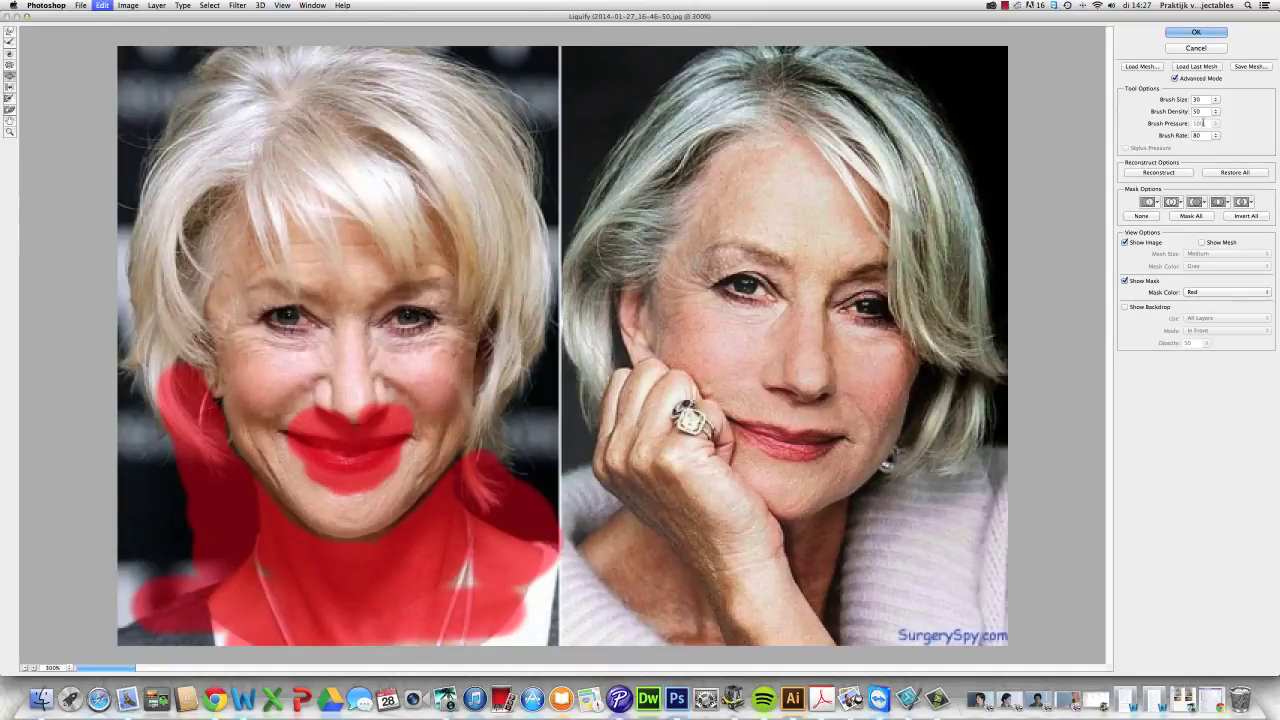
click(1205, 100)
double_click(1207, 100)
text(0)
click(10, 33)
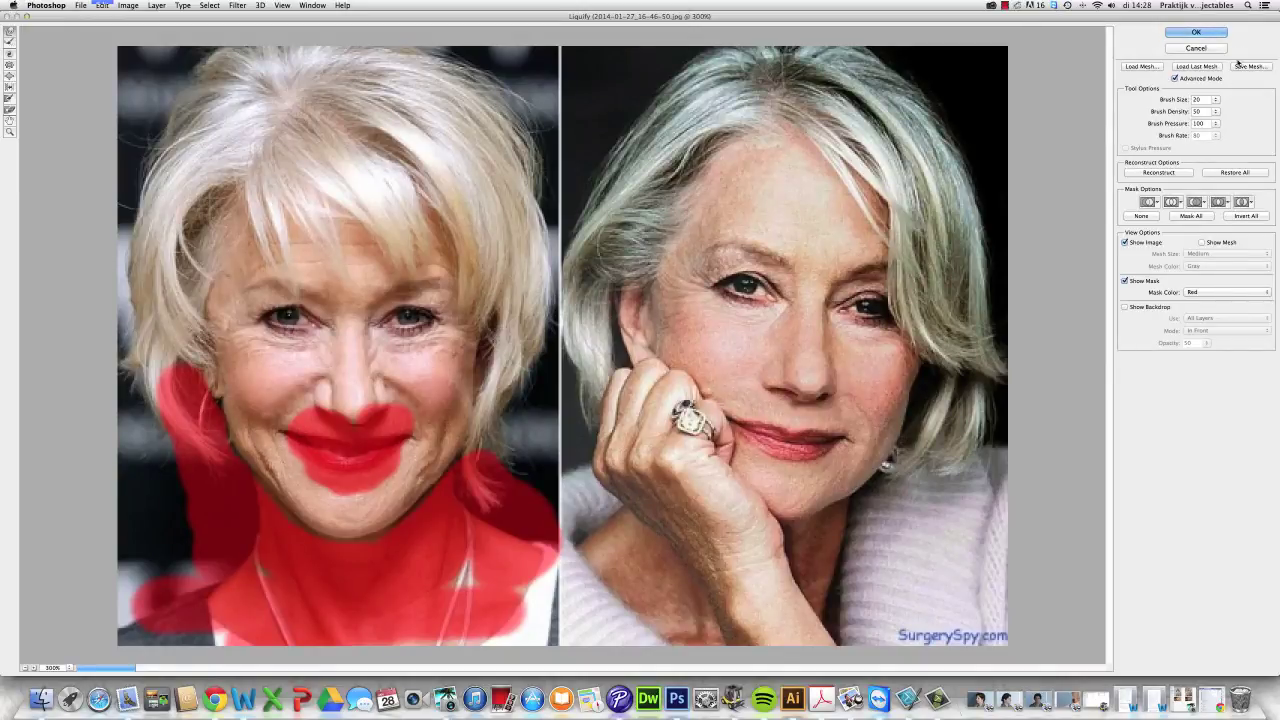
click(1205, 36)
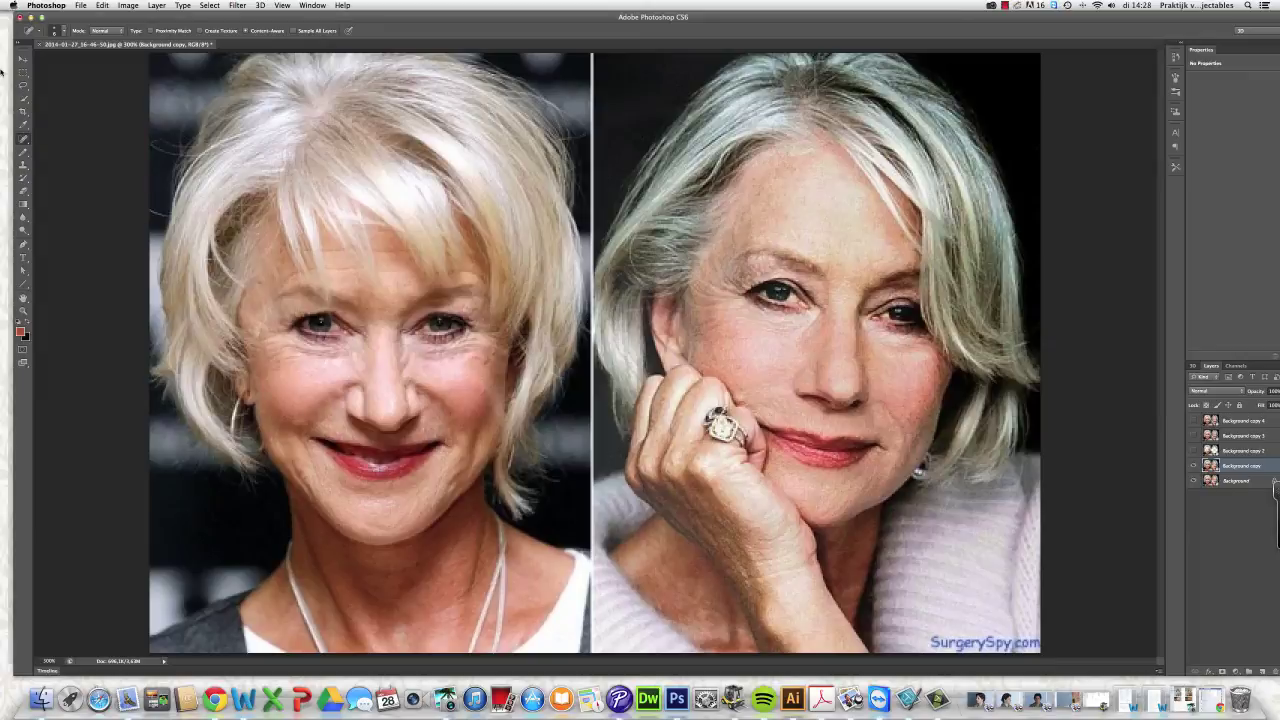
Enlarge the Spot Healing Brush and heal the cheek crease beside the left corner of the left portrait's mouth, down towards the jaw
click(65, 34)
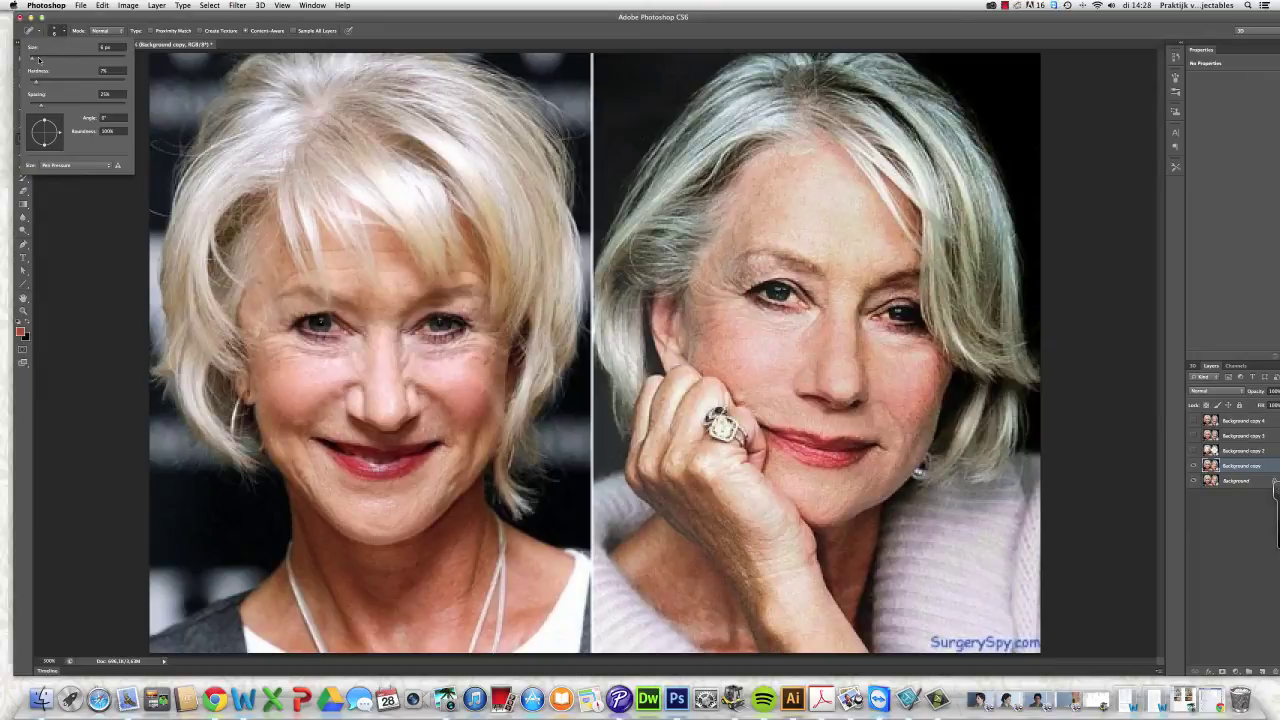
click(38, 60)
click(262, 408)
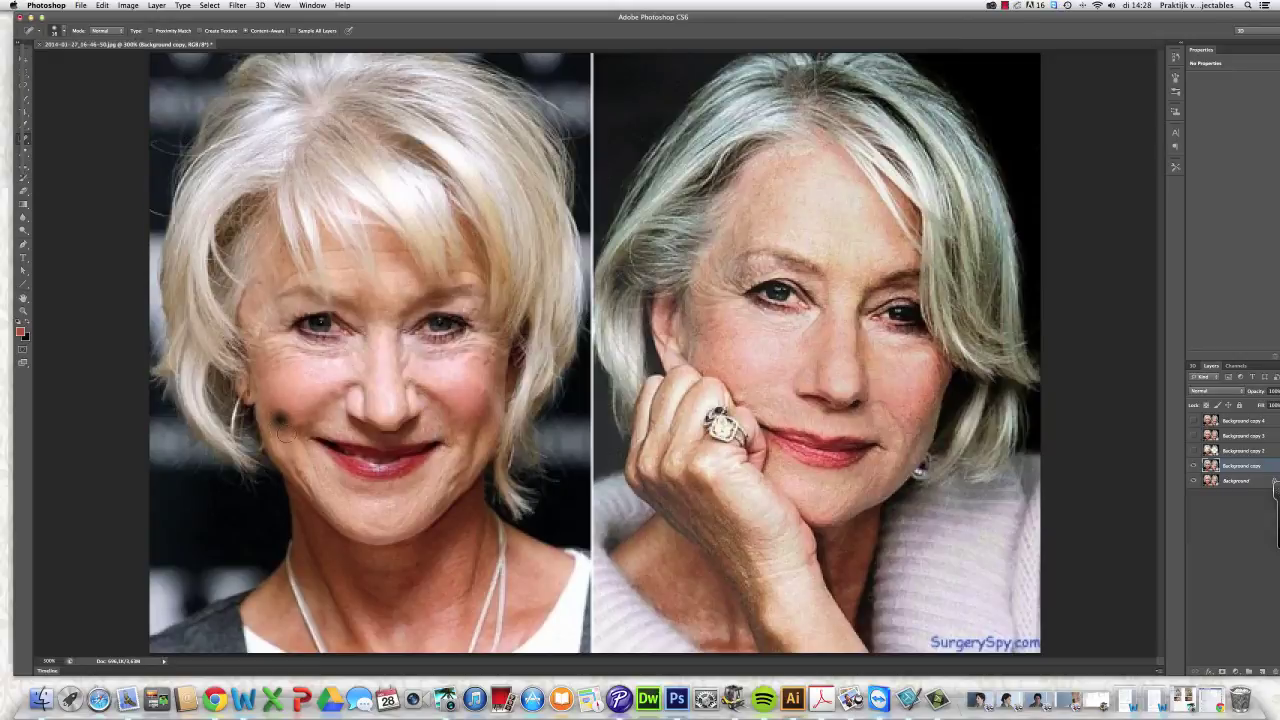
drag(283, 433, 297, 458)
click(284, 436)
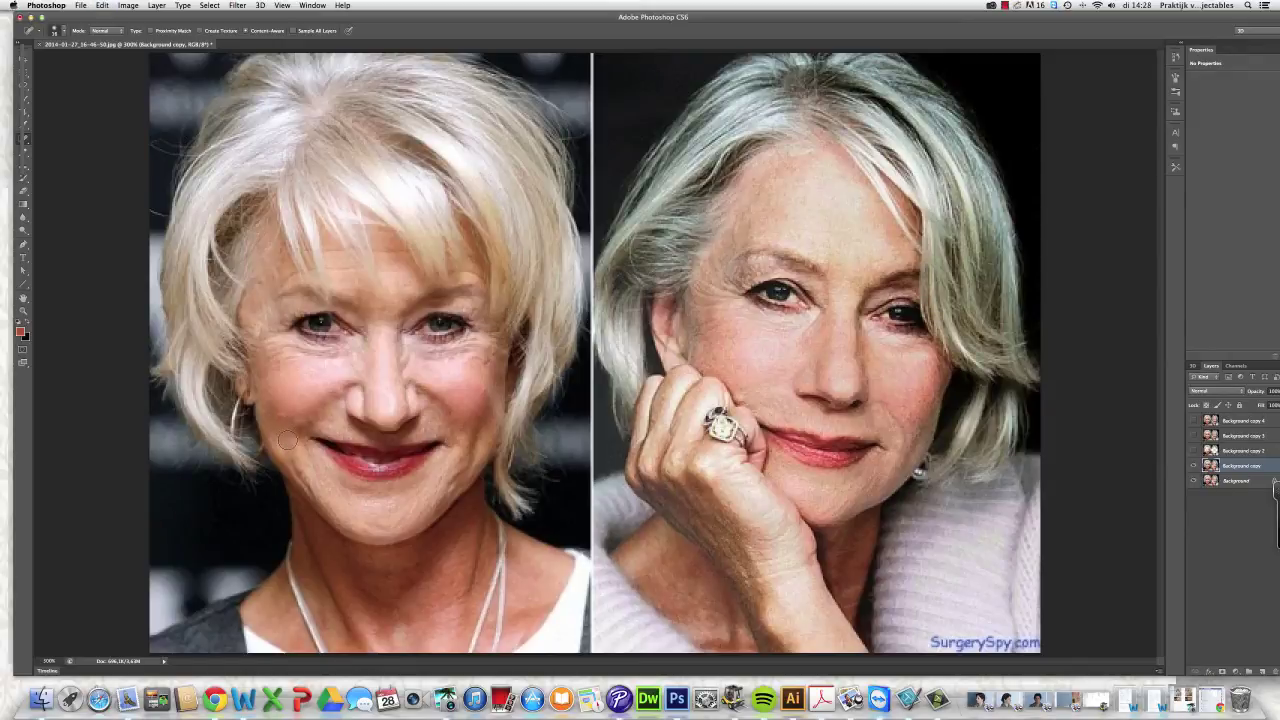
click(285, 442)
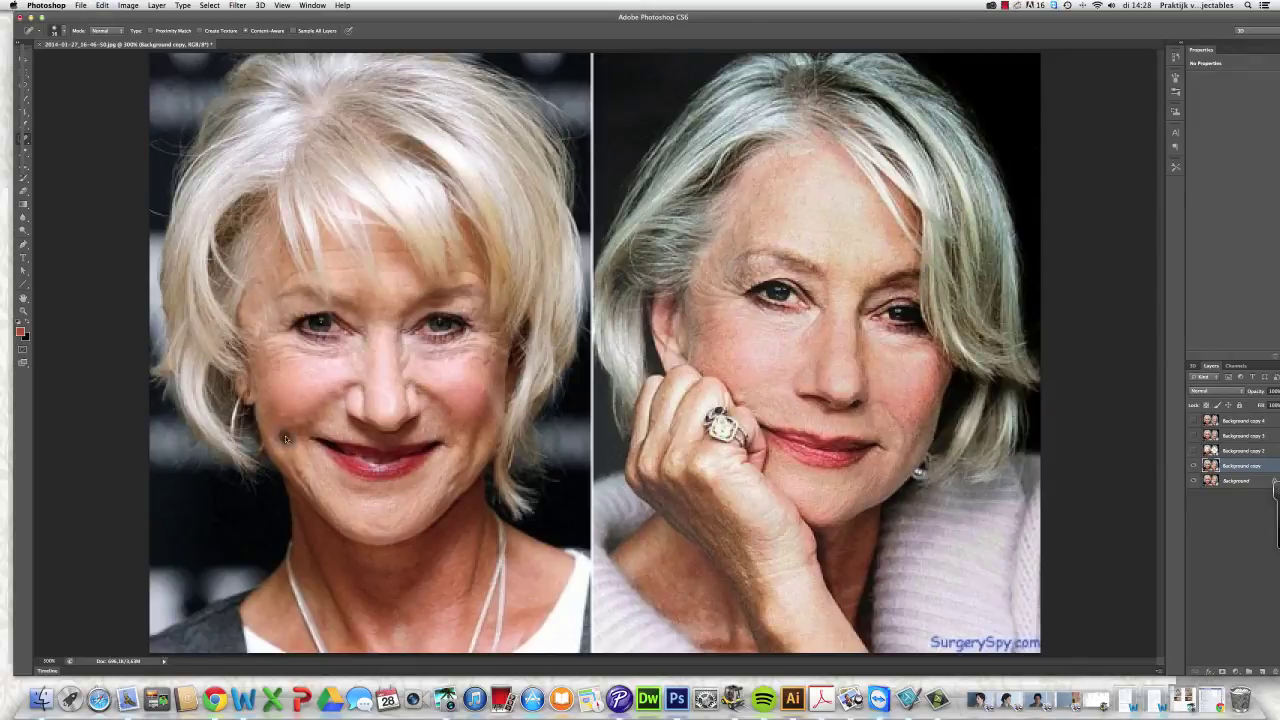
click(290, 440)
click(303, 474)
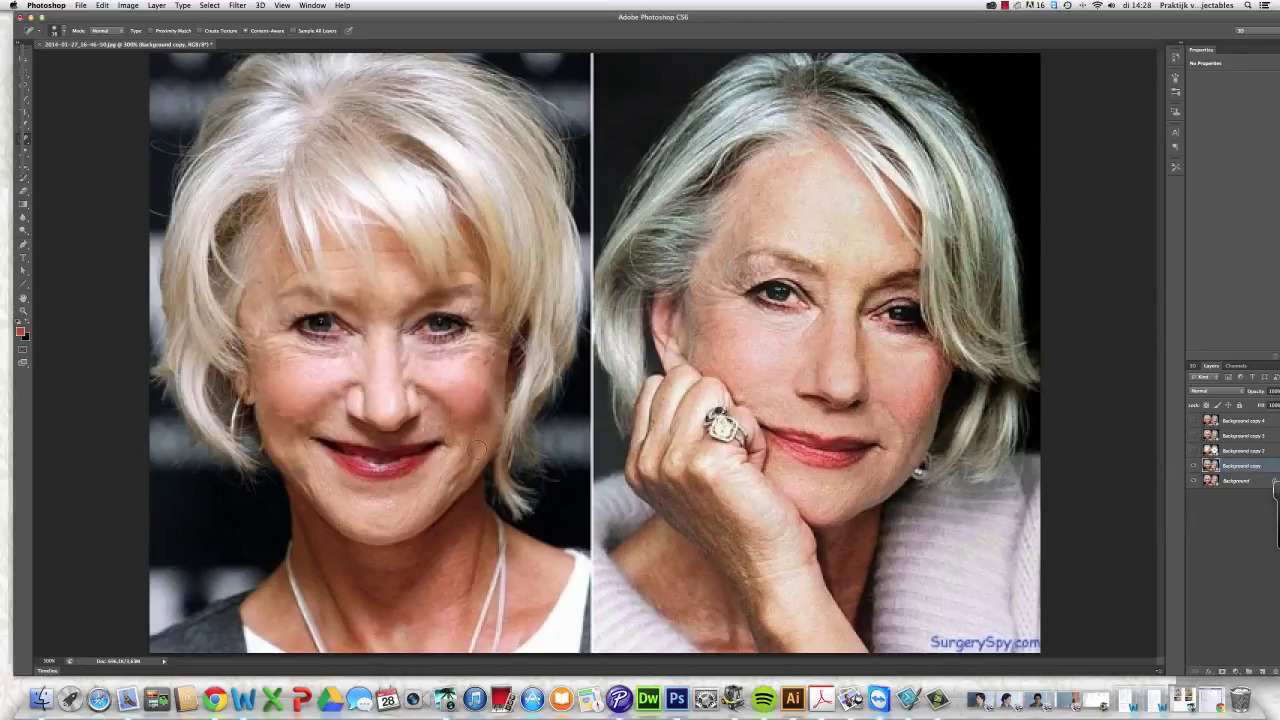
Undo a healing stroke on the left portrait's right cheek and heal the jowl crease below the right corner of the mouth
click(473, 448)
key(super+z)
click(459, 473)
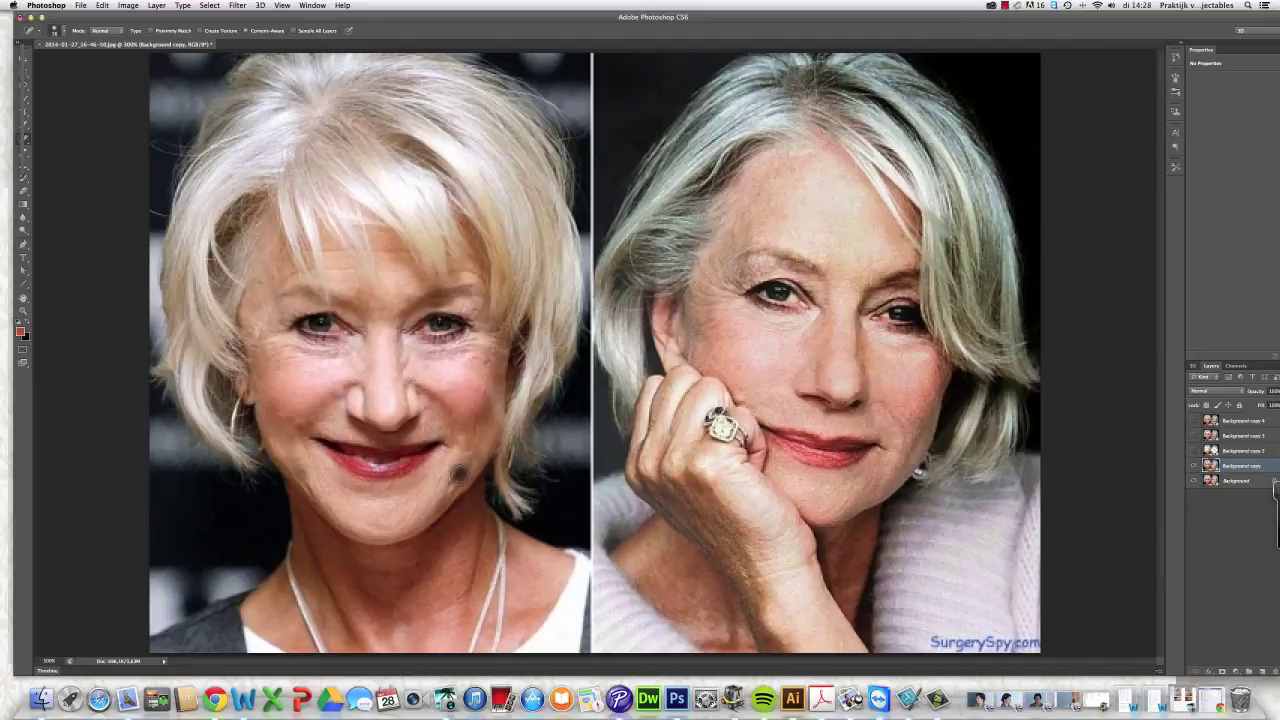
click(457, 473)
click(455, 476)
click(450, 477)
click(286, 439)
click(932, 458)
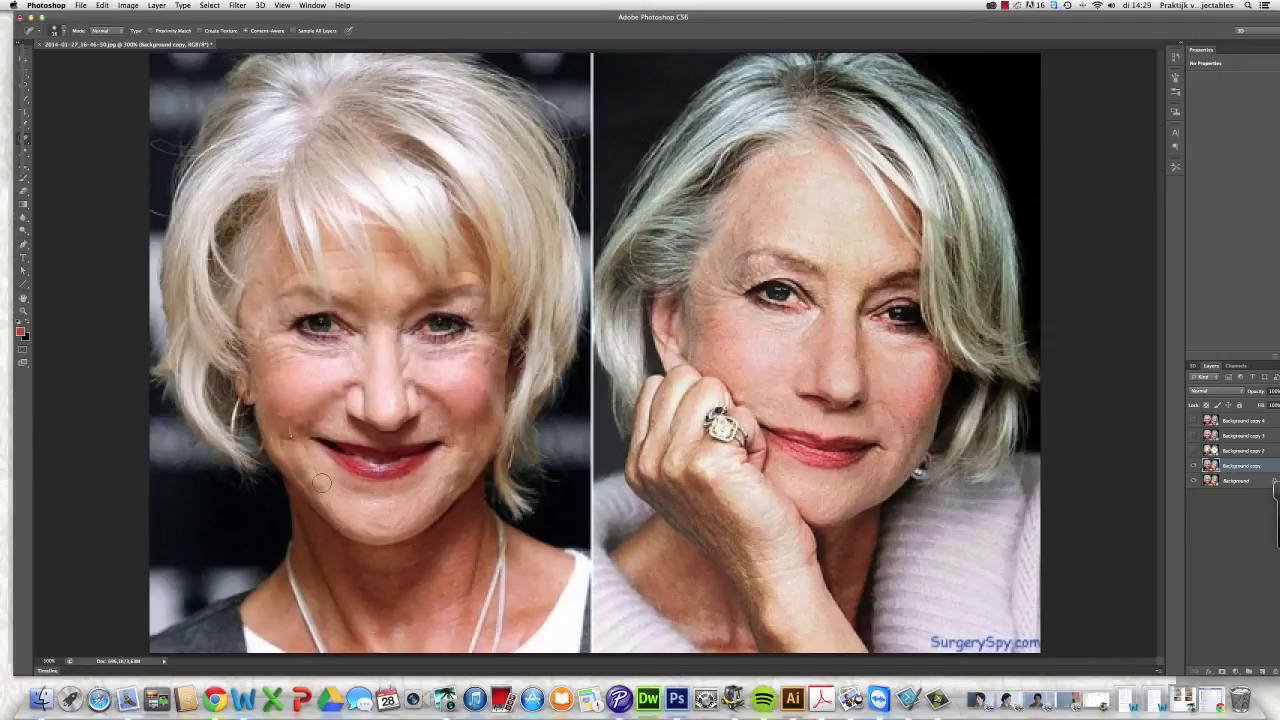
Shrink the healing brush, touch up the left portrait's mouth crease, nasolabial fold and forehead, and undo the last forehead stroke
click(55, 30)
drag(36, 60, 33, 61)
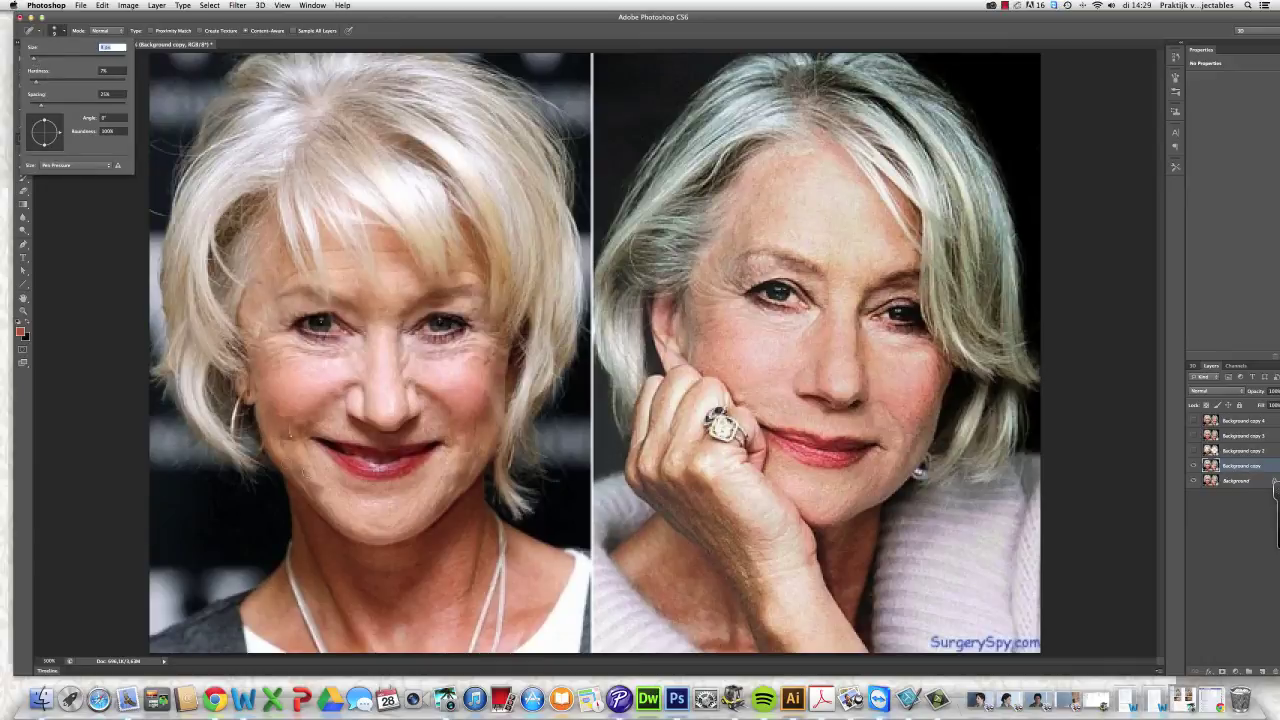
key(Return)
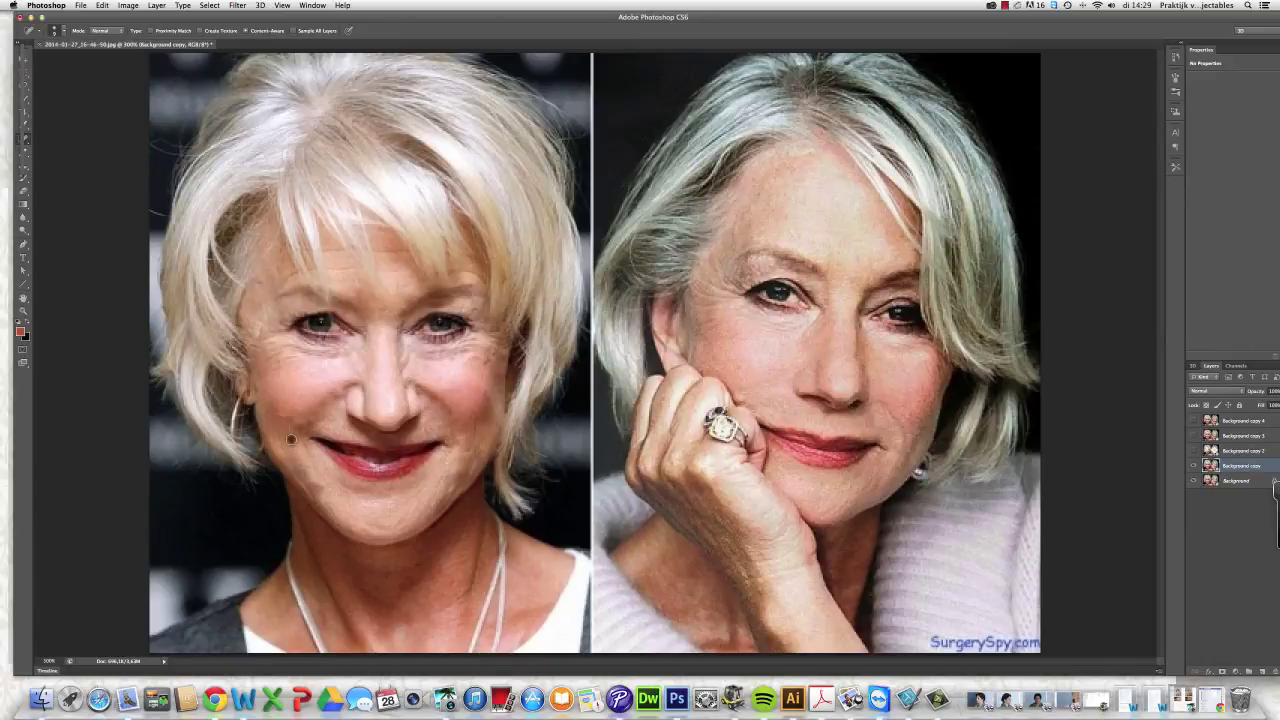
click(289, 440)
click(434, 396)
drag(382, 249, 389, 249)
click(387, 250)
key(super+z)
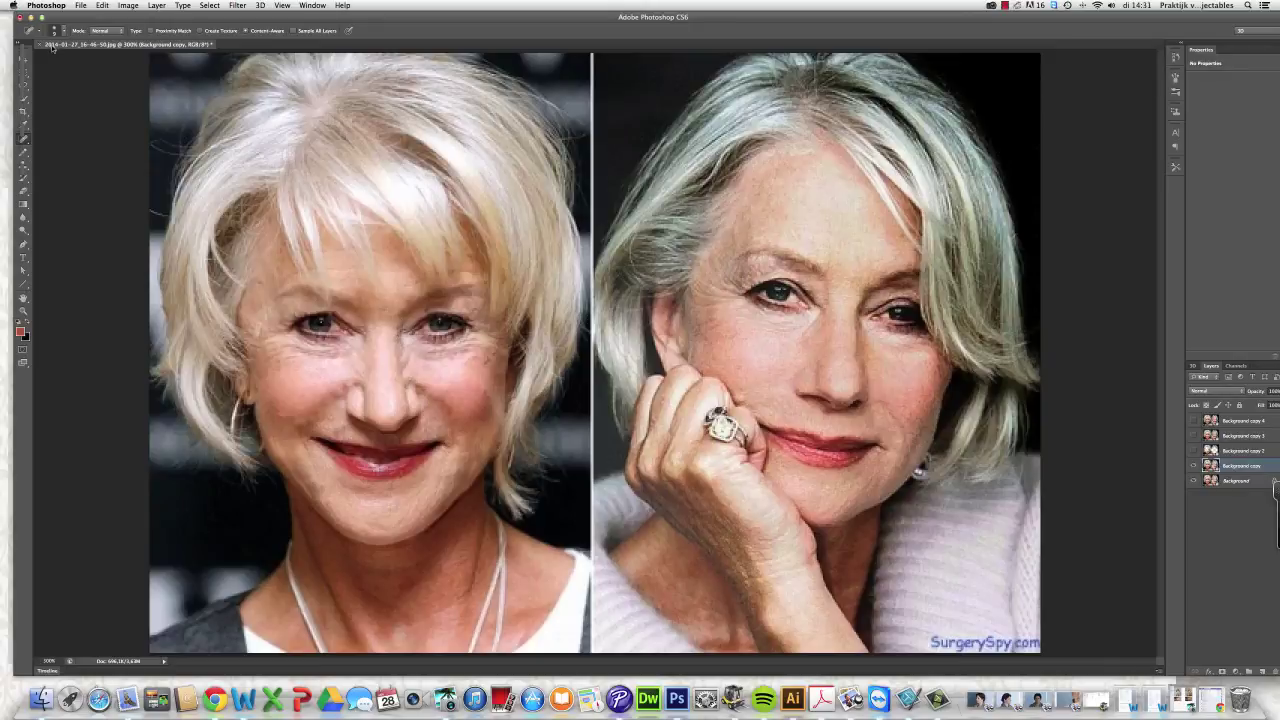
Reduce the healing brush size further and touch up the side of the left portrait's nose
click(66, 33)
click(34, 61)
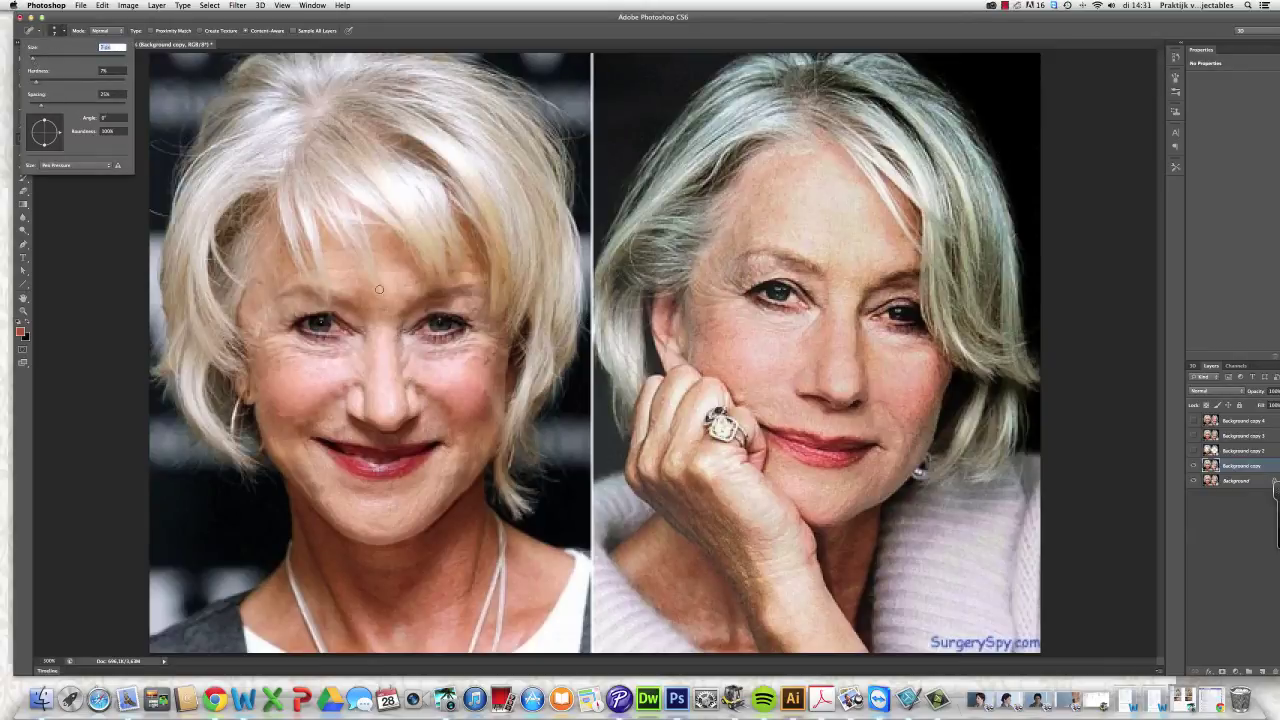
click(432, 305)
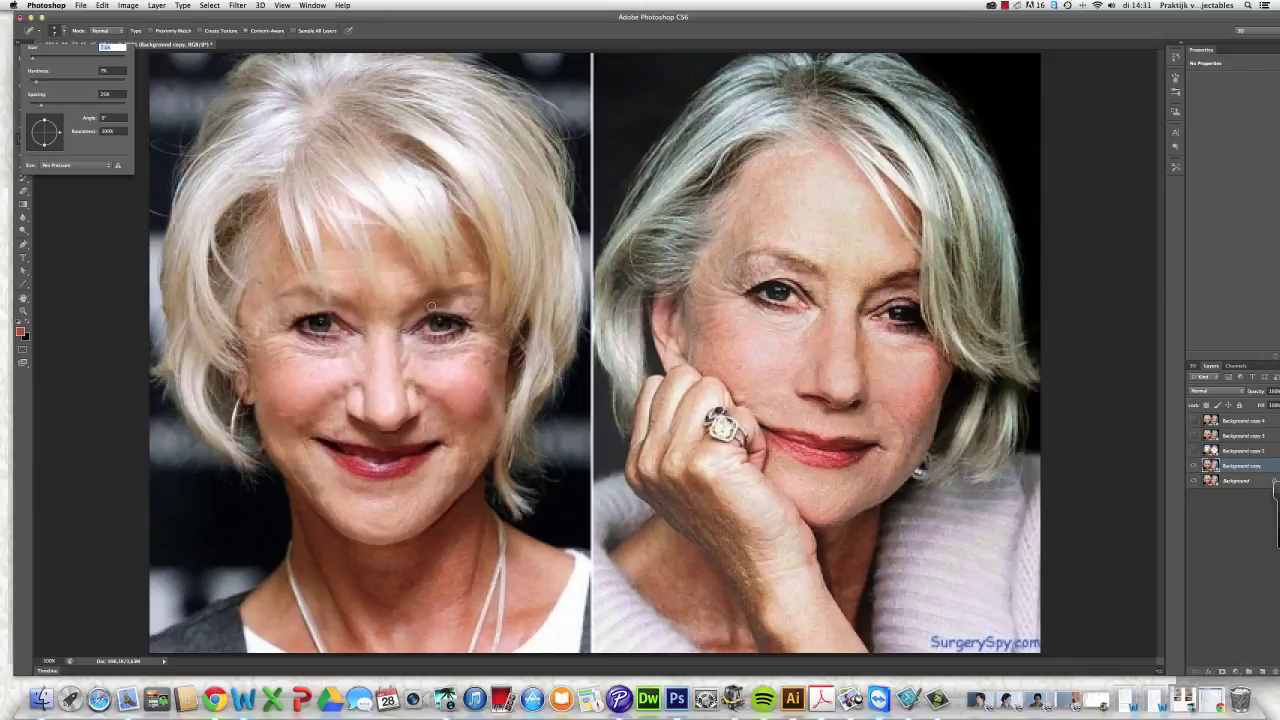
click(406, 361)
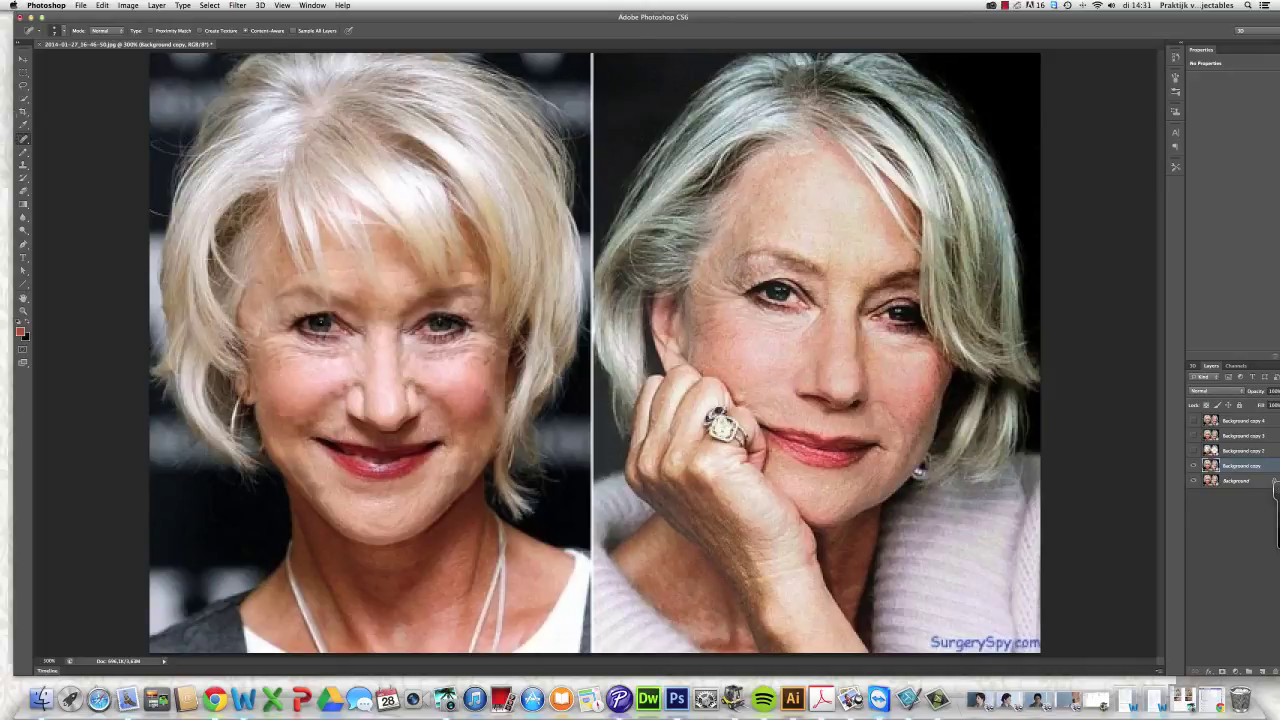
Reopen Background copy in Liquify, refine the left portrait's face with Forward Warp at brush size 20, and apply the changes
click(237, 5)
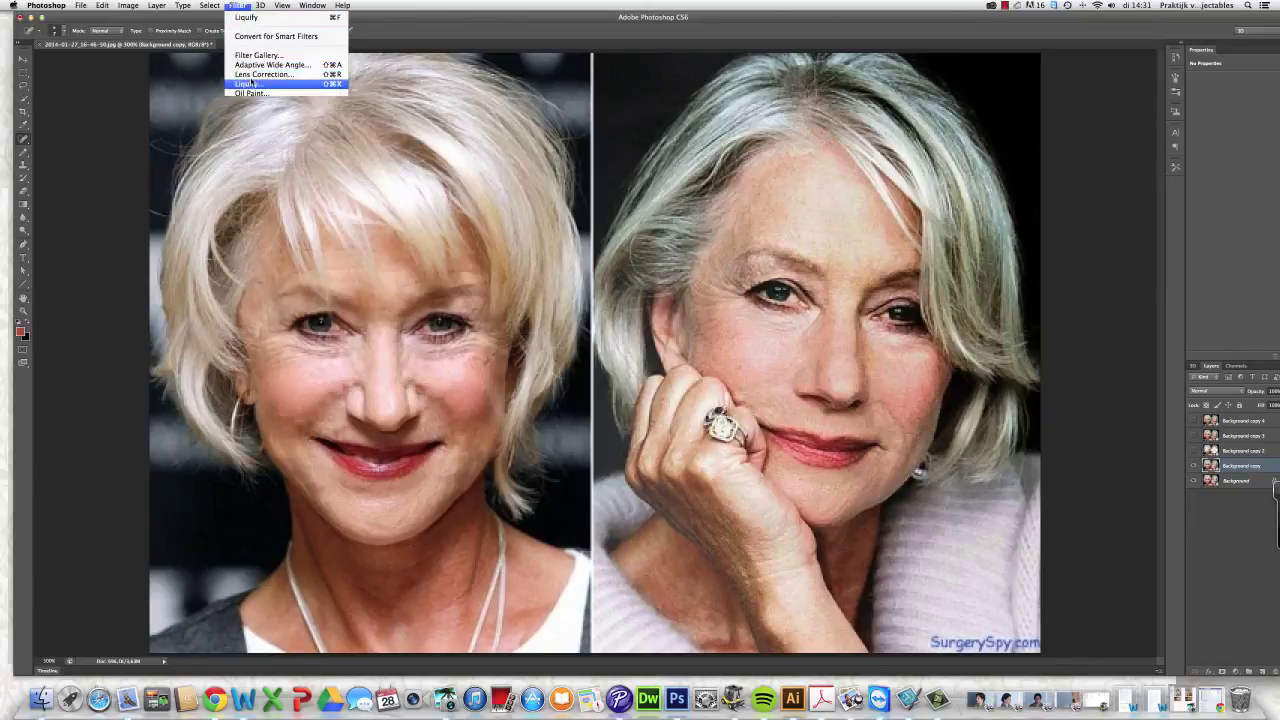
click(252, 113)
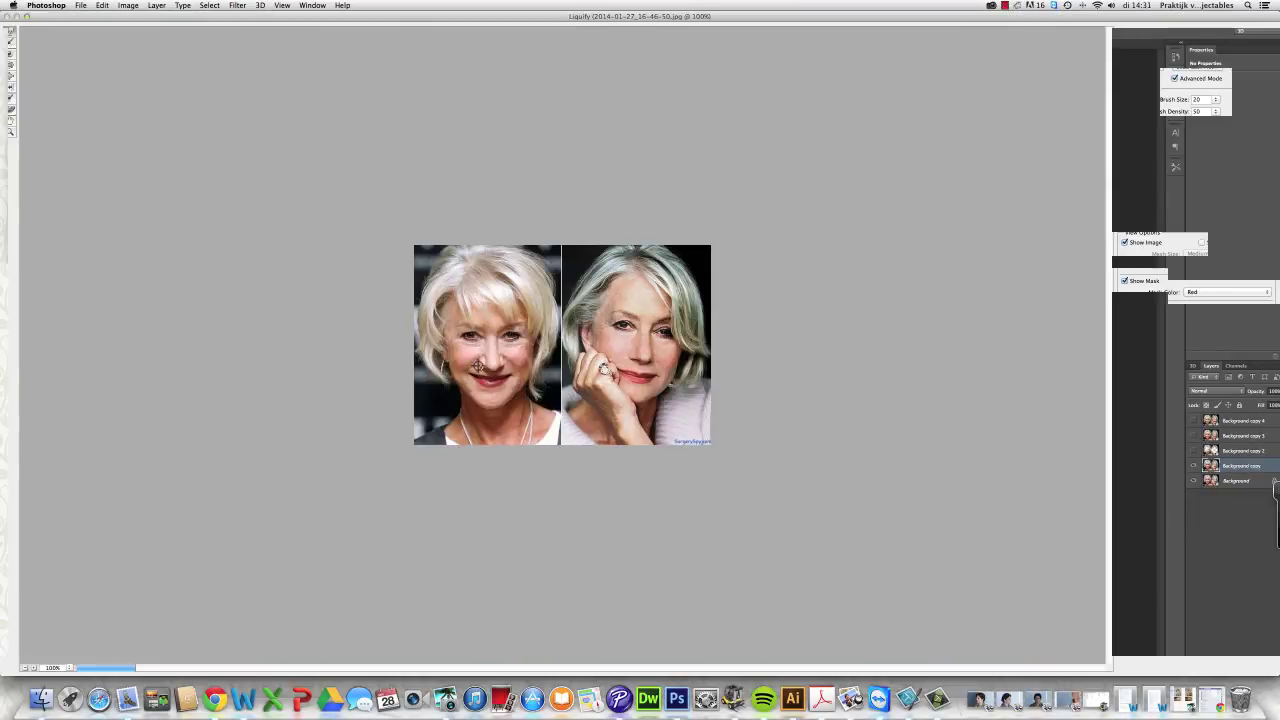
key(super+minus)
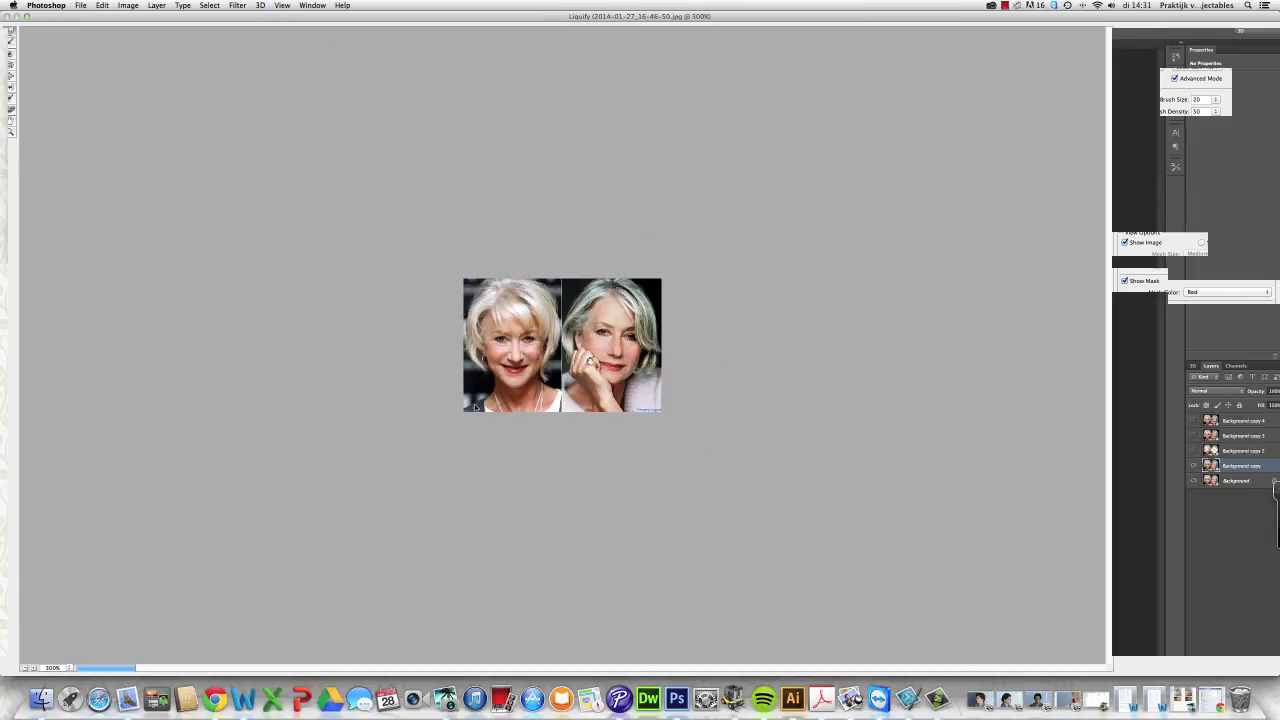
key(super+0)
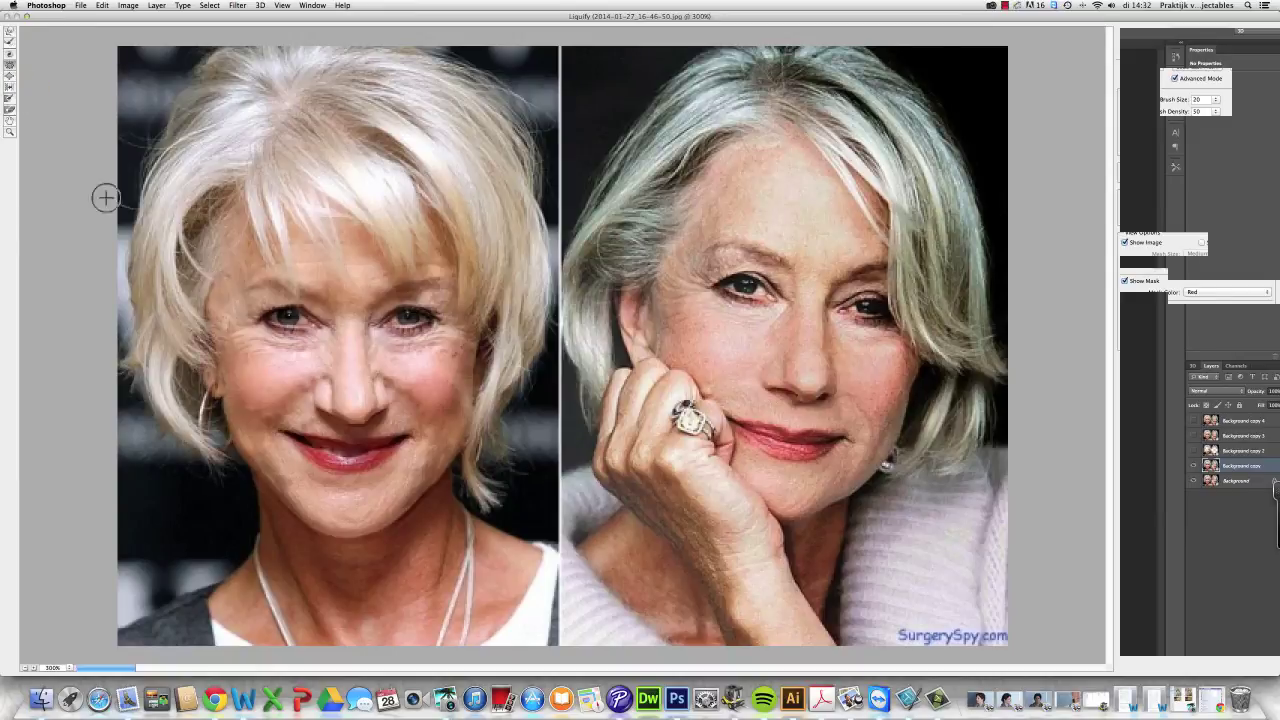
click(10, 65)
click(8, 32)
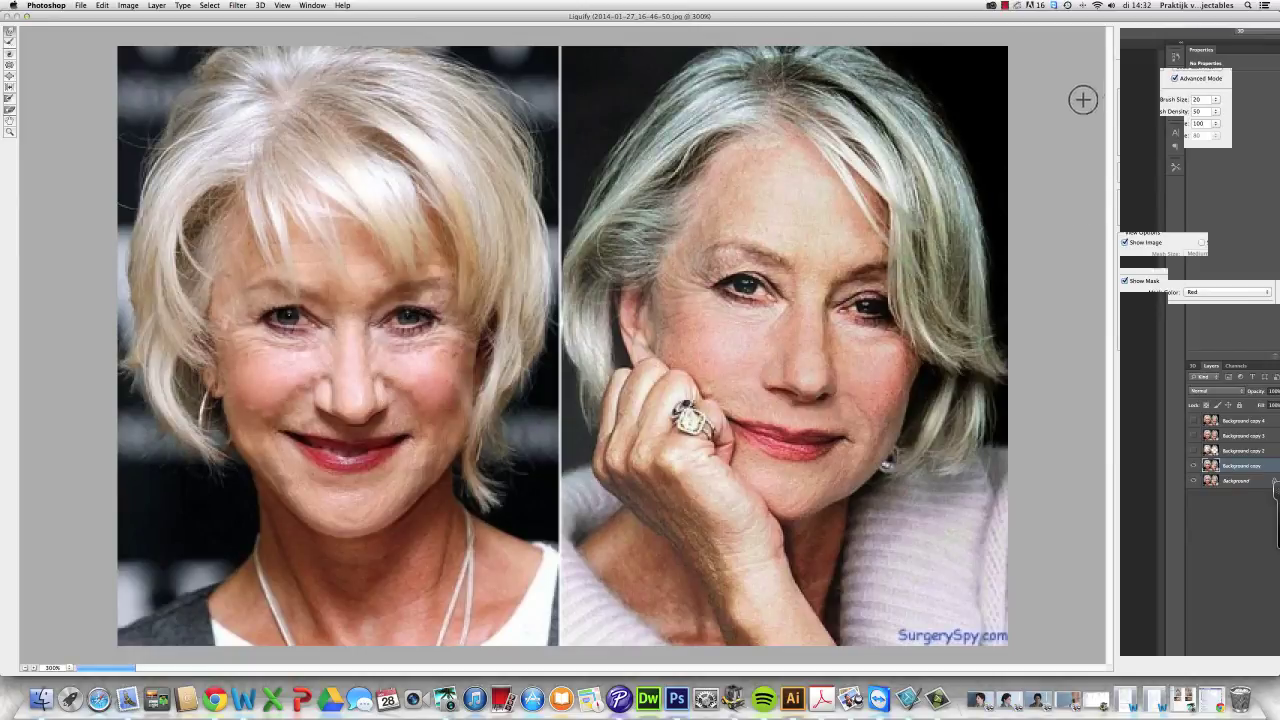
click(1216, 40)
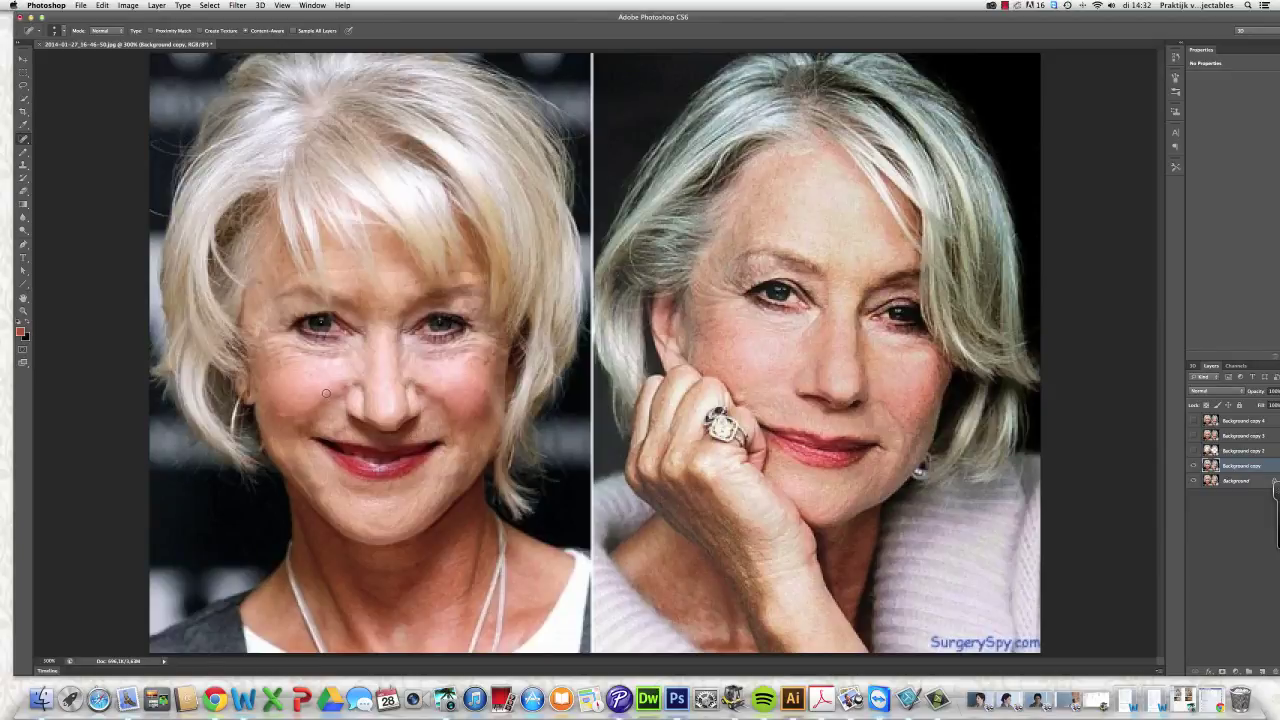
Heal small spots along the nasolabial fold on the left portrait's left cheek and view the whole image at 100%
mouse_move(327, 392)
mouse_down()
mouse_move(318, 402)
mouse_move(326, 395)
mouse_up()
drag(309, 405, 306, 410)
key(super+minus)
key(super+minus)
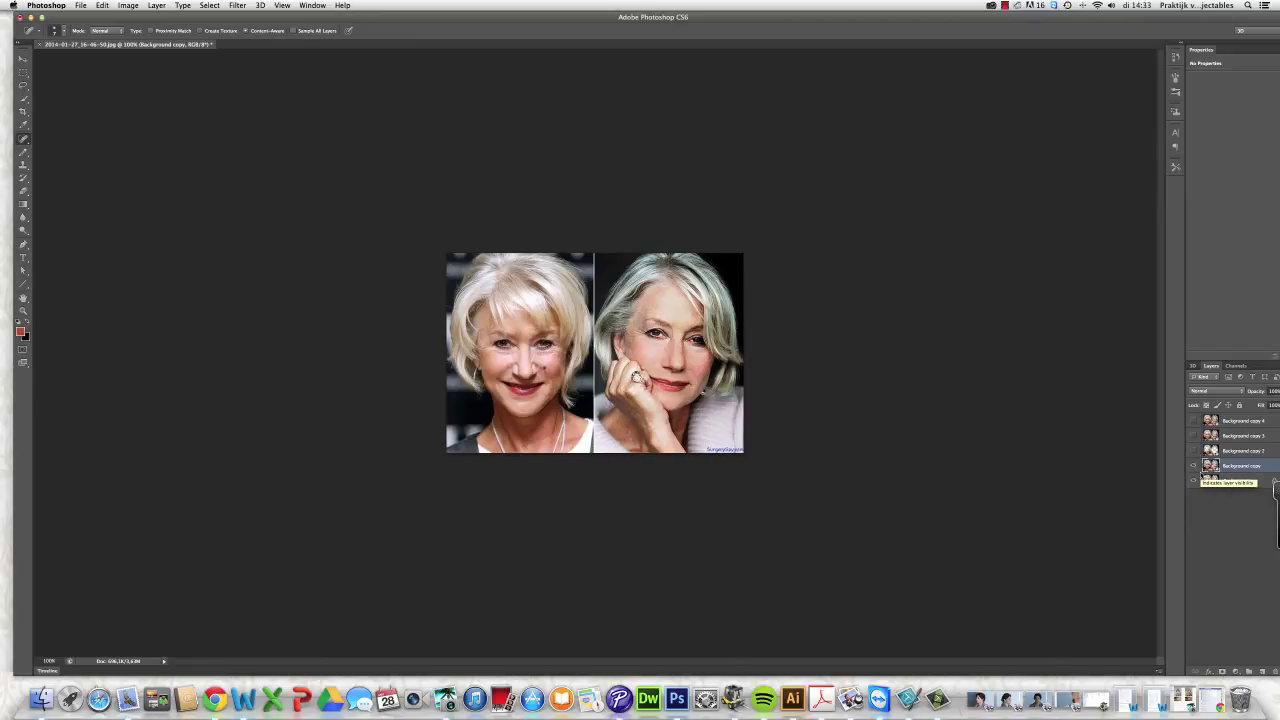
Duplicate the Background copy layer, hide the duplicate and show Background copy for comparison
right_click(1239, 468)
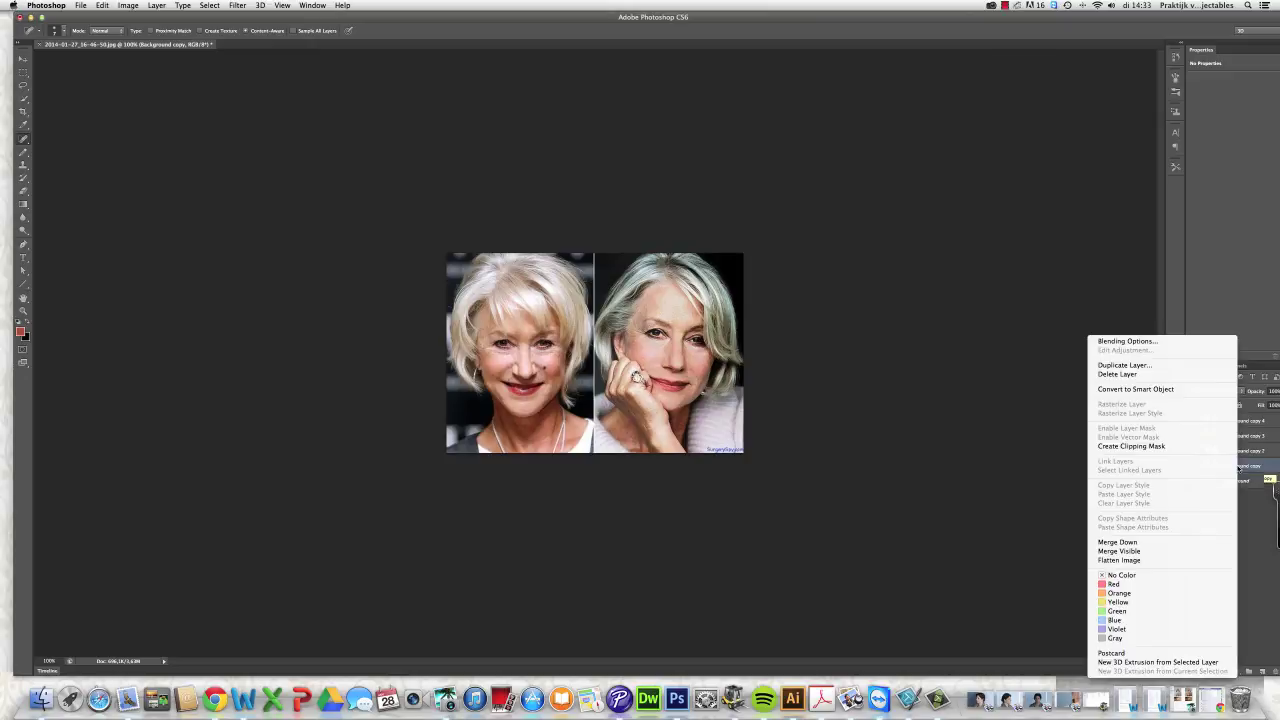
click(1134, 368)
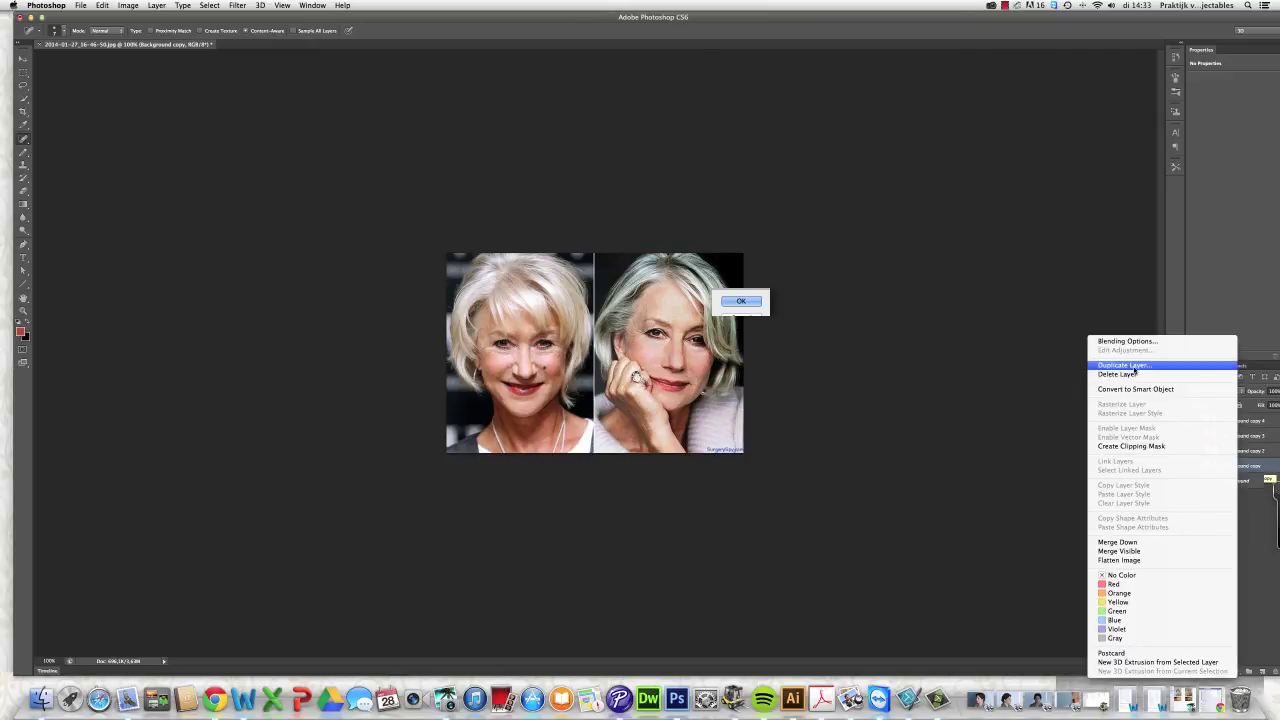
click(741, 300)
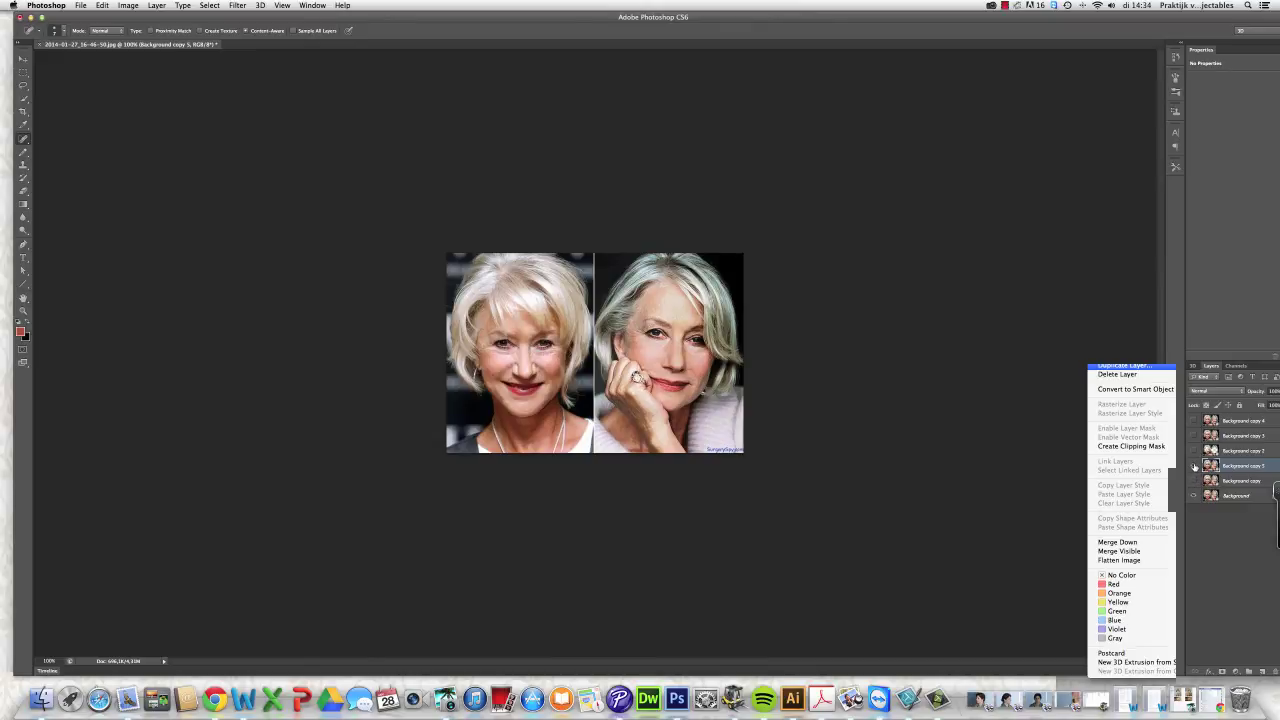
click(1194, 468)
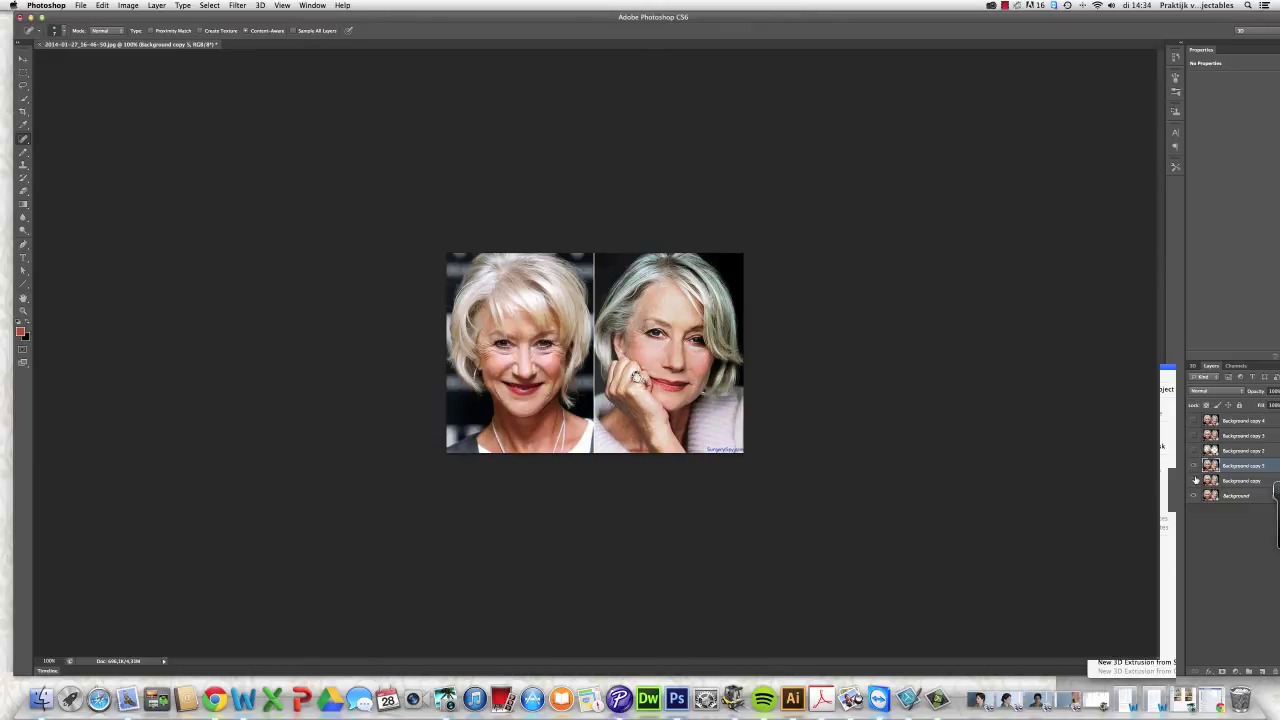
click(1194, 481)
click(1194, 467)
Erase the nasolabial fold areas on both cheeks of the left portrait on the Background copy layer
click(24, 191)
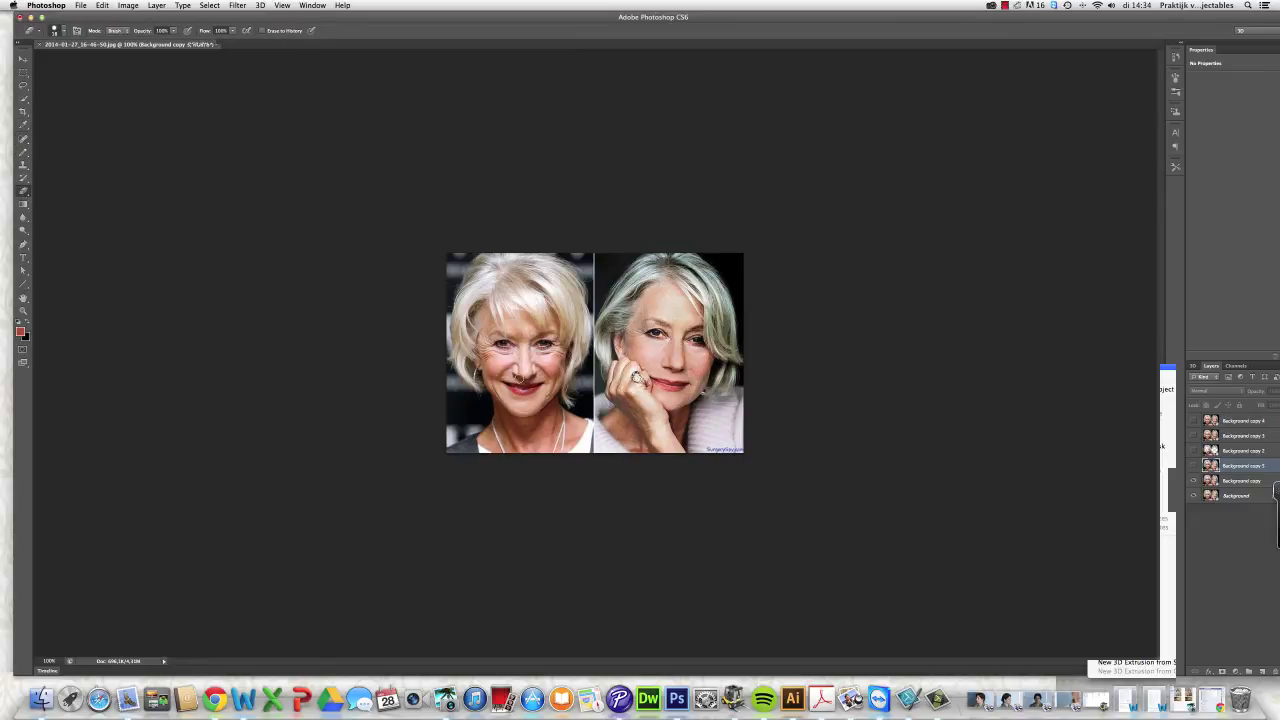
key(super+plus)
key(super+plus)
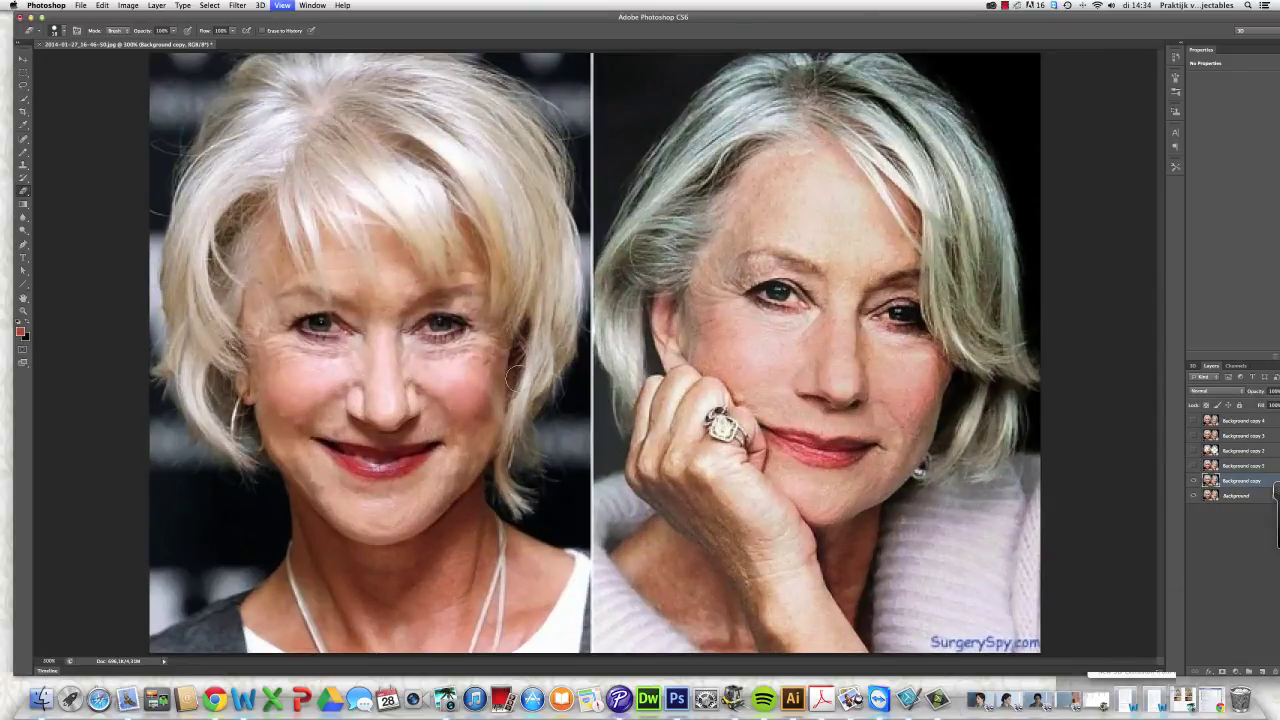
click(1194, 497)
Select the Spot Healing Brush, undo the last stroke, and toggle Background copy and Background to inspect the erased areas
click(24, 143)
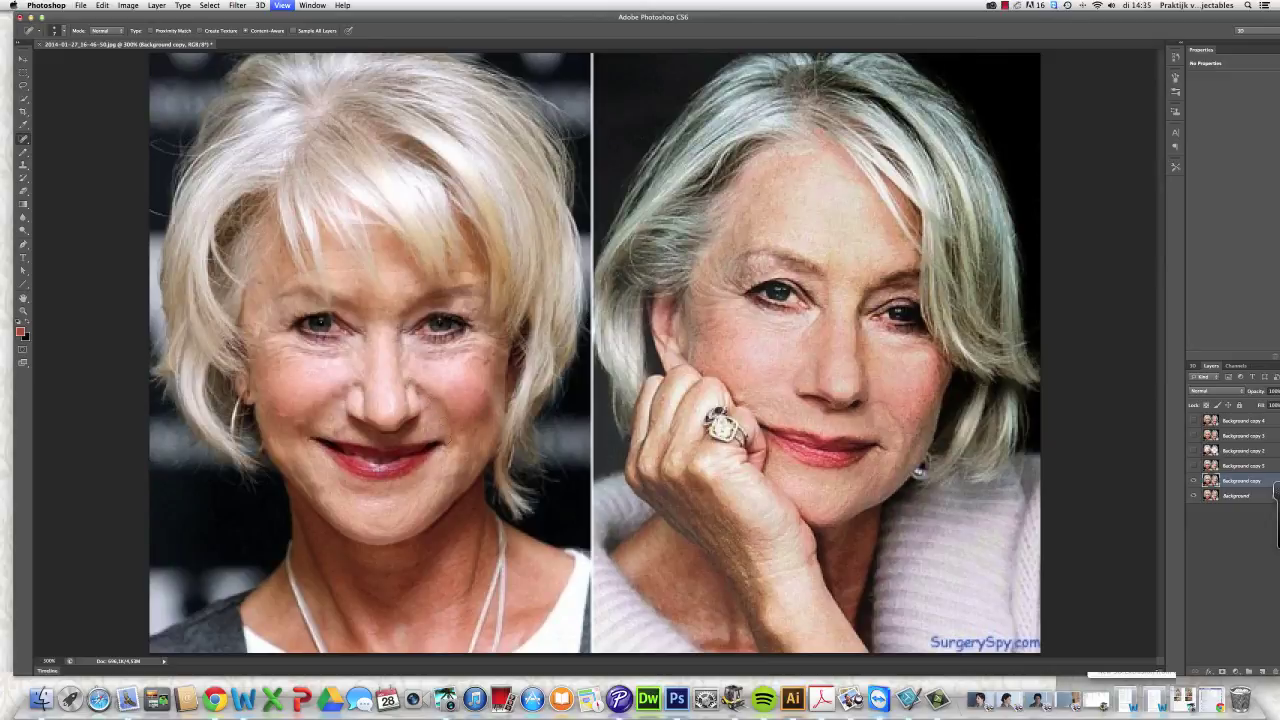
key(super+z)
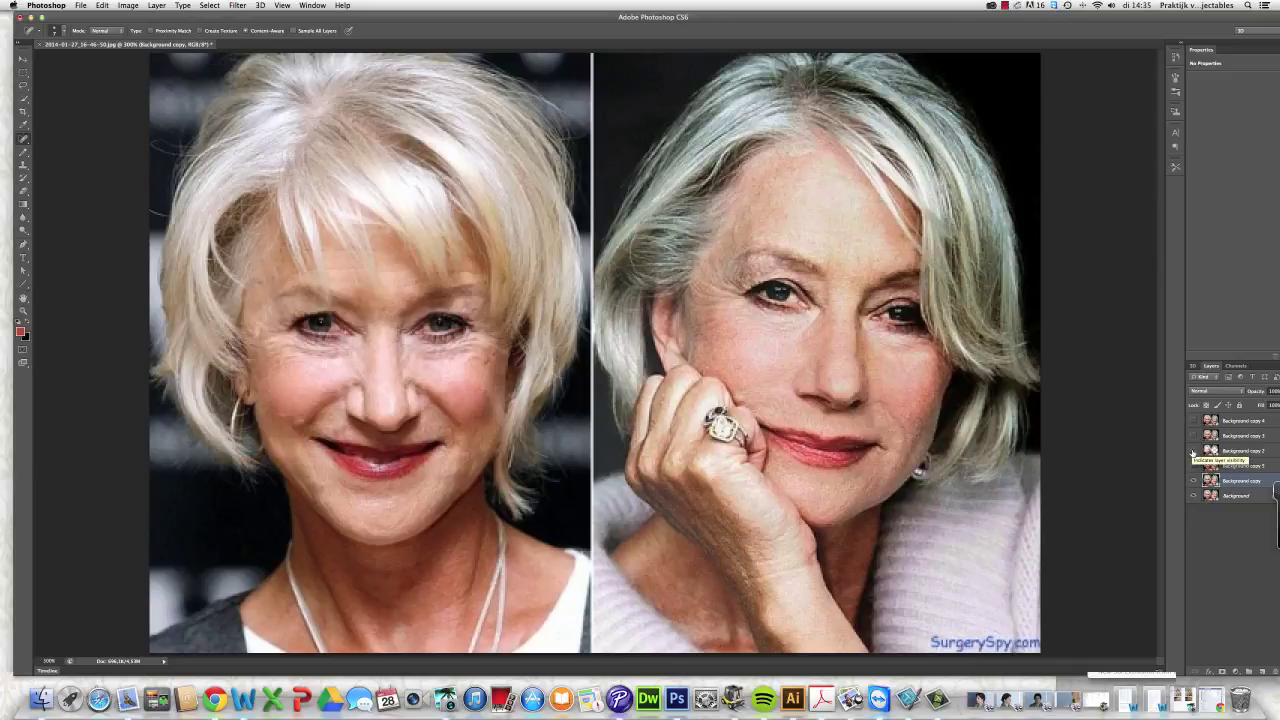
click(1193, 482)
click(1194, 496)
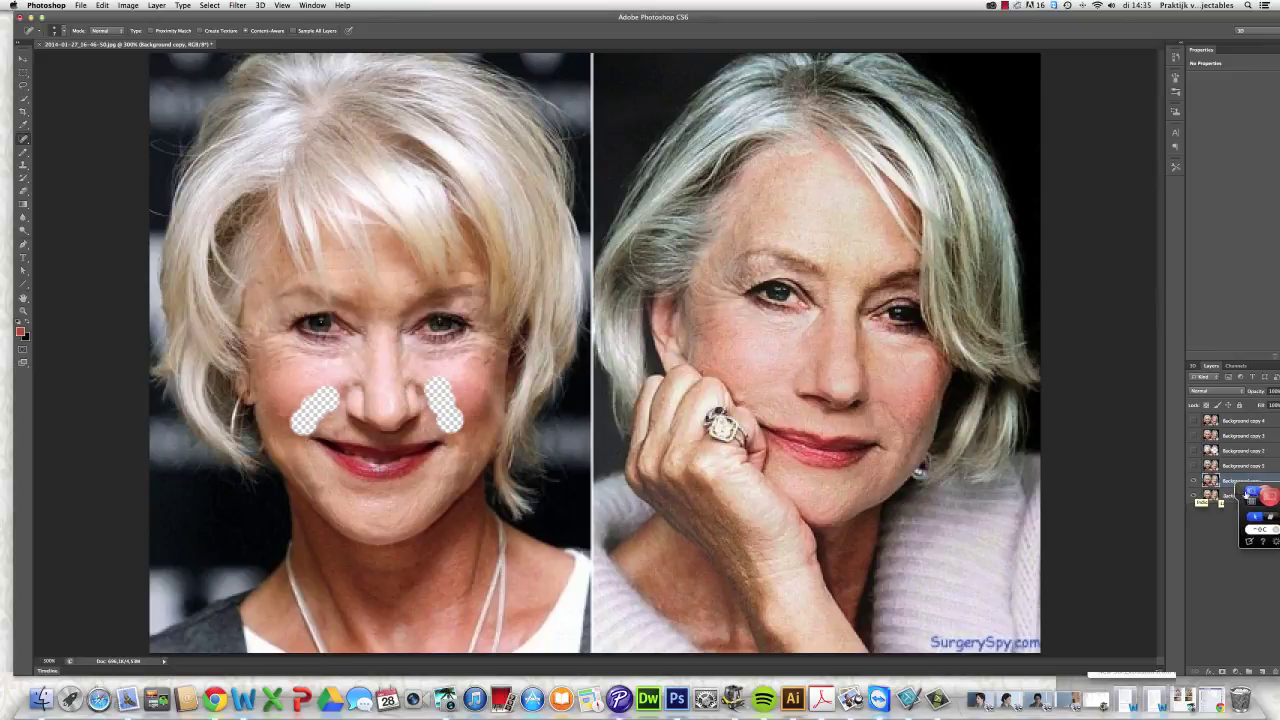
Duplicate the Background layer so the copy sits directly beneath Background copy
right_click(1236, 497)
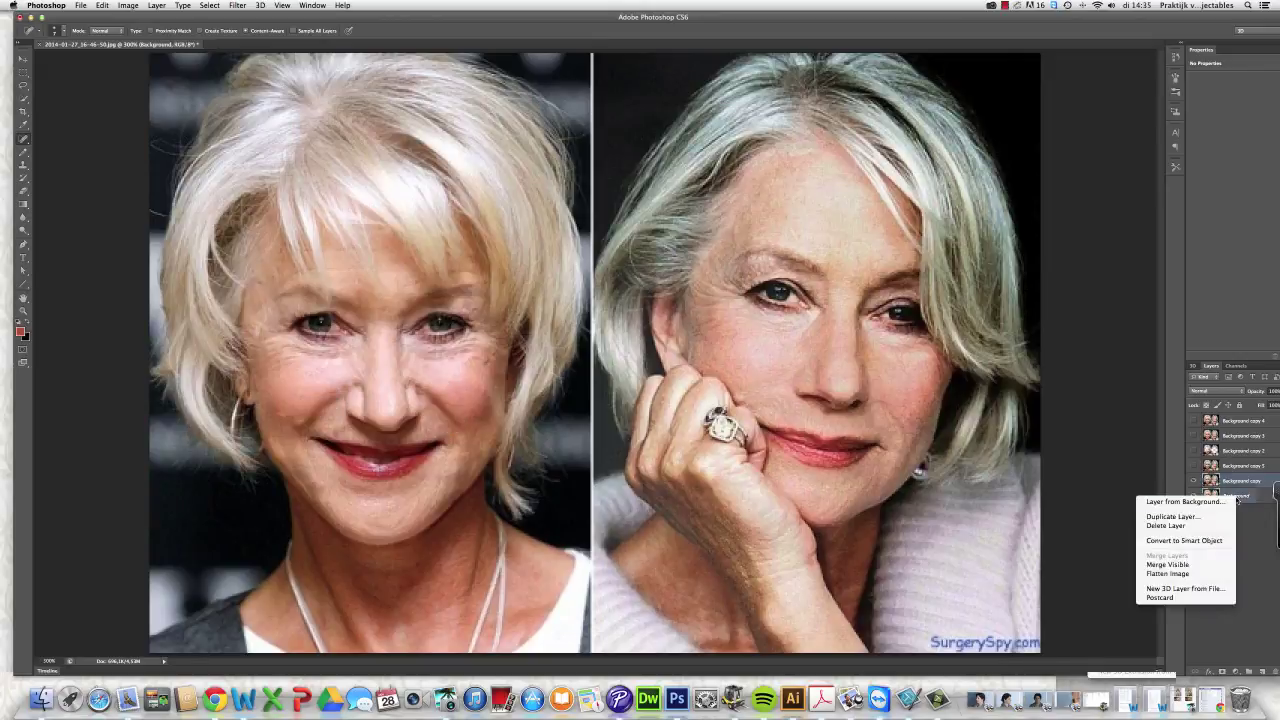
click(1197, 518)
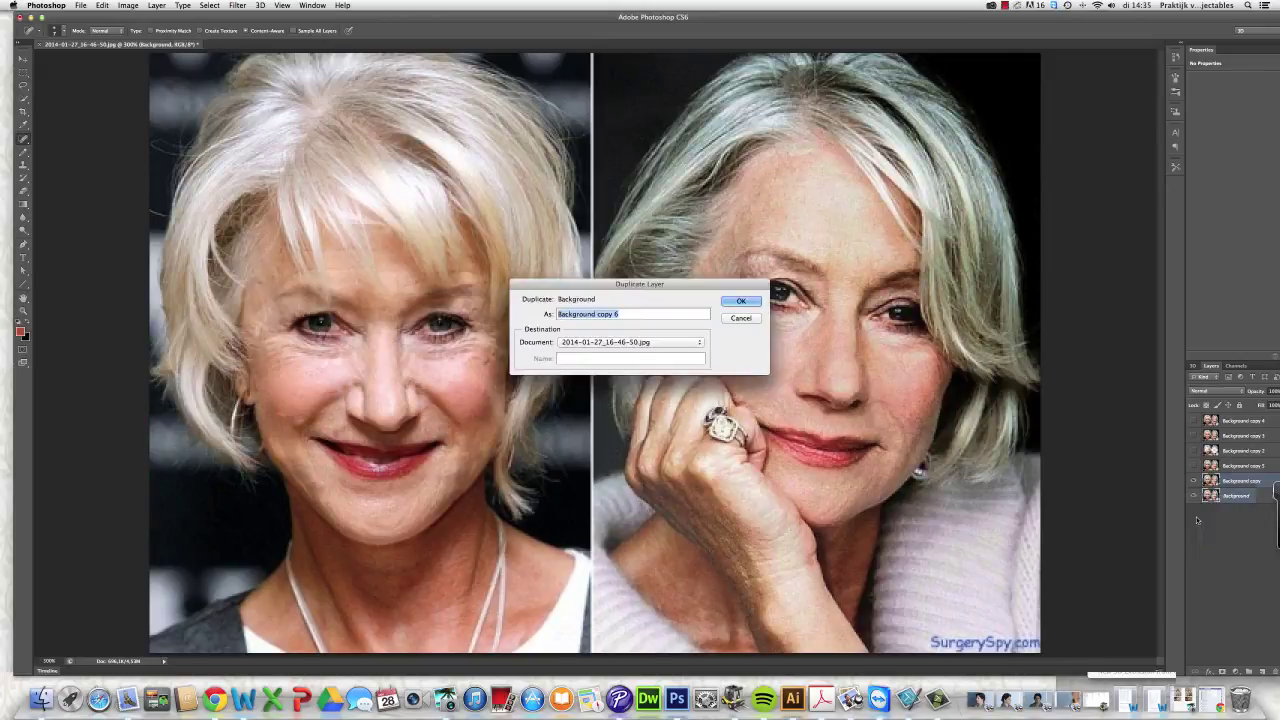
click(741, 301)
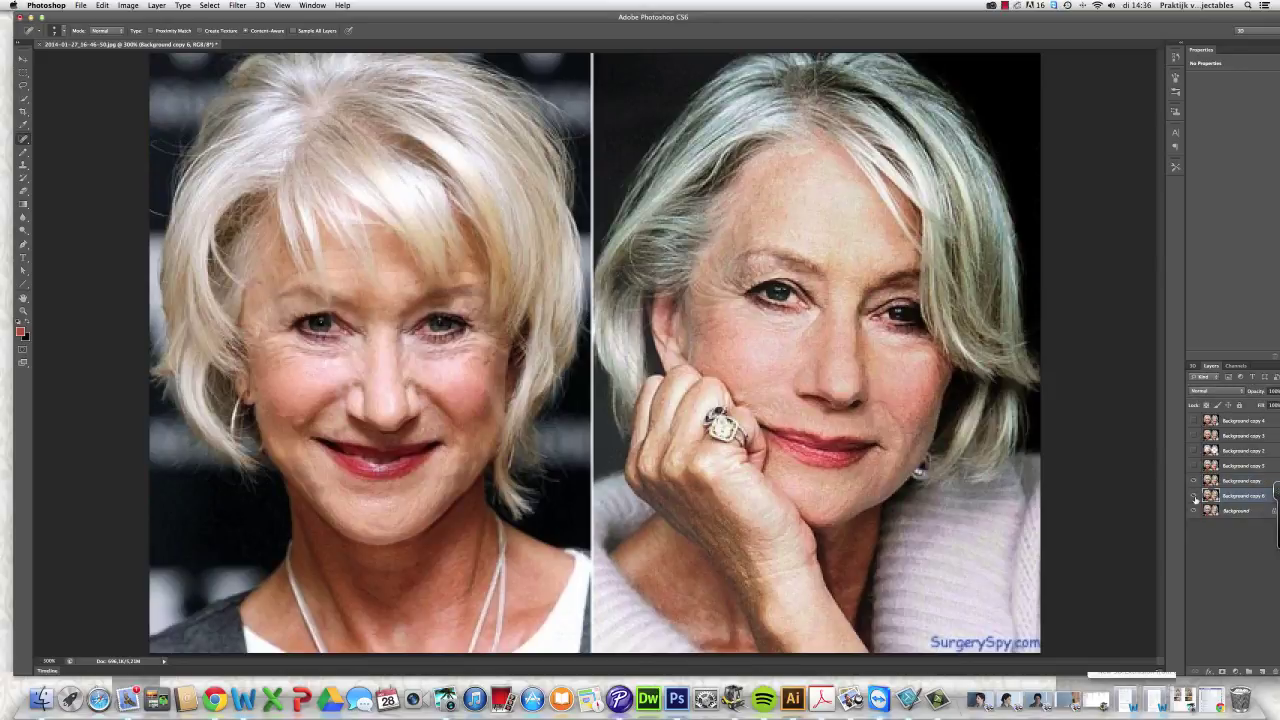
Compare the treatment versions of the left portrait by toggling the new Background duplicate, Background copy and the layer above it
click(1194, 497)
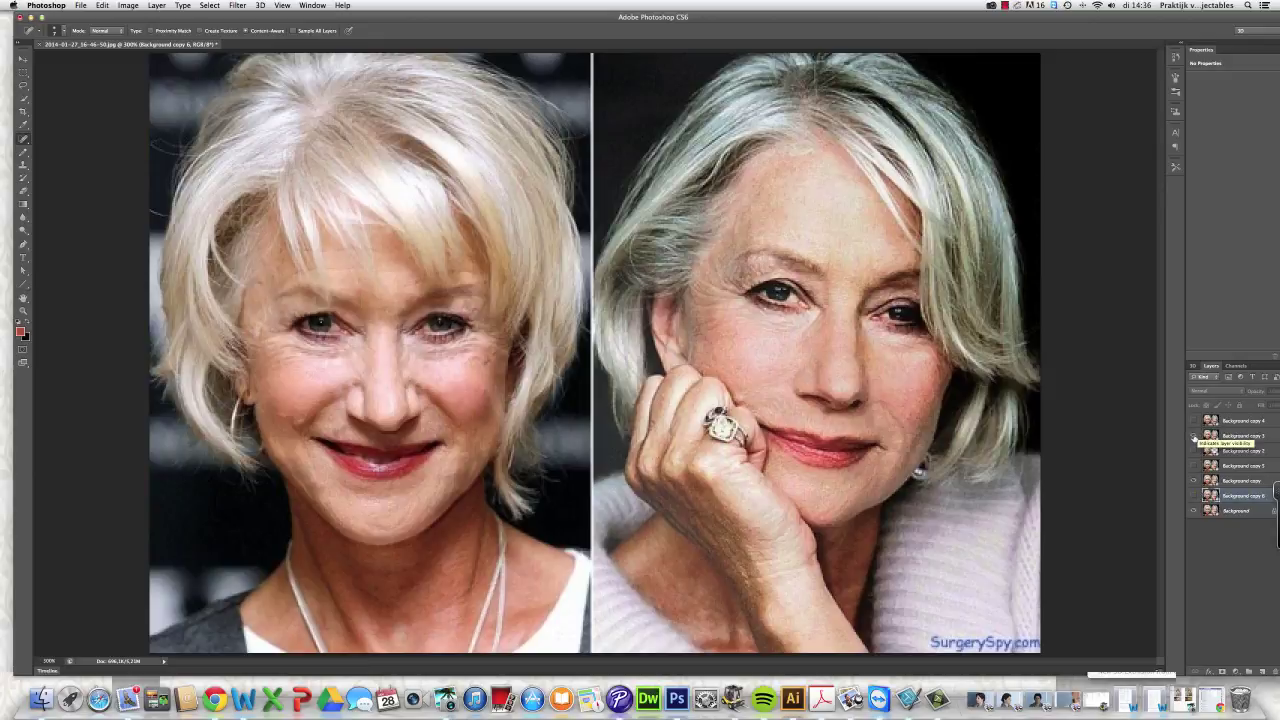
click(1194, 497)
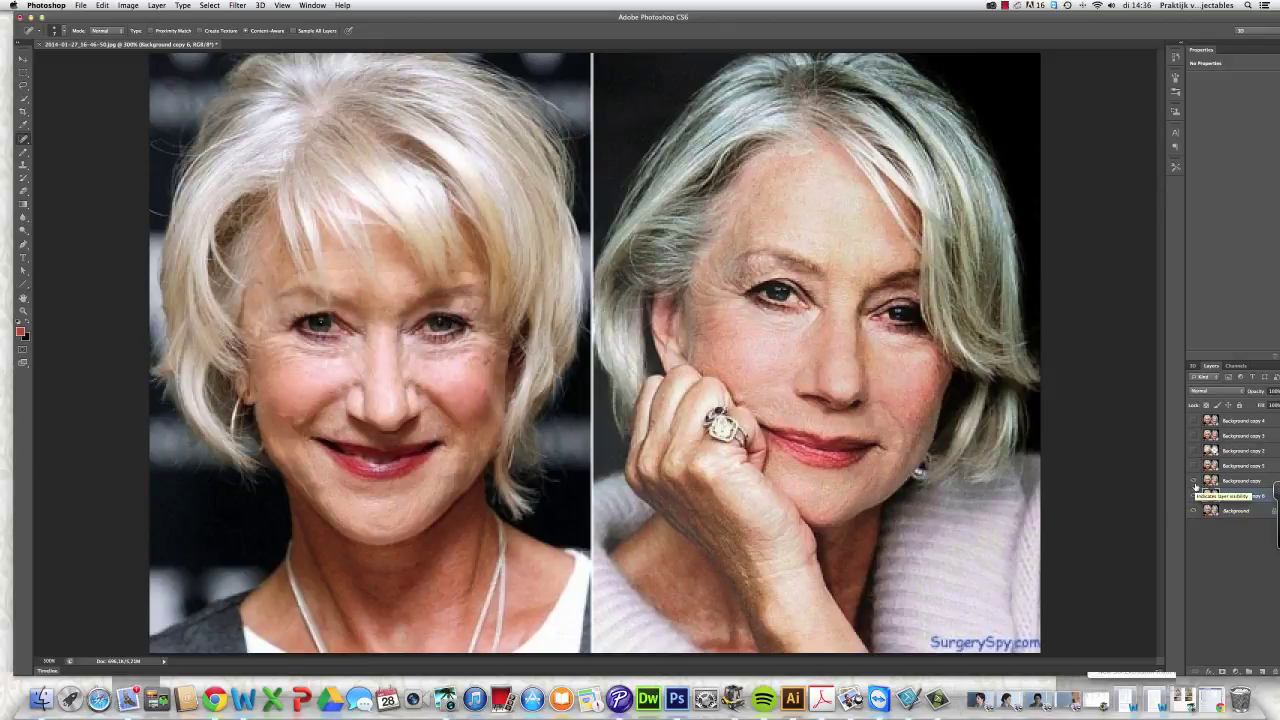
click(1195, 466)
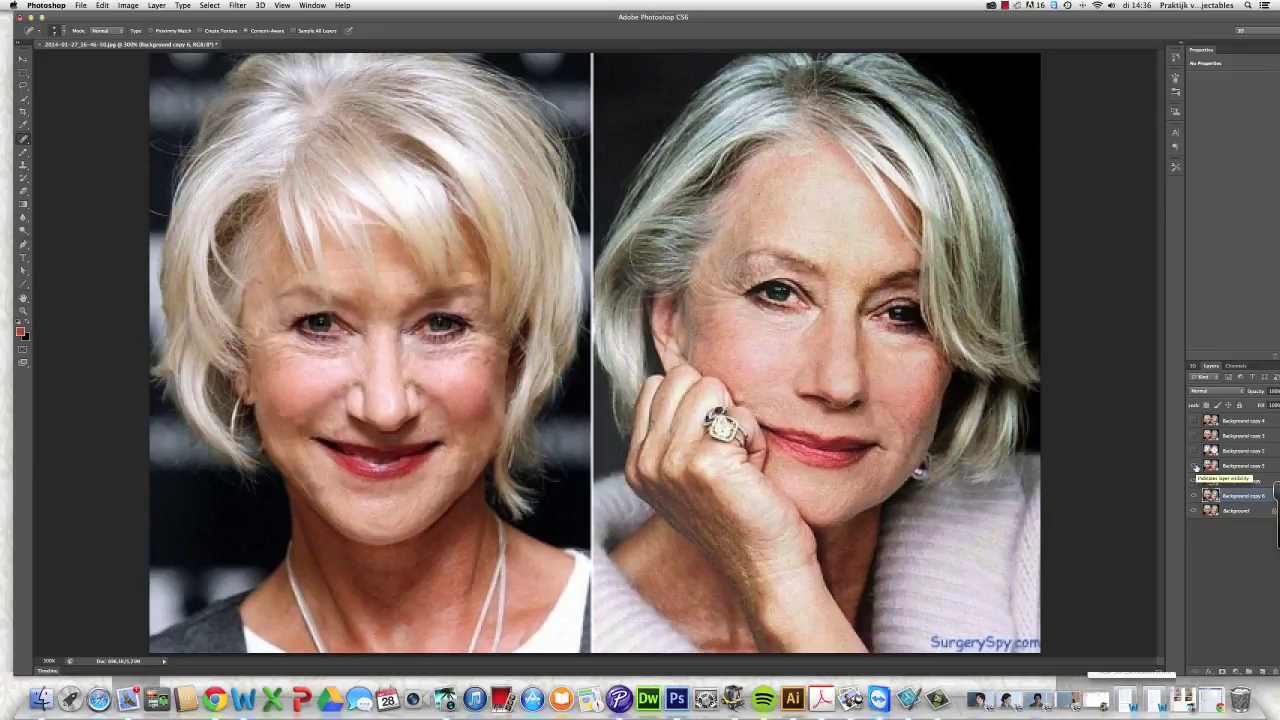
click(1195, 466)
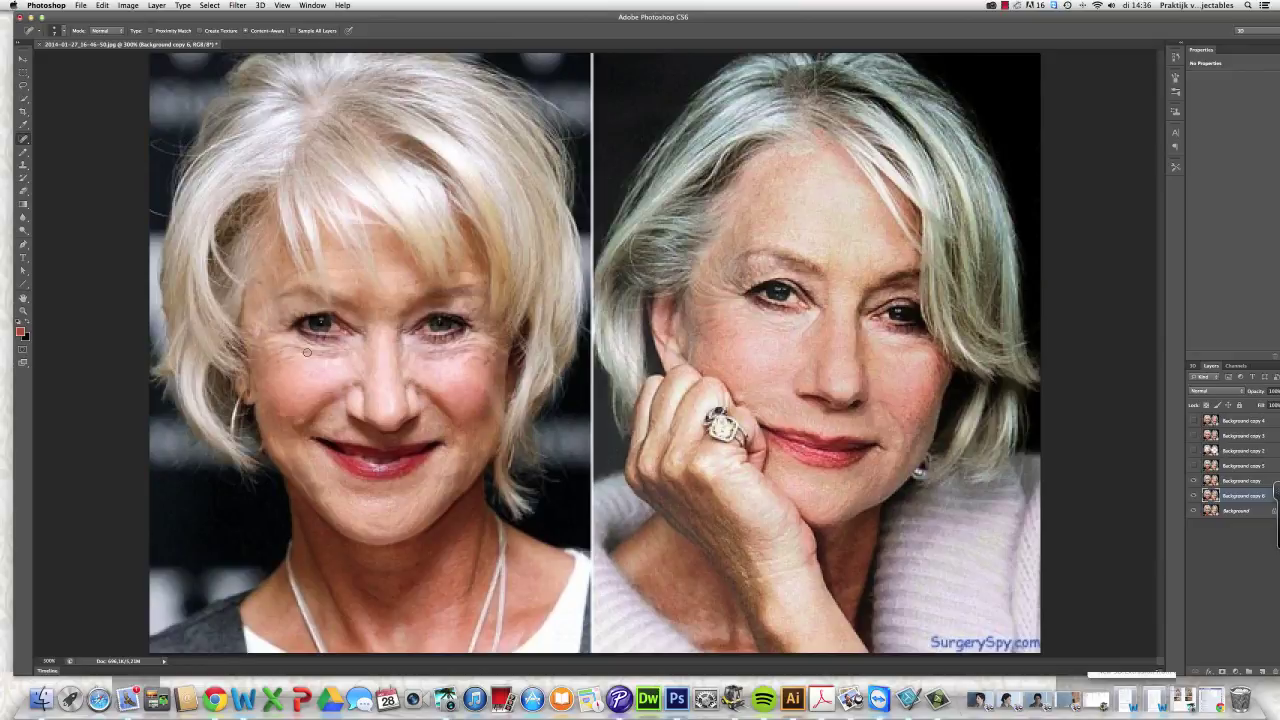
click(1194, 466)
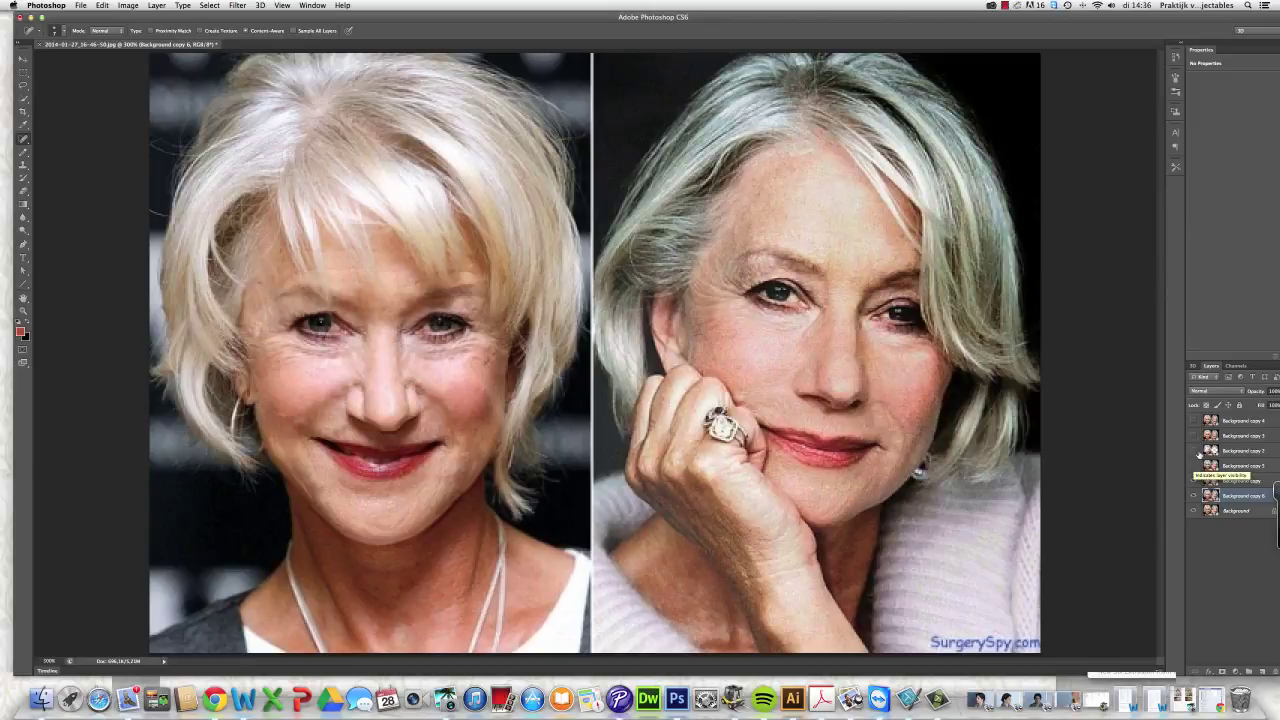
click(1194, 483)
click(1194, 484)
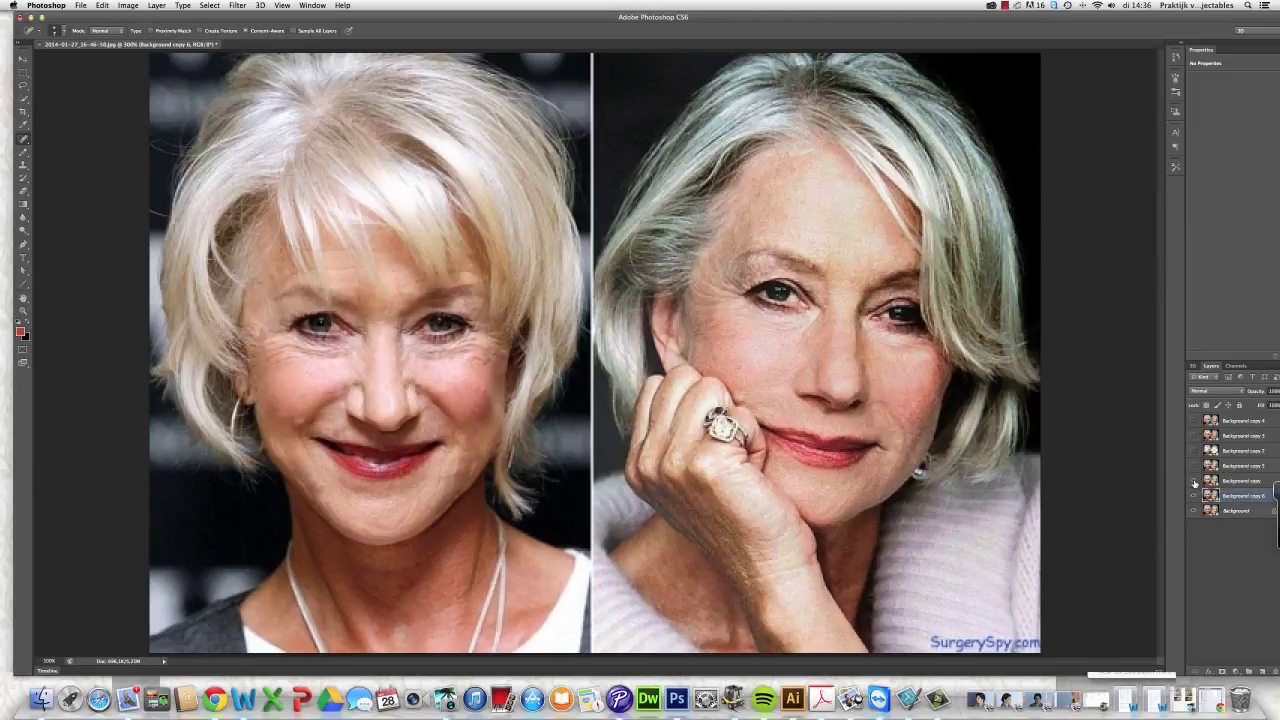
click(1194, 484)
click(1194, 484)
click(61, 8)
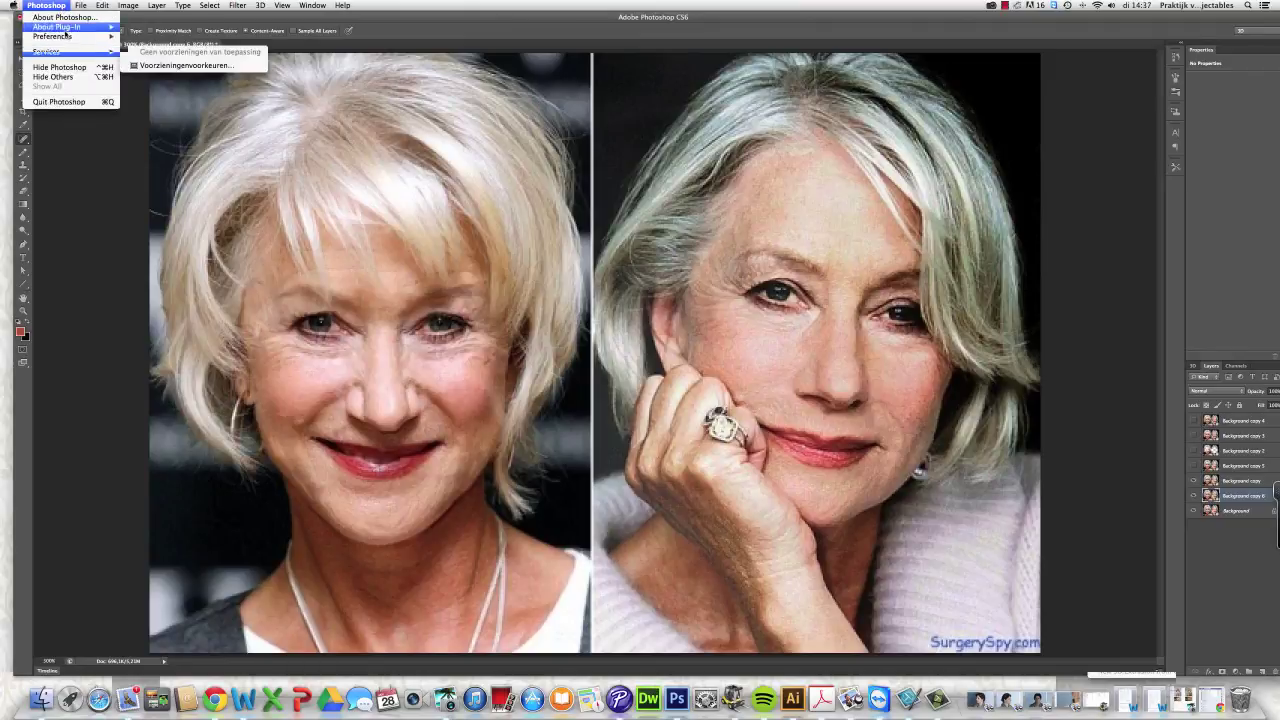
mouse_move(68, 28)
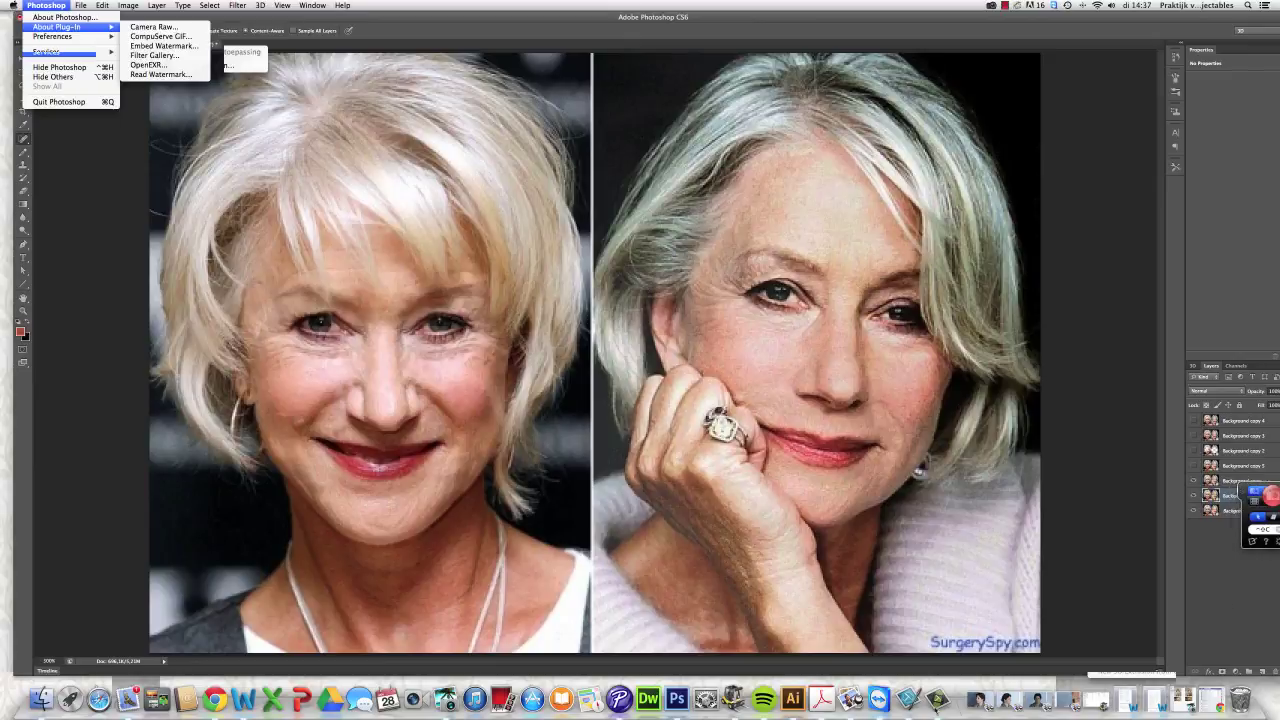
click(1268, 494)
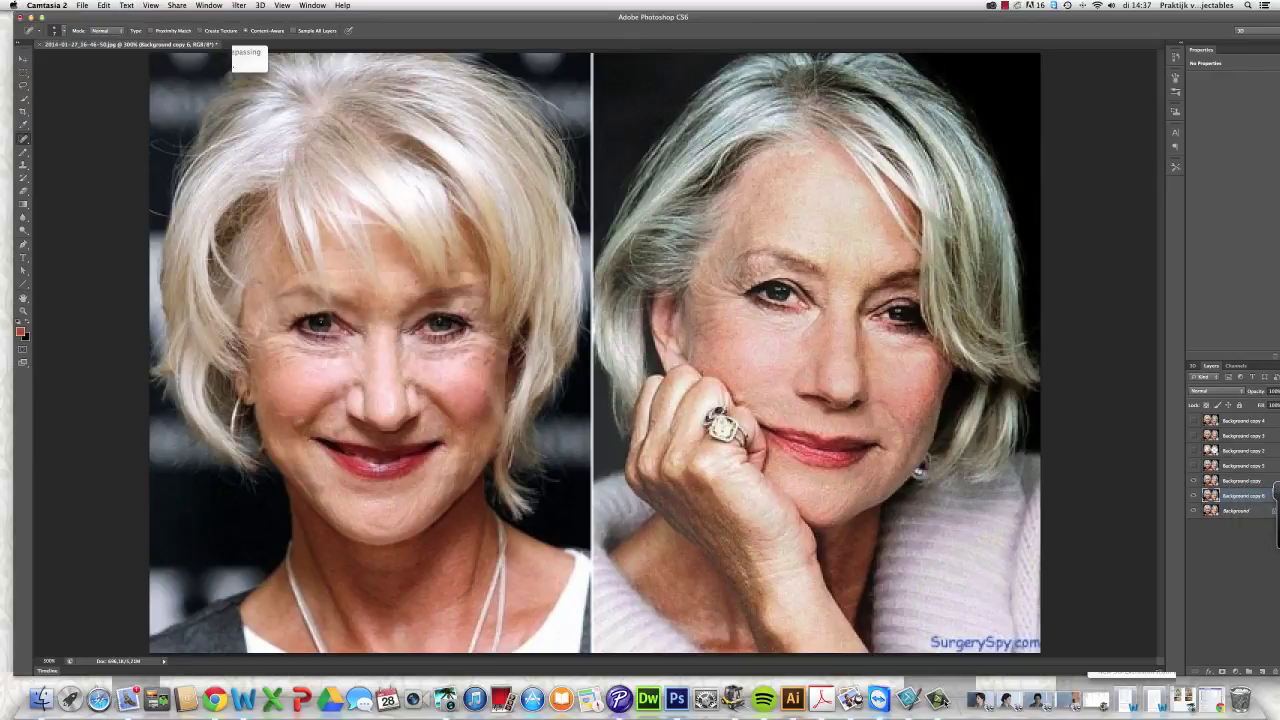
right_click(937, 698)
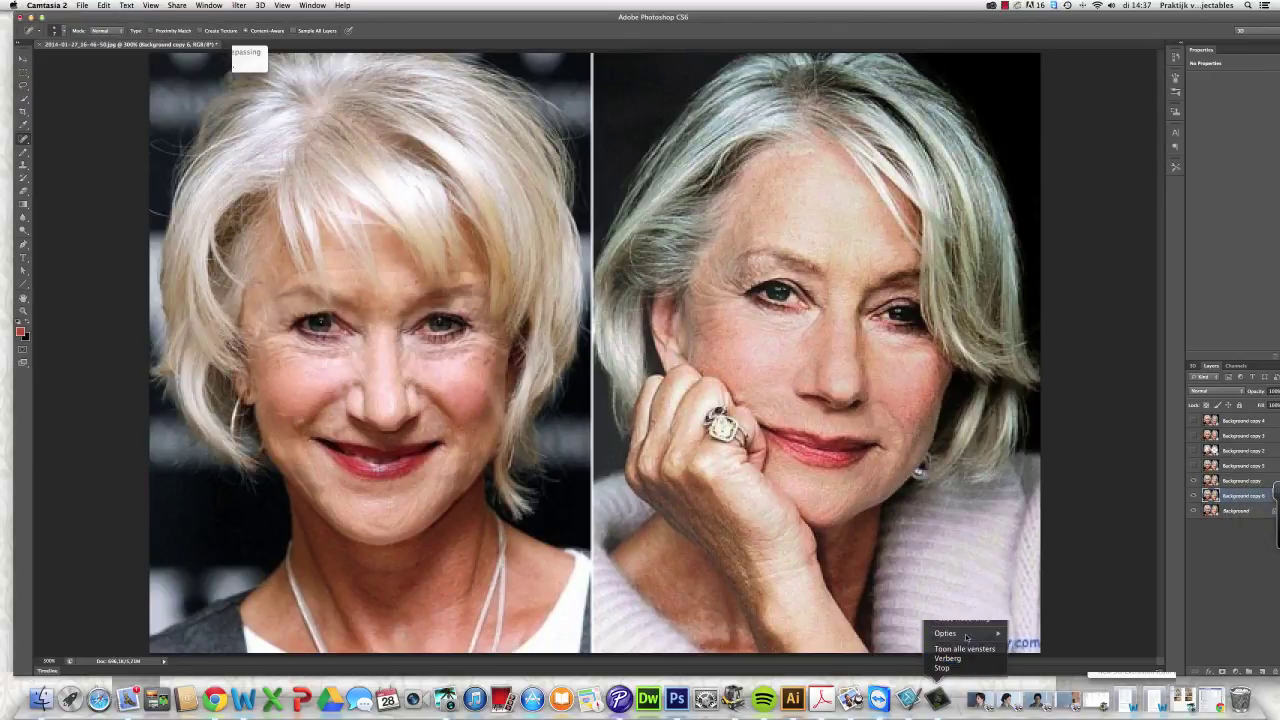